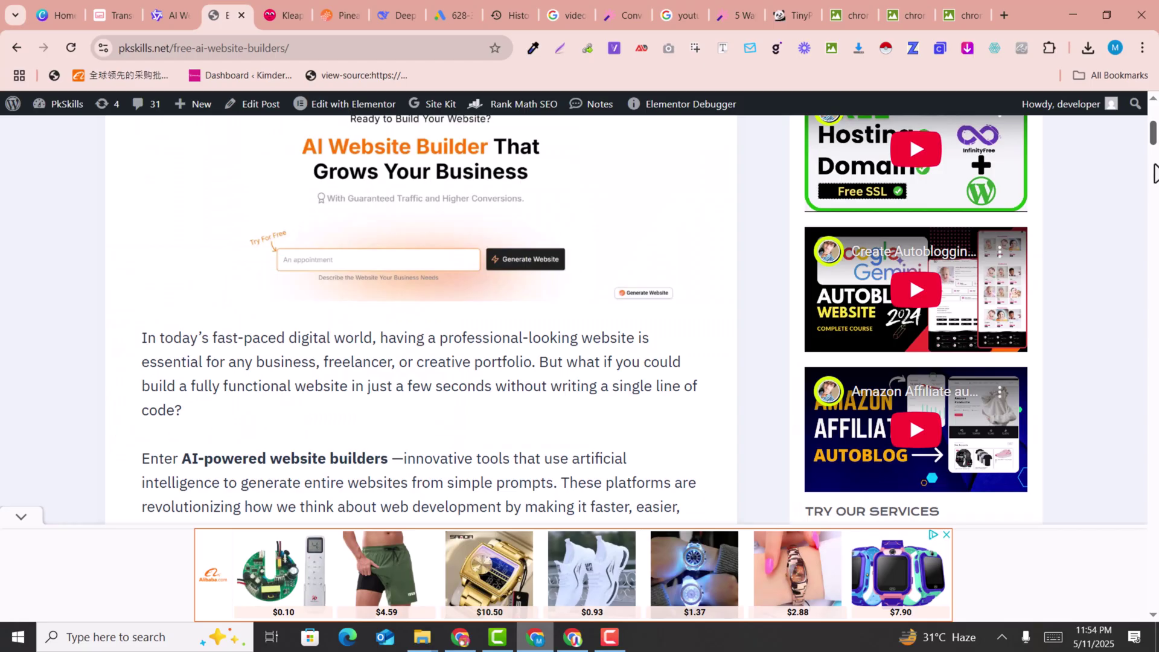
# Open the 84/100 Rank Math score and scroll through its SEO checks and the post content.
pyautogui.scroll(5, 1155, 174)
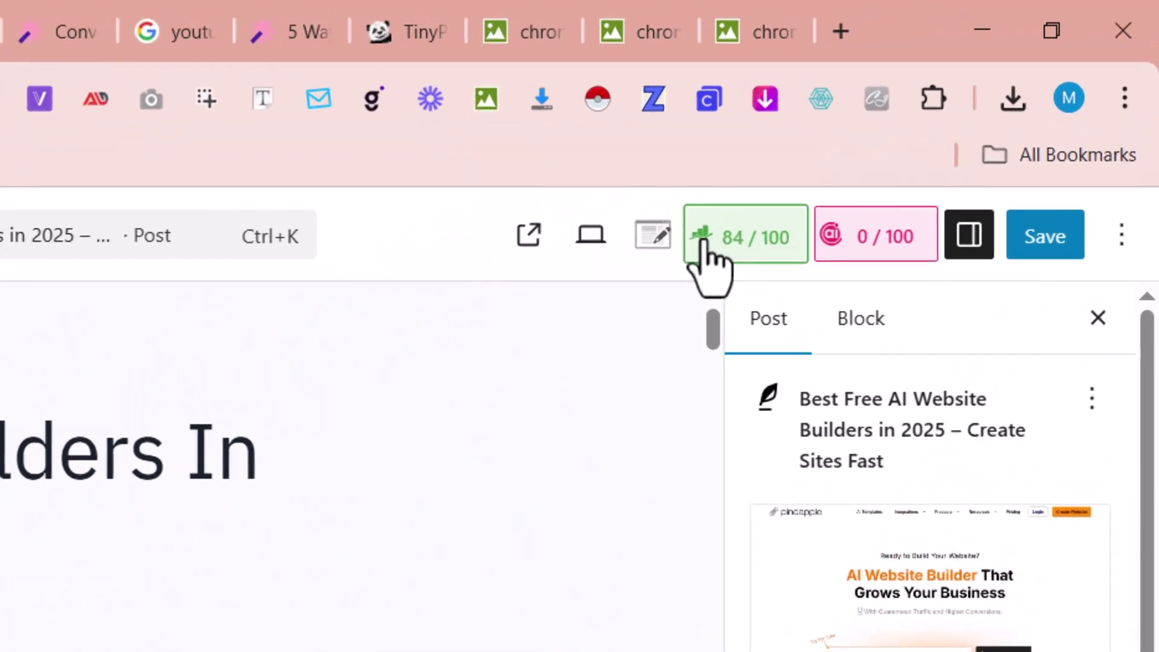
pyautogui.click(903, 145)
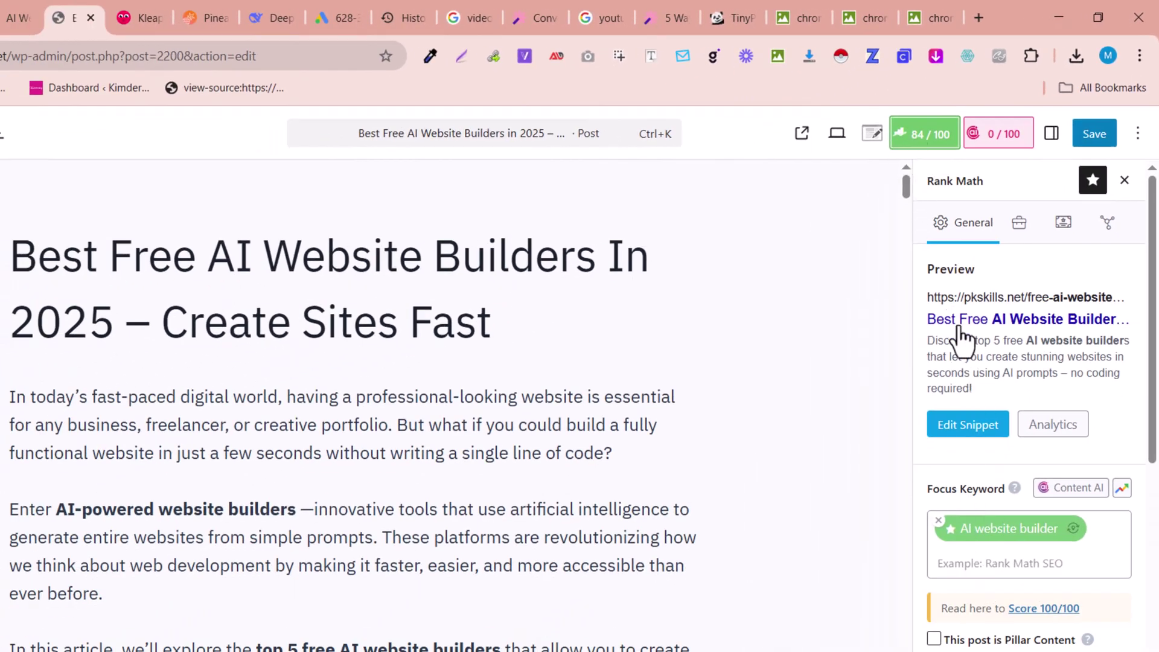
pyautogui.scroll(-5, 966, 362)
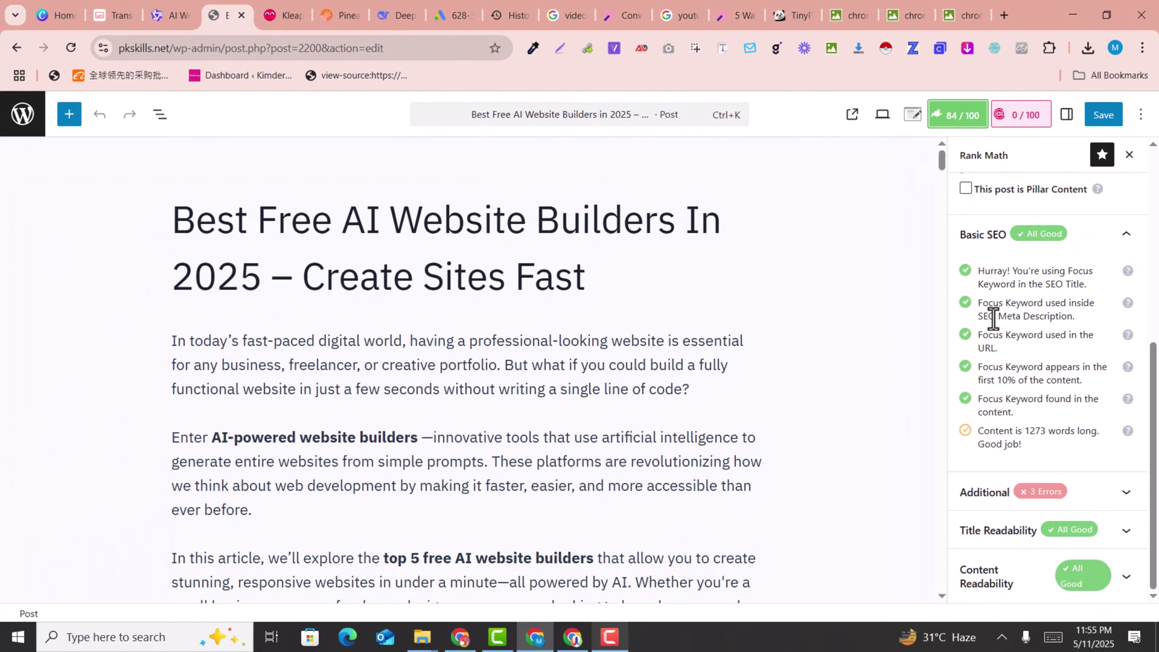
pyautogui.scroll(-20, 526, 413)
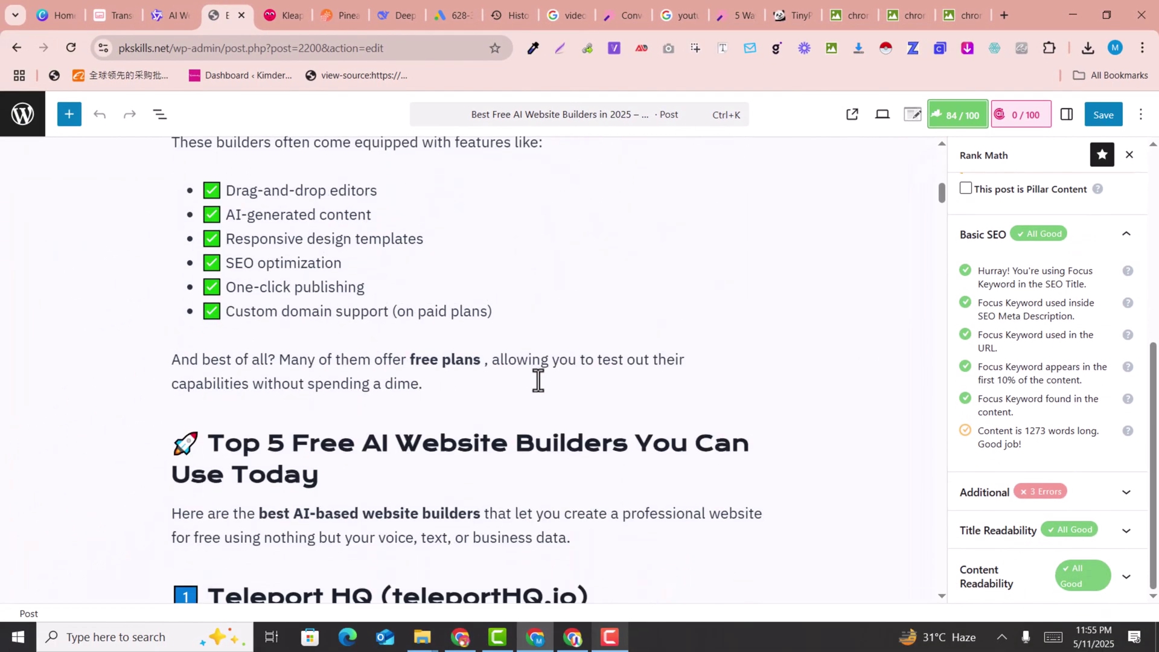
pyautogui.scroll(-20, 540, 386)
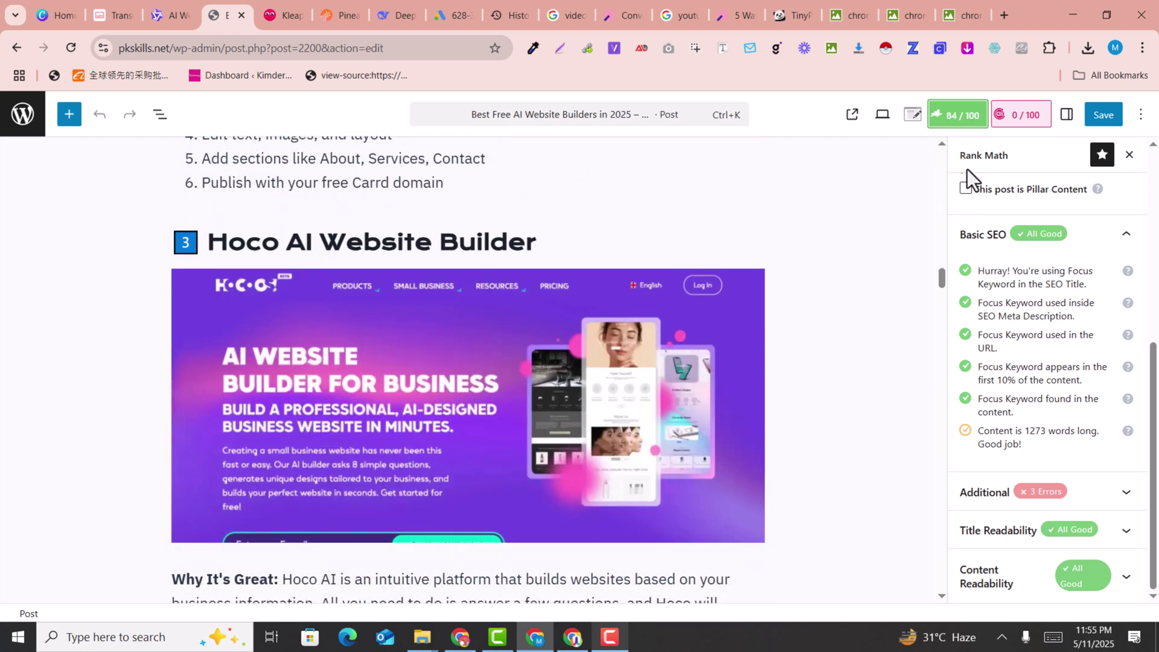
pyautogui.scroll(-15, 683, 335)
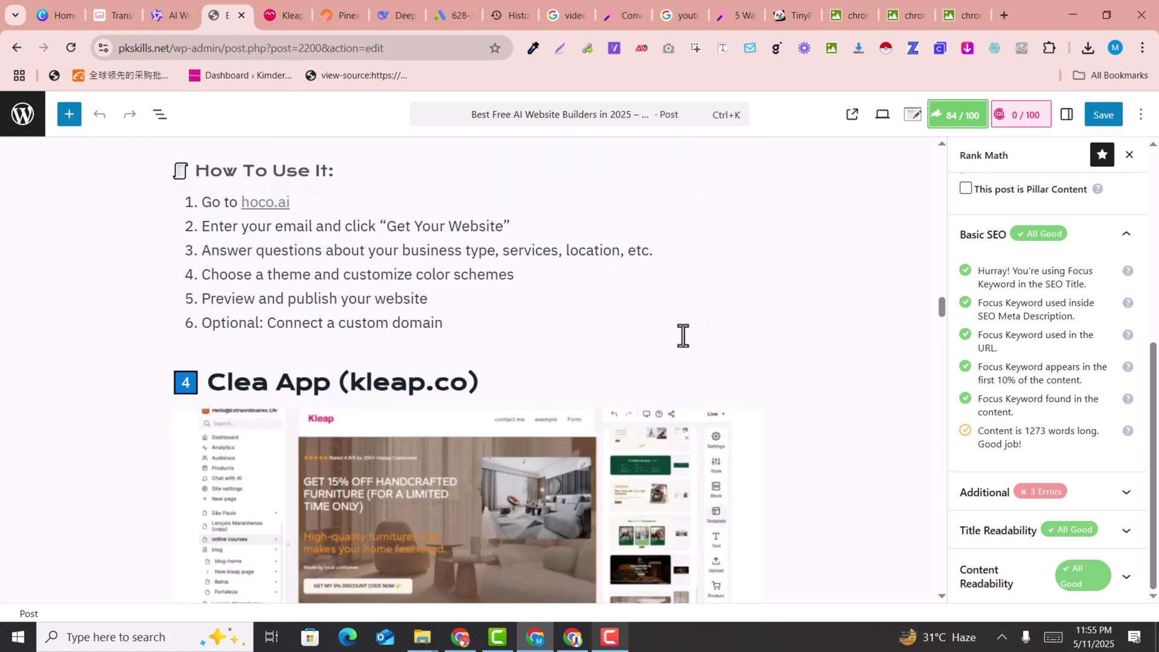
pyautogui.scroll(-5, 683, 342)
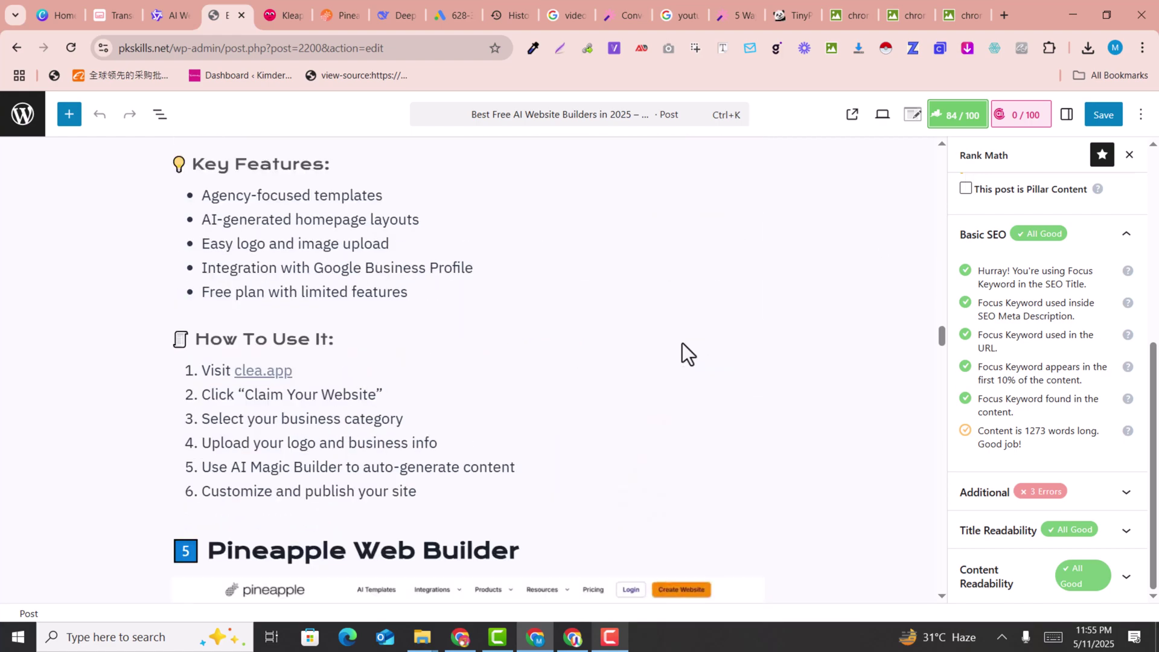
pyautogui.scroll(-10, 682, 343)
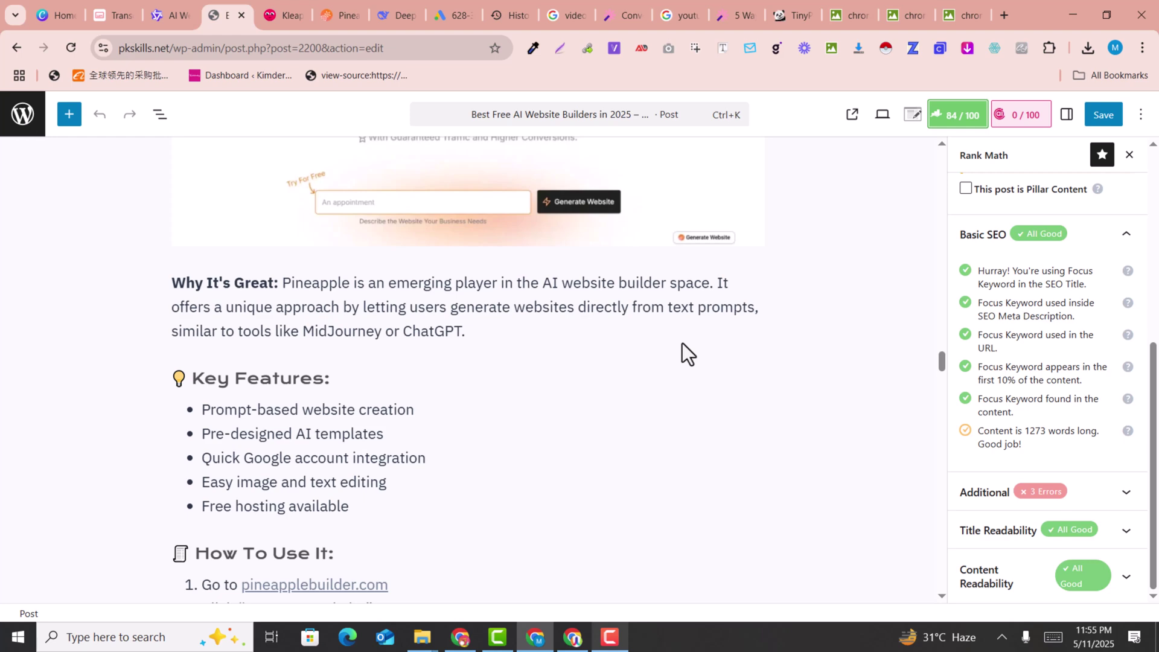
pyautogui.scroll(-6, 681, 343)
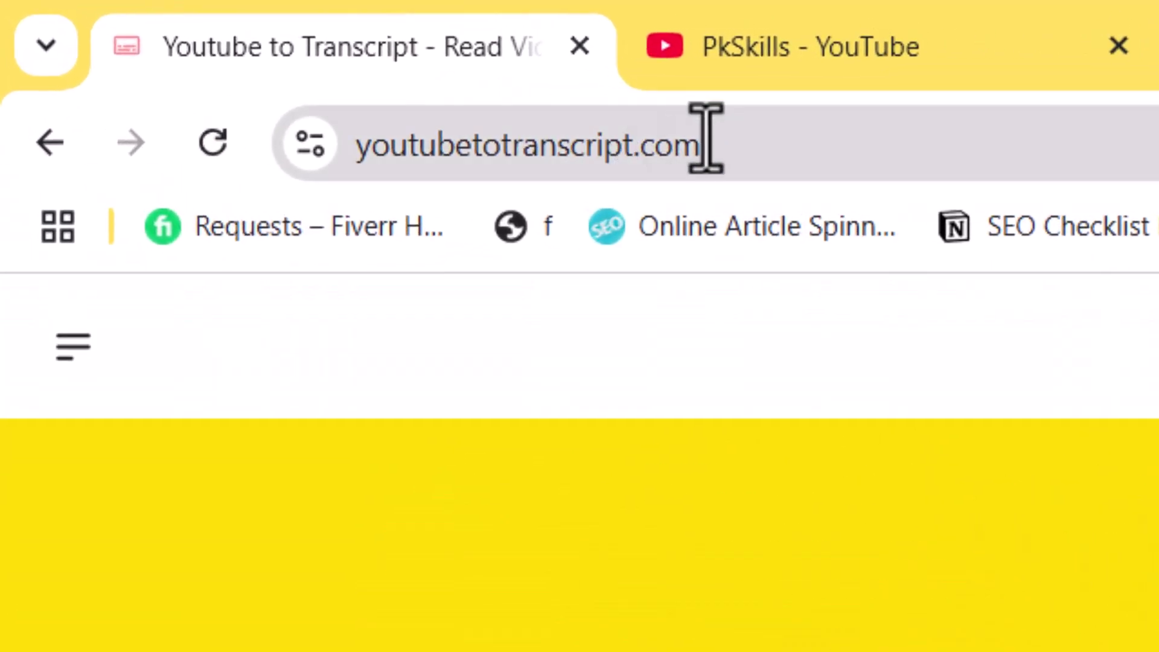
# Select the youtubetotranscript.com address and focus the 'Paste YouTube URL here' box.
pyautogui.moveTo(706, 140); pyautogui.dragTo(344, 169)
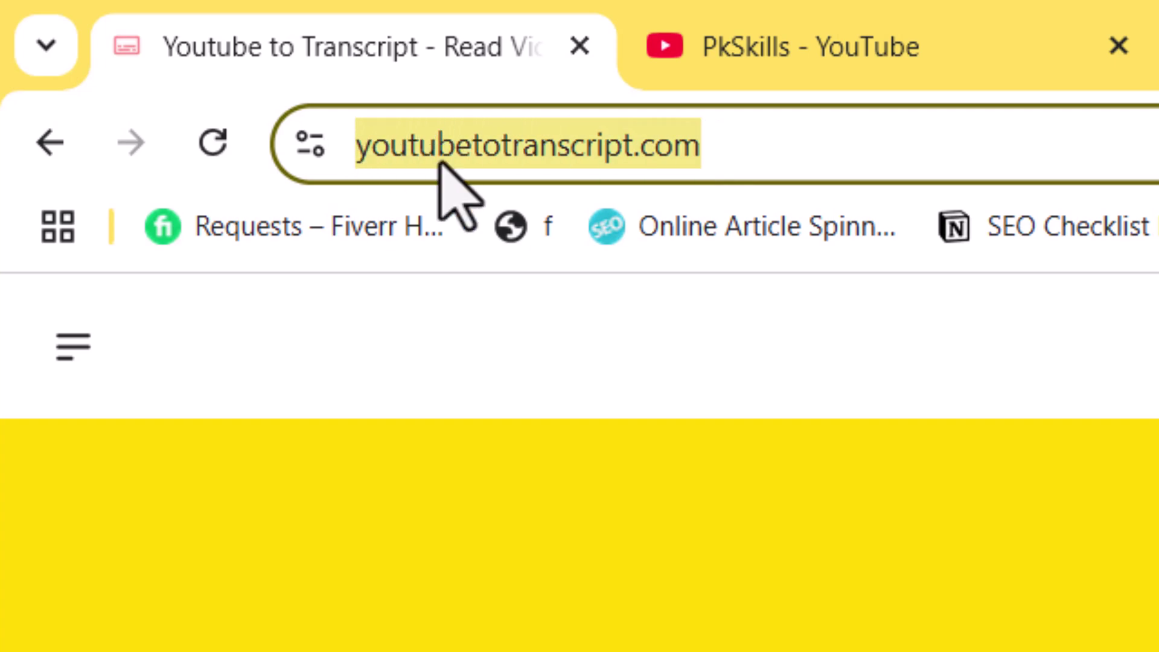
pyautogui.click(701, 151)
pyautogui.moveTo(833, 147); pyautogui.dragTo(349, 156)
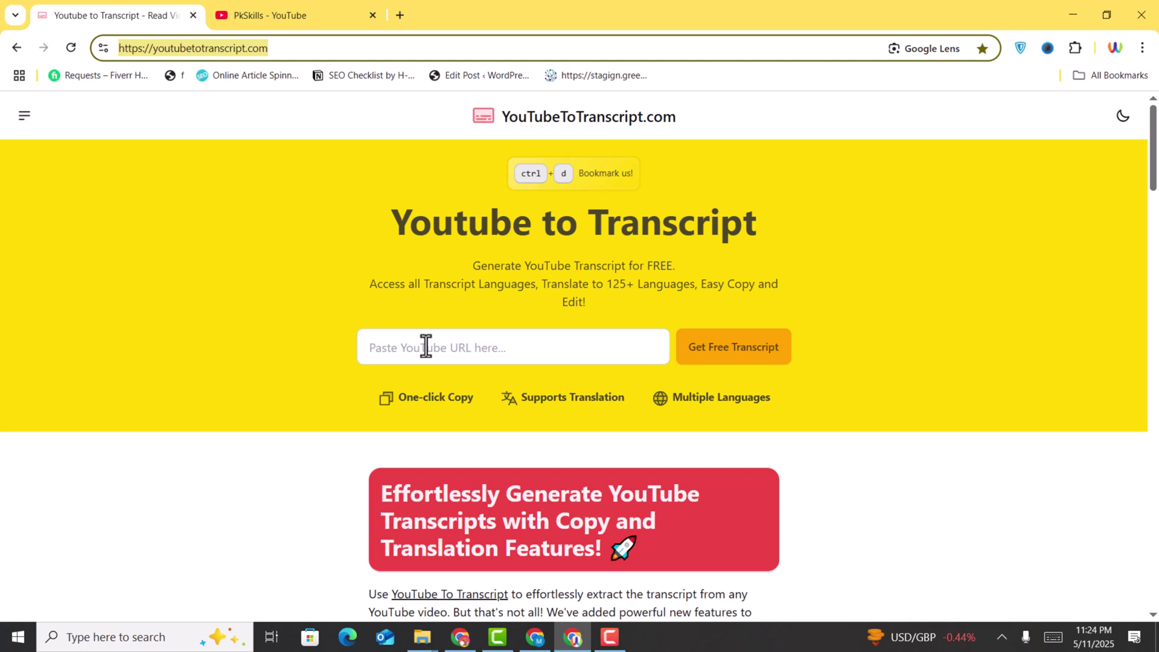
pyautogui.click(426, 347)
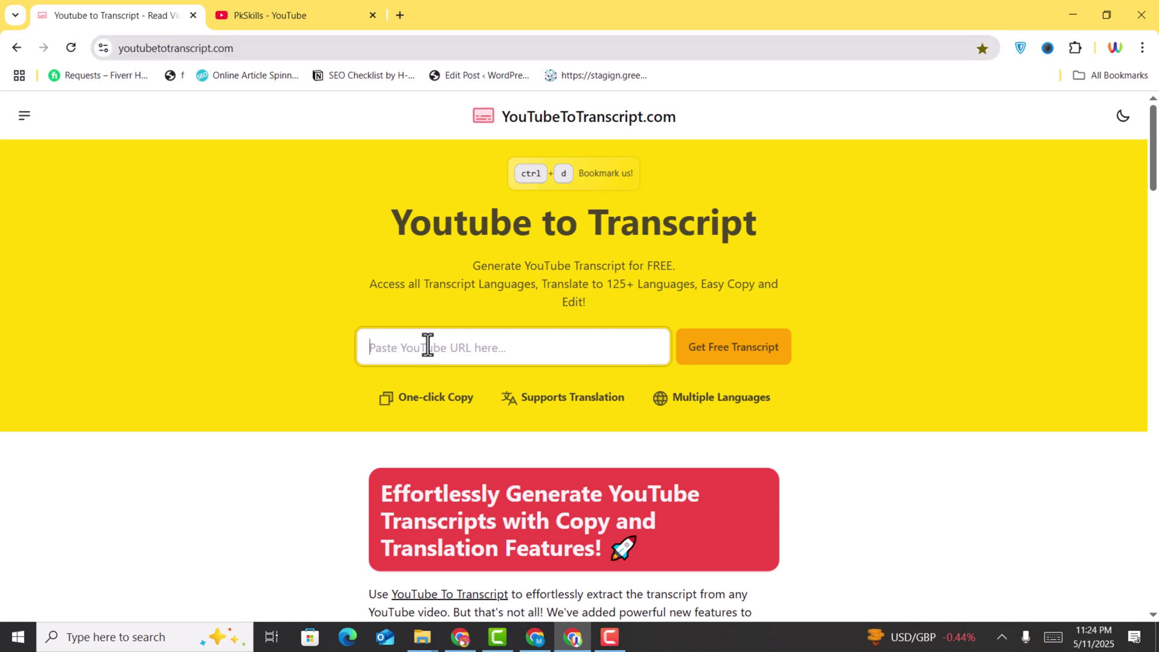
# Switch to the PkSkills YouTube tab and browse its Videos page.
pyautogui.scroll(-2, 483, 314)
pyautogui.scroll(2, 500, 315)
pyautogui.click(280, 2)
pyautogui.scroll(-2, 956, 246)
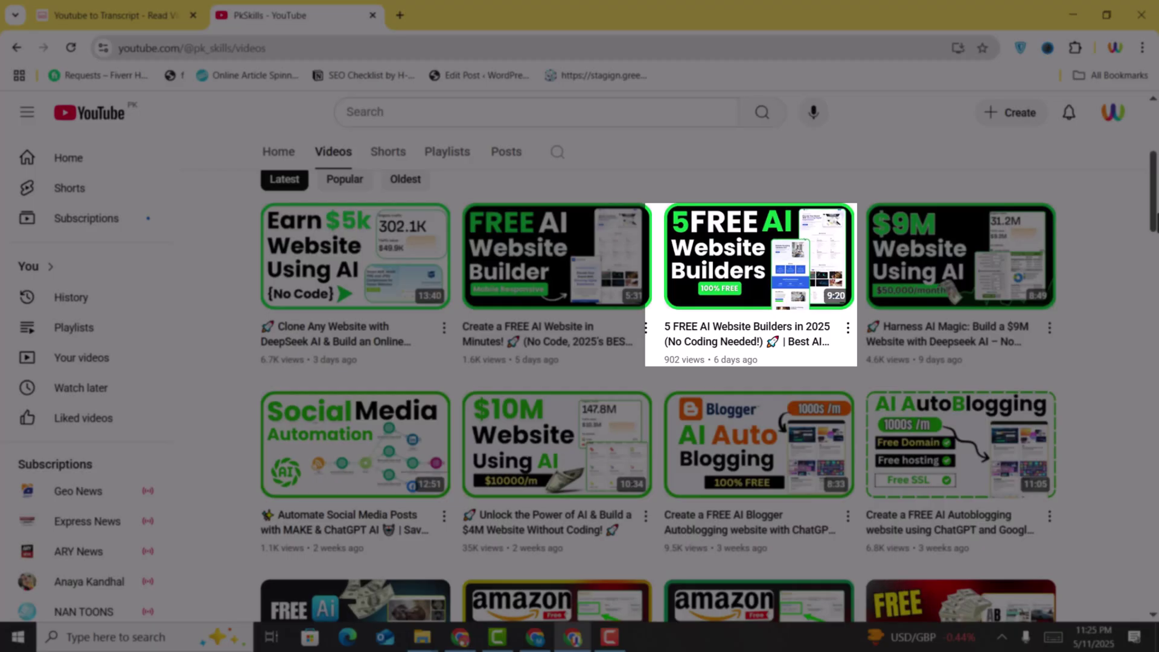
# Copy the share link of the '5 FREE AI Website Builders in 2025' video.
pyautogui.moveTo(742, 350)
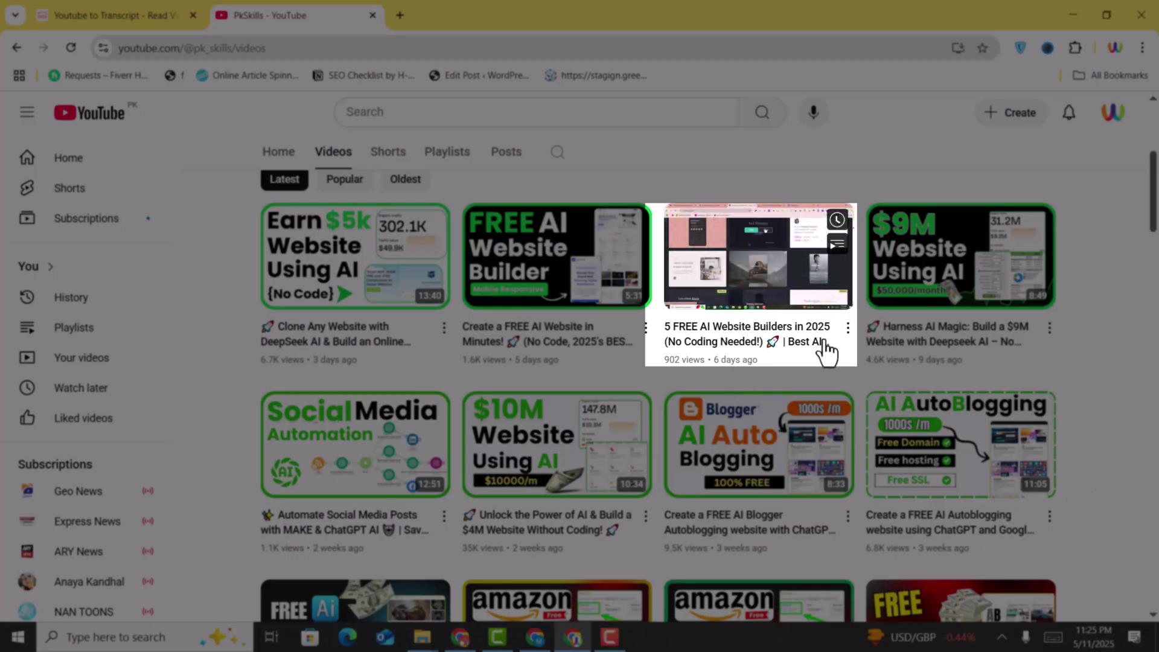
pyautogui.click(848, 329)
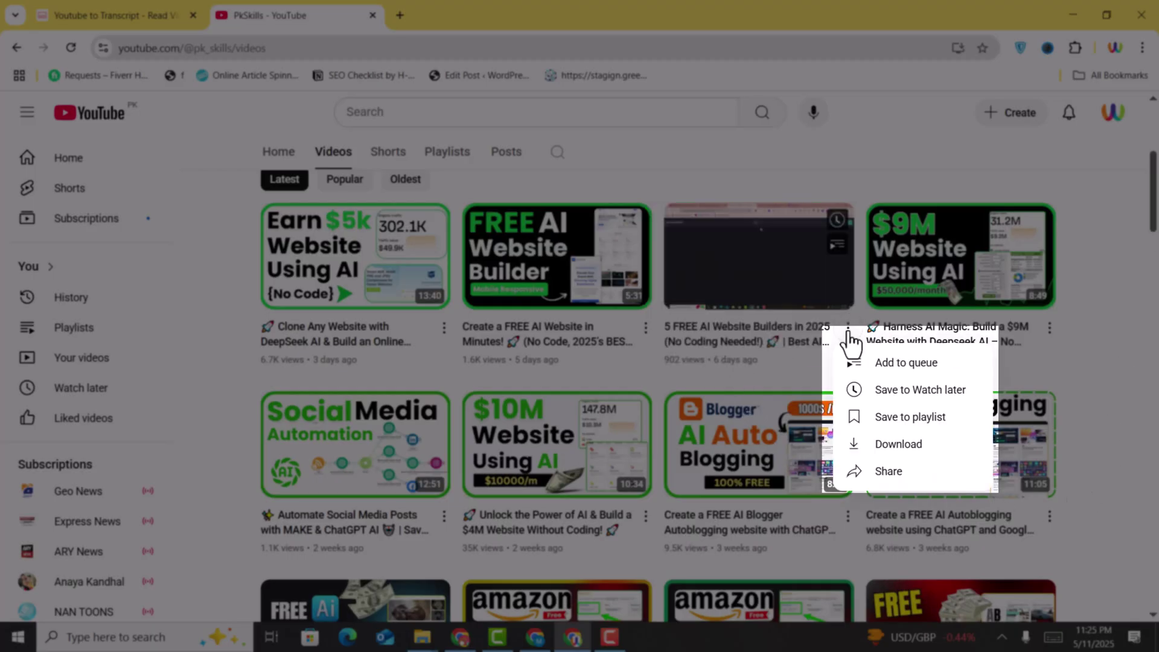
pyautogui.click(880, 472)
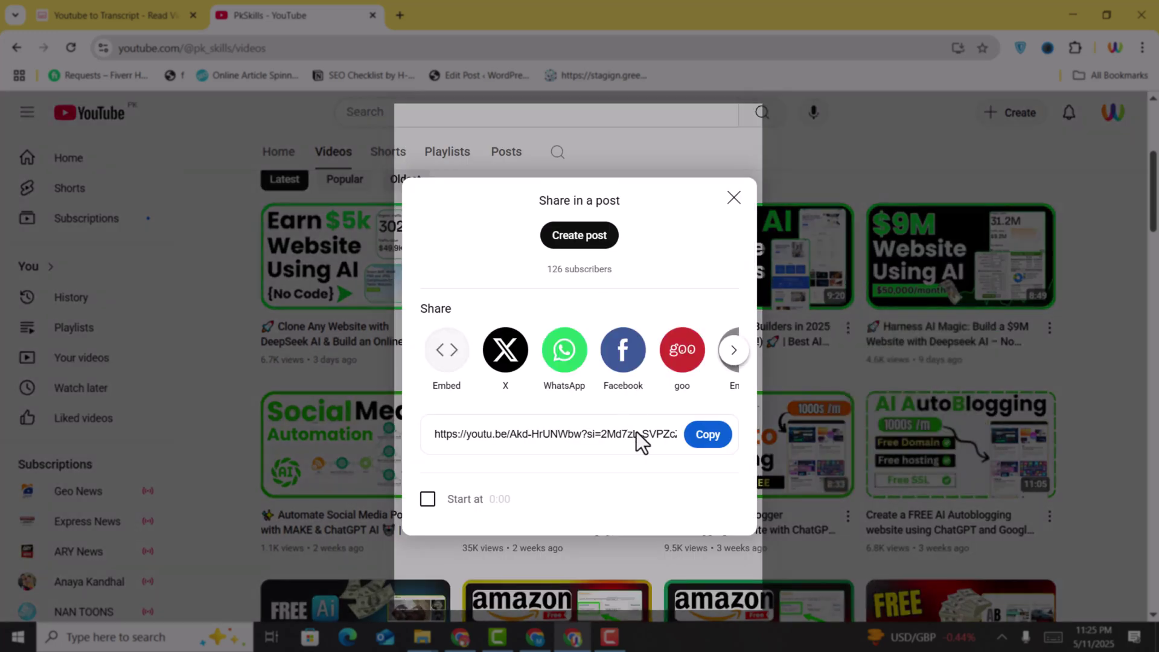
pyautogui.click(703, 440)
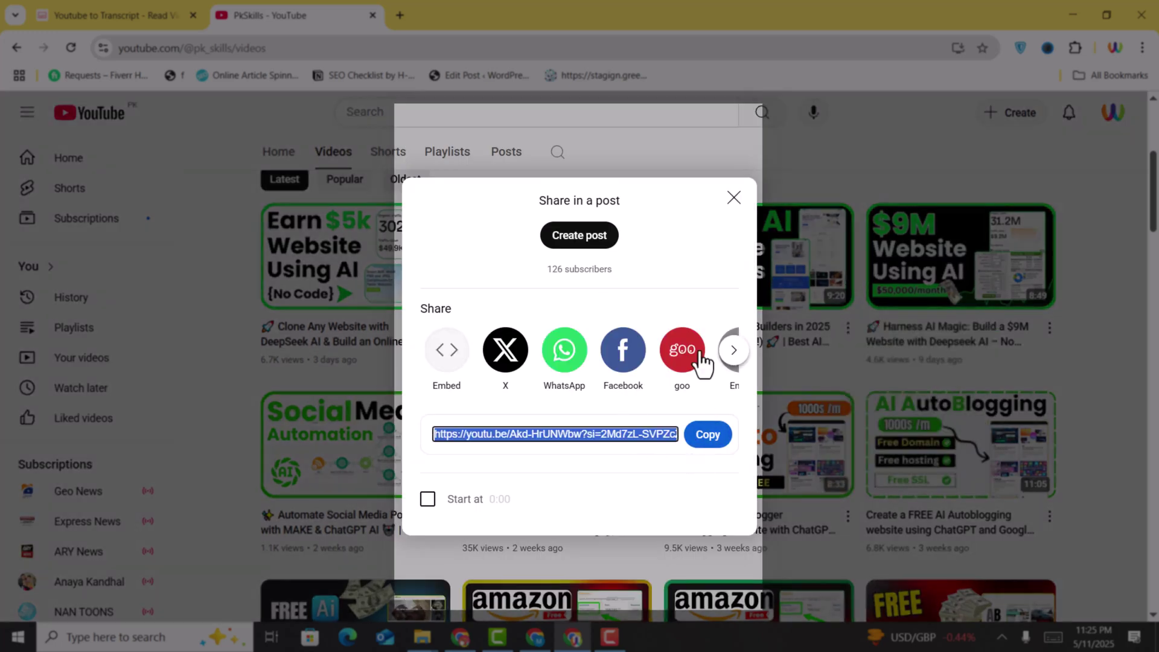
pyautogui.click(733, 200)
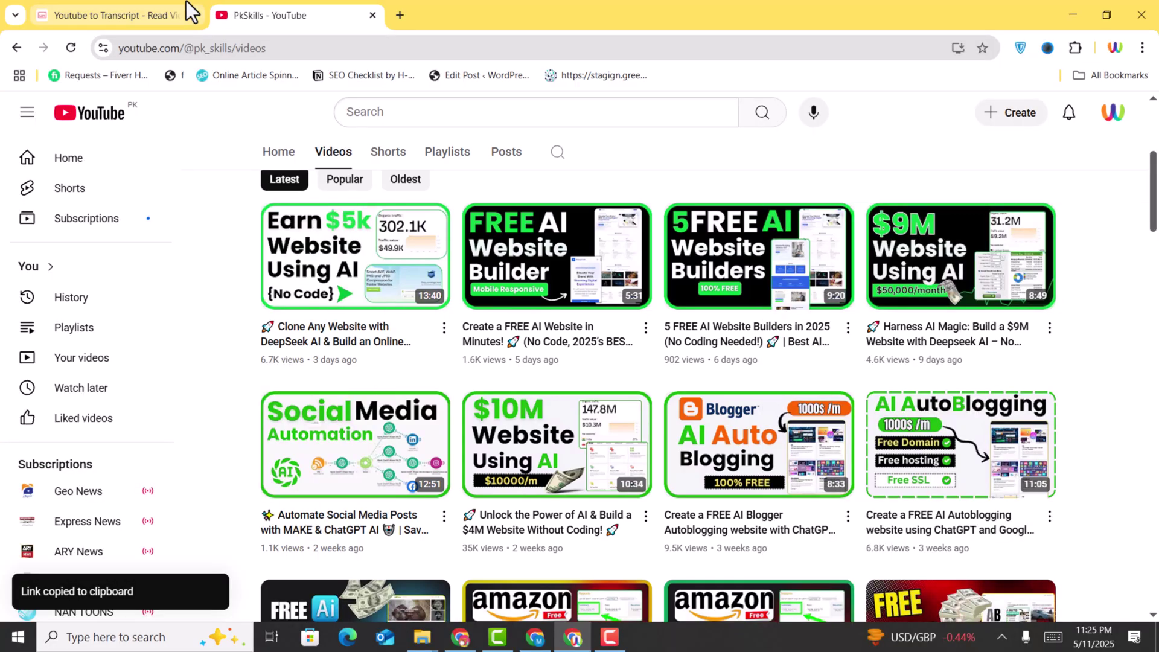
pyautogui.click(186, 7)
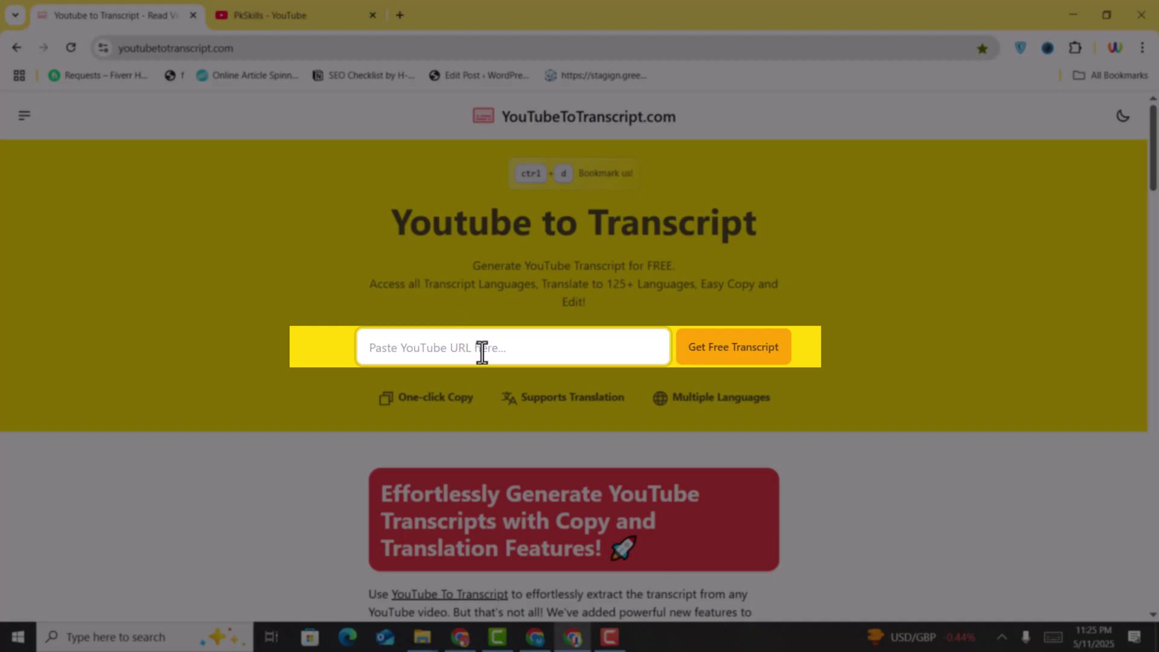
# Paste the copied video link into the transcript box and fetch its transcript.
pyautogui.click(482, 353)
pyautogui.hotkey('ctrl', 'v')
pyautogui.moveTo(445, 350); pyautogui.dragTo(660, 363)
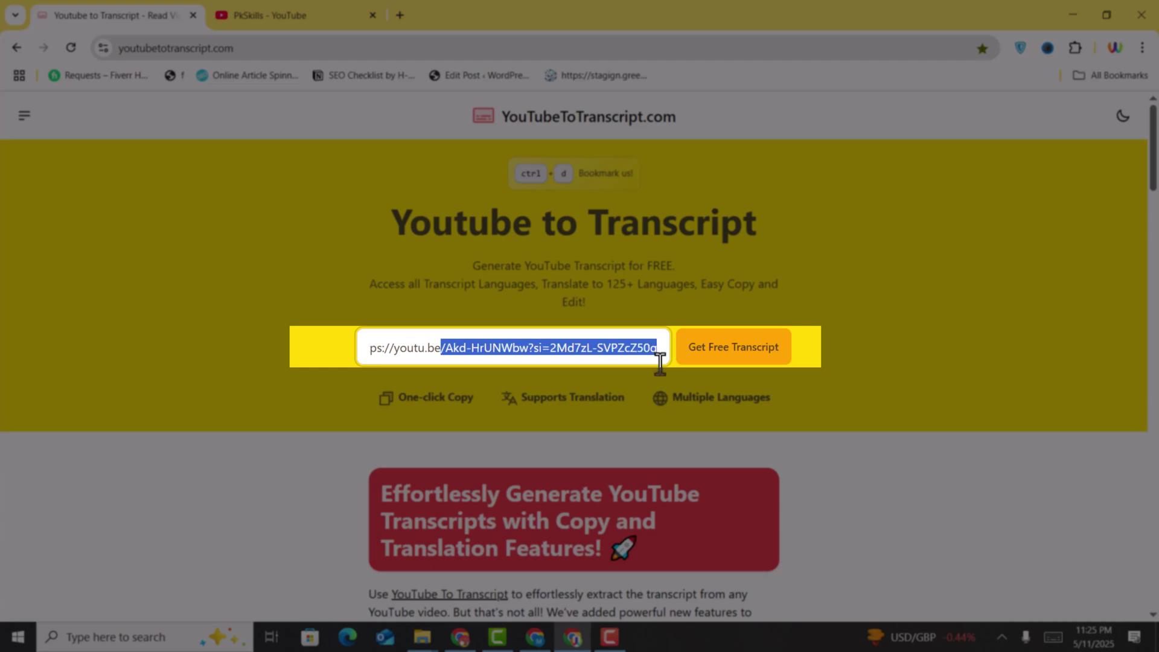
pyautogui.click(744, 360)
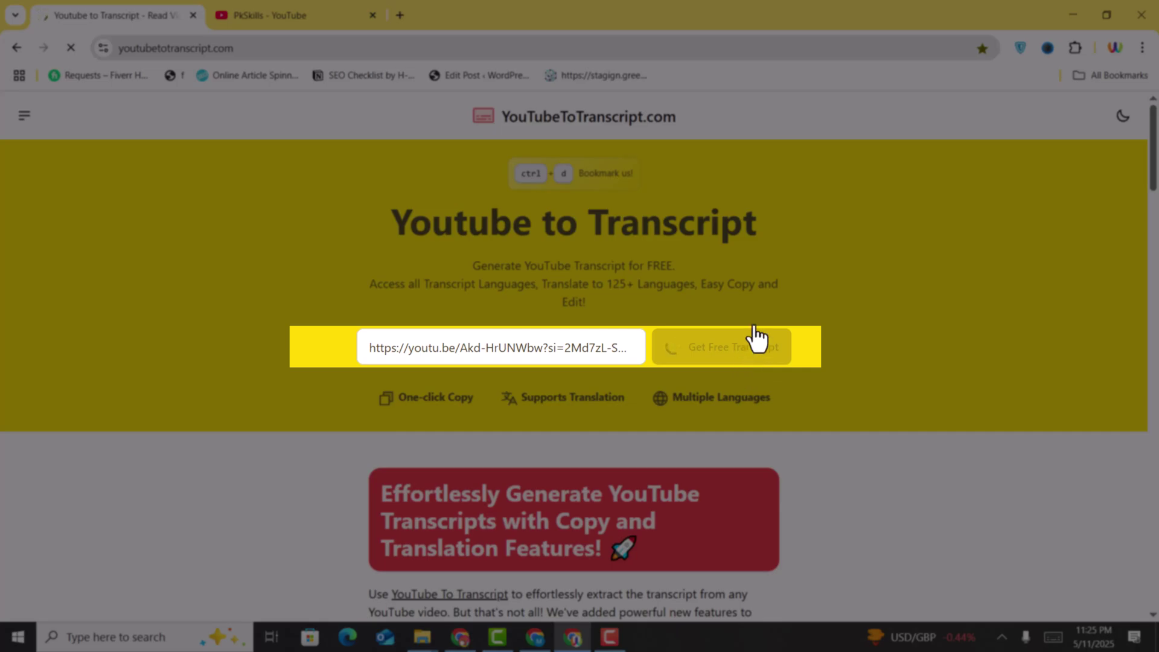
# Dismiss the 'Bookmark this silly lil tool?' pop-up and select the transcript's opening lines.
pyautogui.scroll(-3, 768, 296)
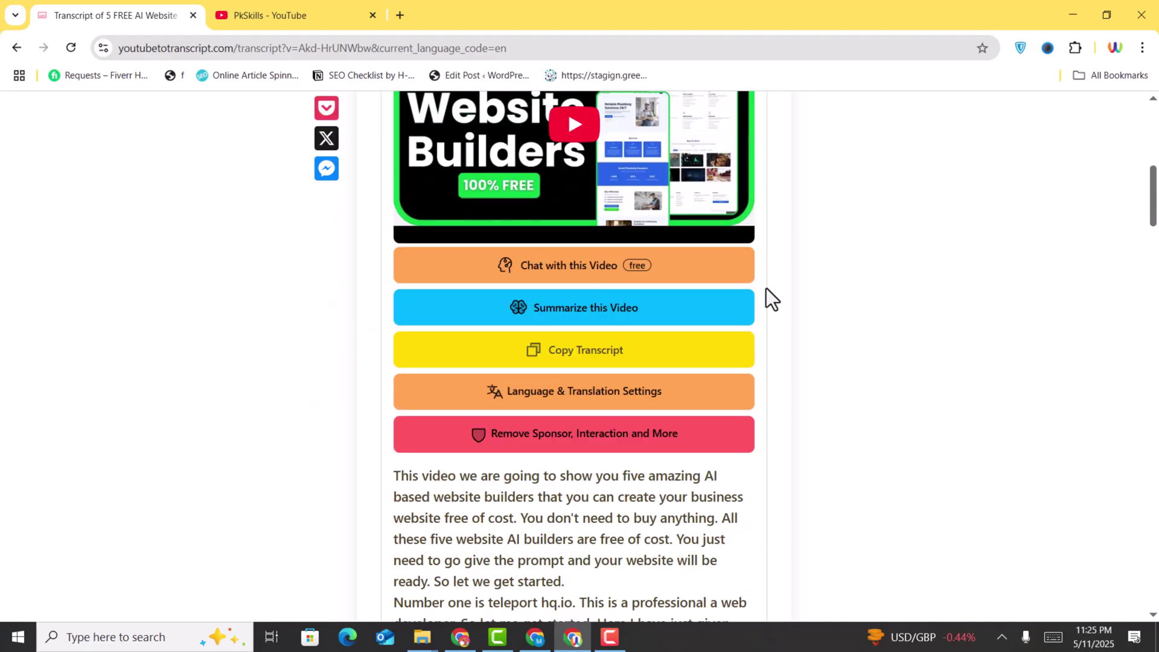
pyautogui.scroll(-2, 766, 288)
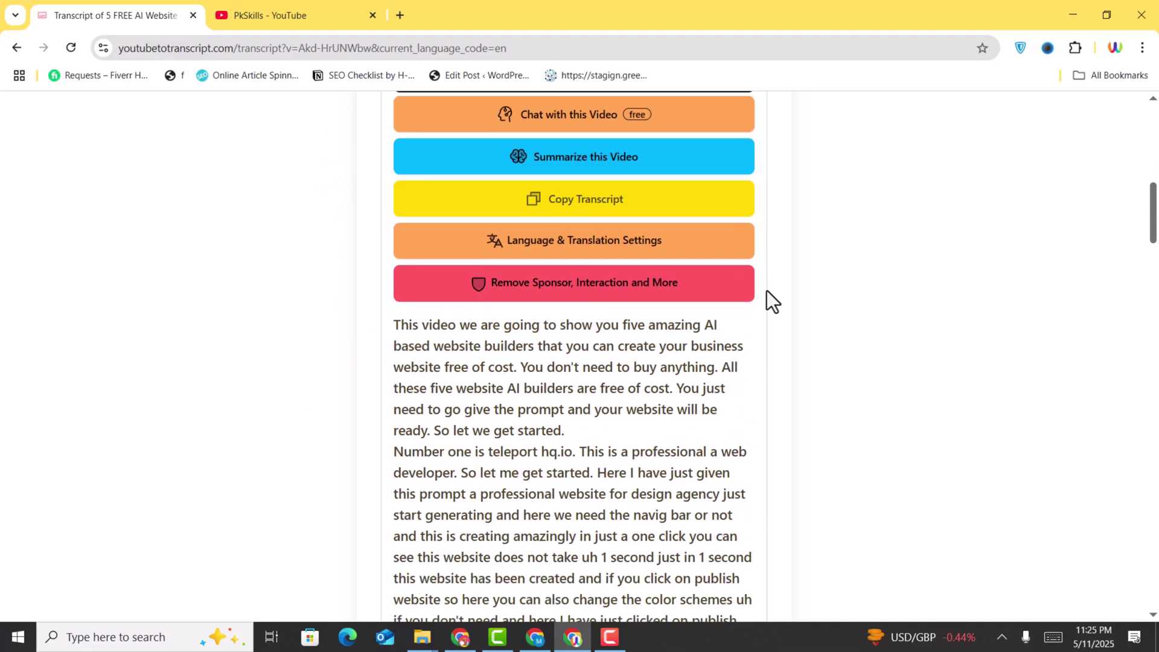
pyautogui.scroll(-20, 631, 407)
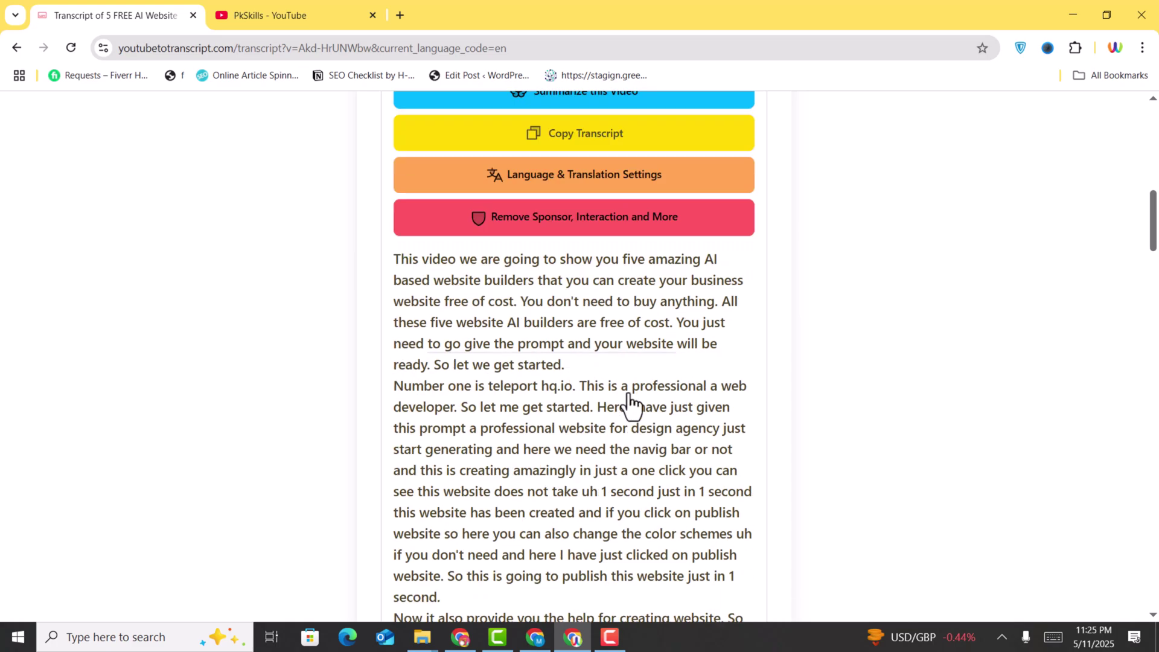
pyautogui.scroll(-15, 633, 410)
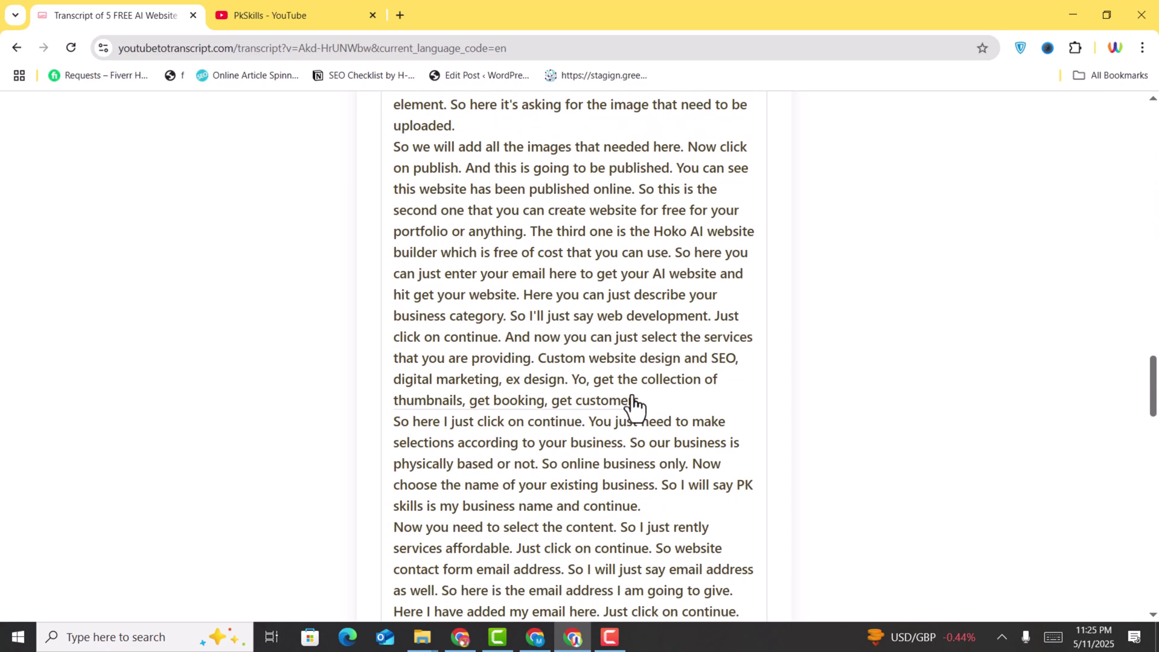
pyautogui.scroll(-6, 634, 423)
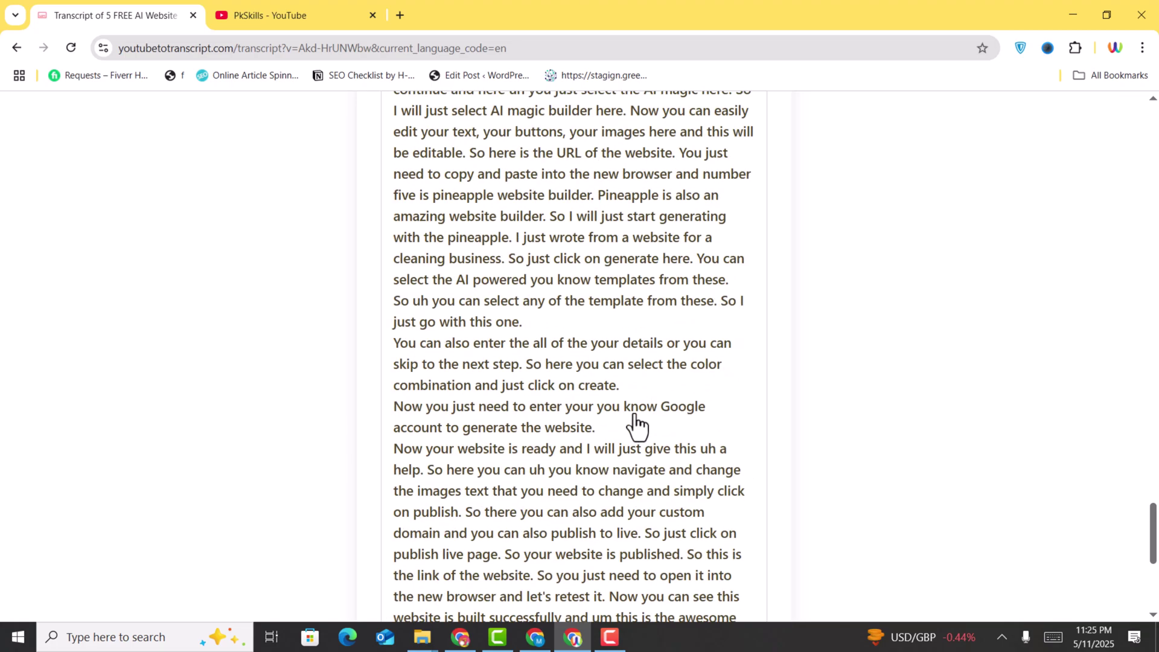
pyautogui.scroll(-6, 635, 425)
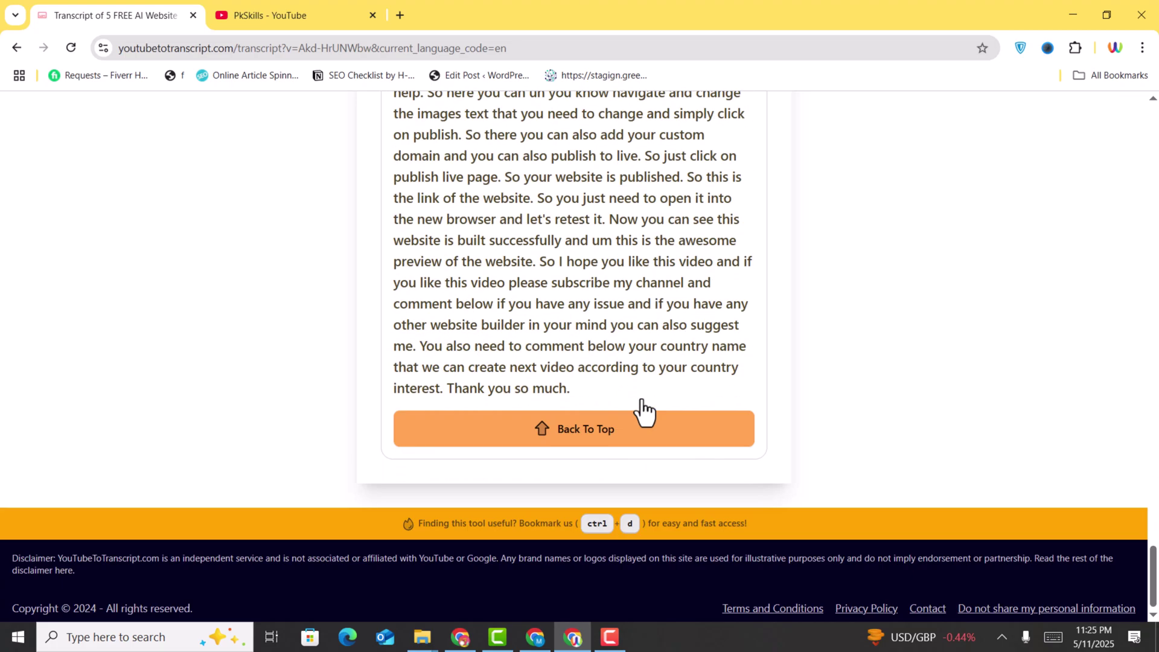
pyautogui.scroll(4, 644, 412)
pyautogui.moveTo(1155, 543); pyautogui.dragTo(1155, 194)
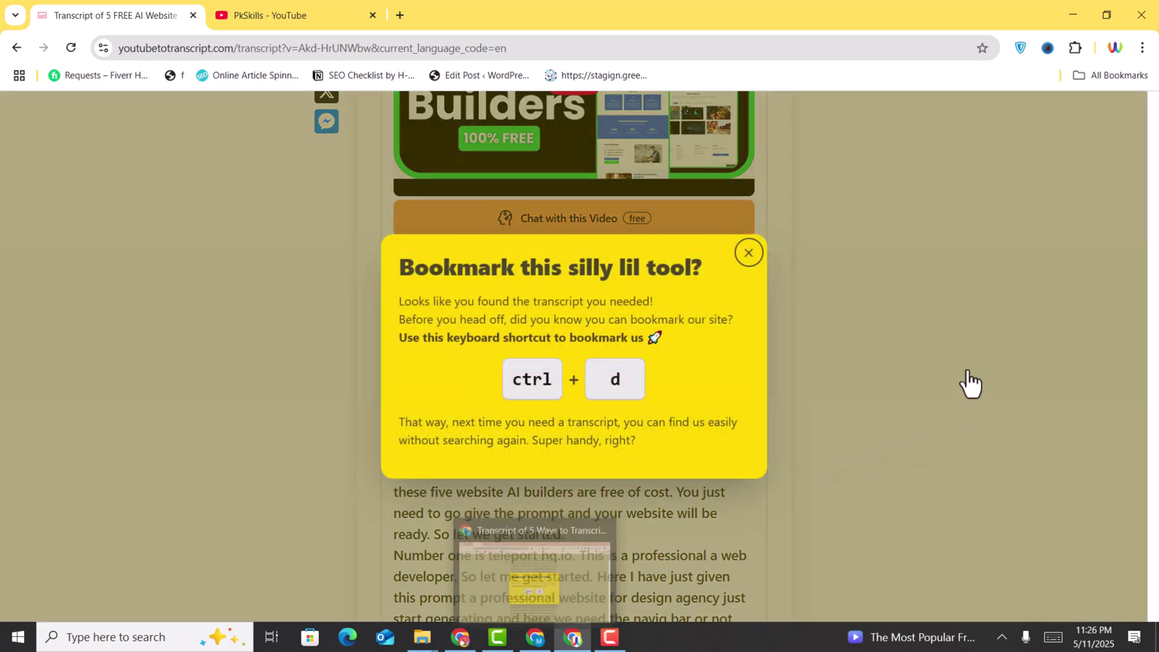
pyautogui.click(754, 258)
pyautogui.scroll(-3, 511, 477)
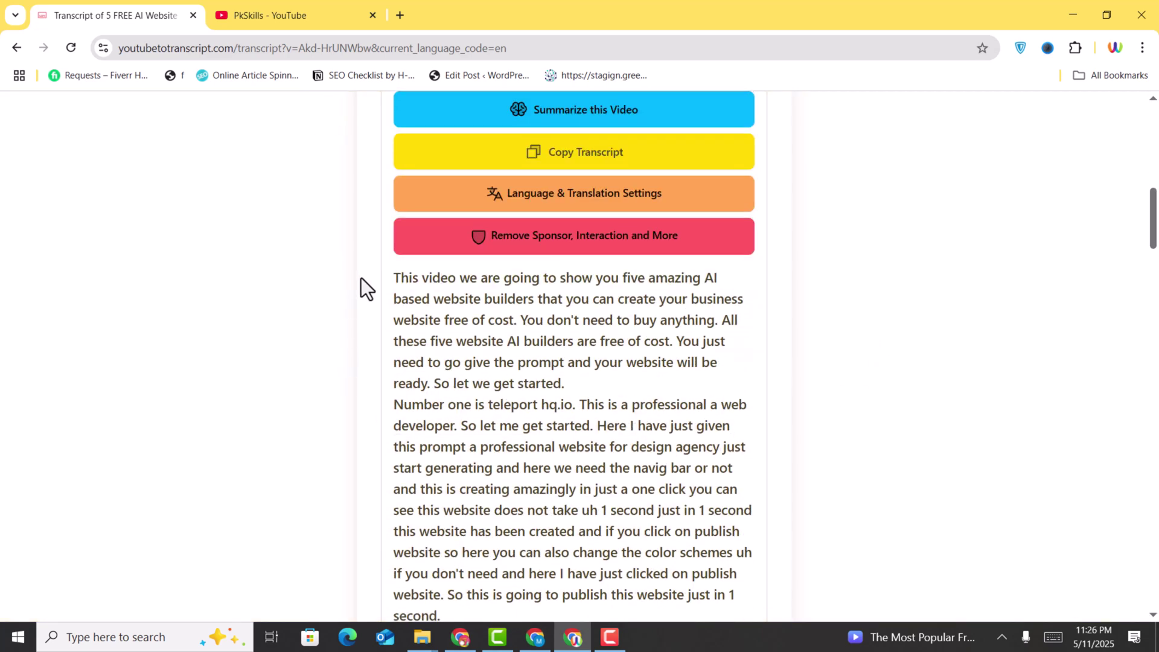
pyautogui.moveTo(392, 276); pyautogui.dragTo(511, 465)
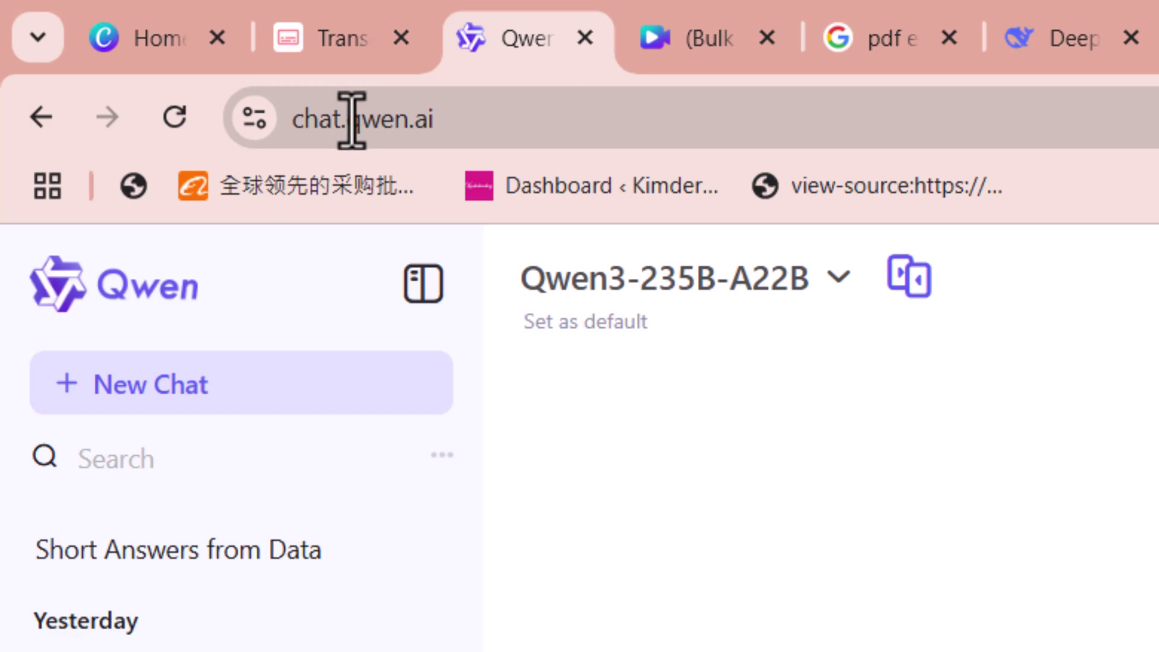
# Highlight qwen.ai in the Qwen Chat page address.
pyautogui.click(461, 117)
pyautogui.click(506, 124)
pyautogui.moveTo(507, 127); pyautogui.dragTo(430, 133)
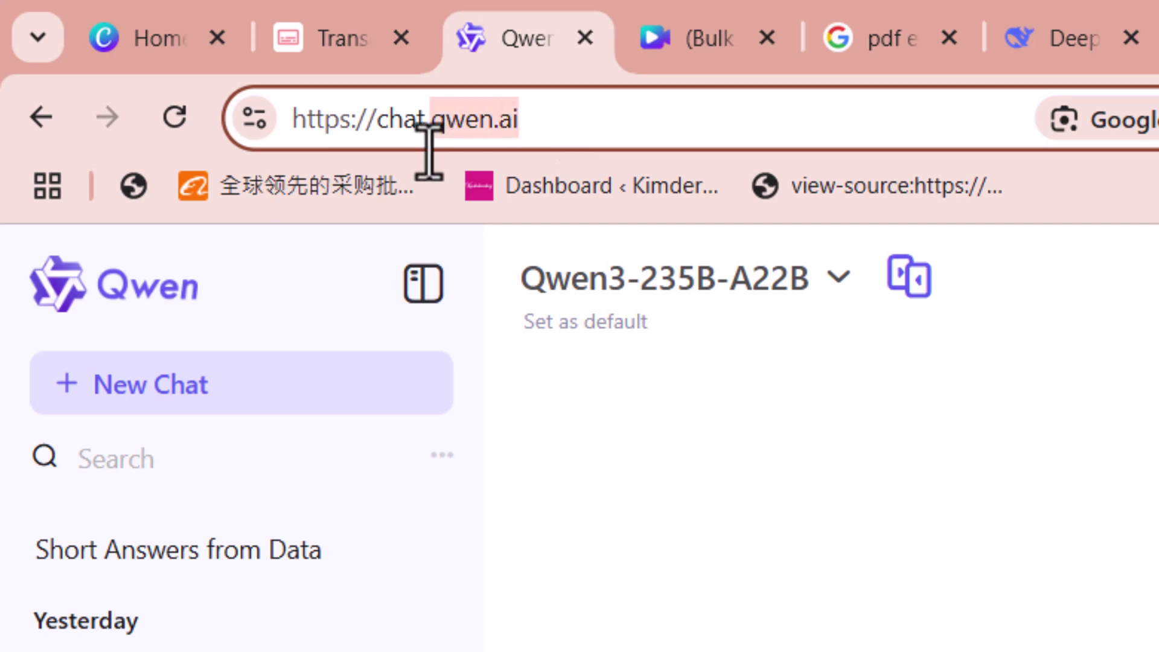
pyautogui.click(440, 118)
pyautogui.moveTo(435, 117); pyautogui.dragTo(520, 118)
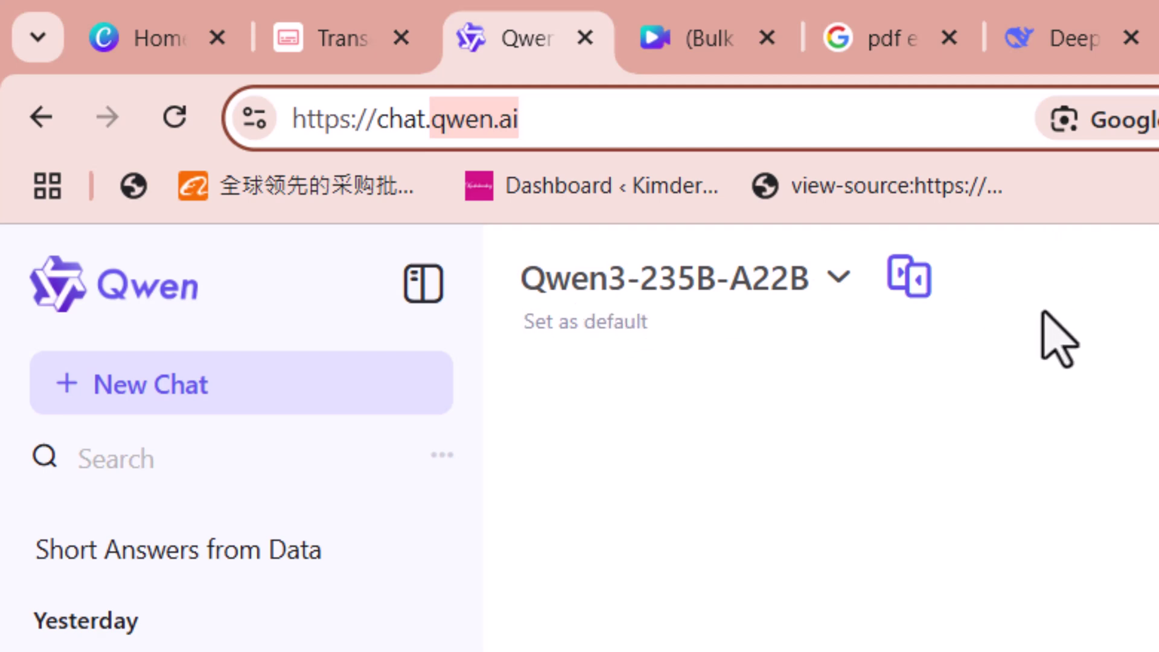
pyautogui.click(445, 121)
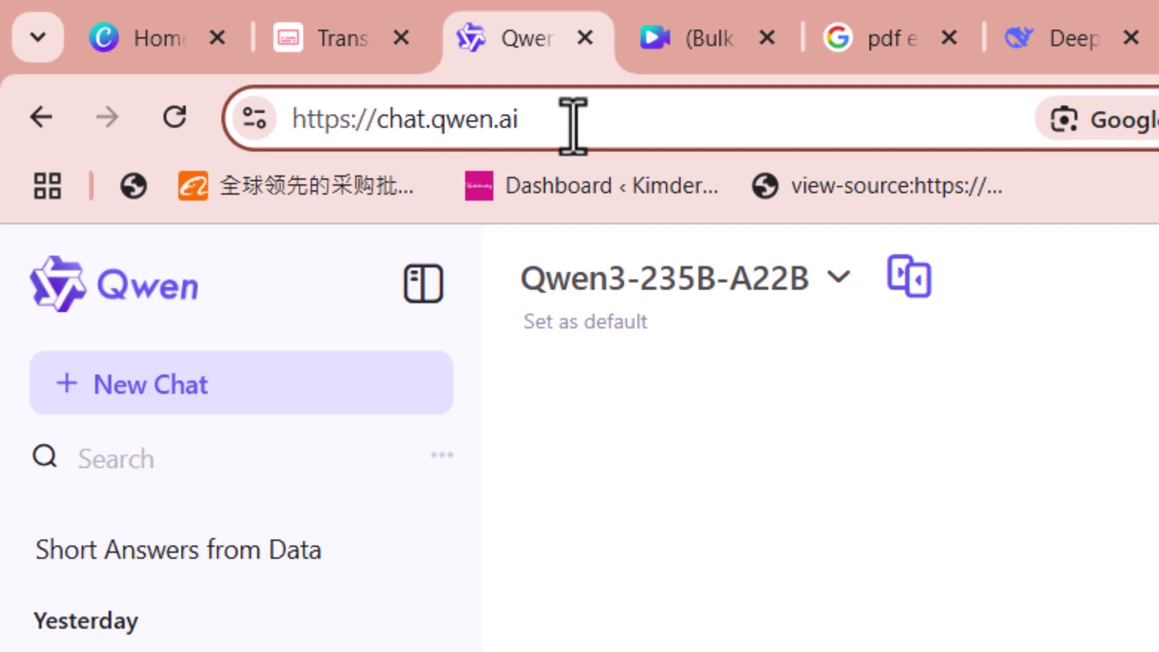
pyautogui.moveTo(571, 122); pyautogui.dragTo(434, 125)
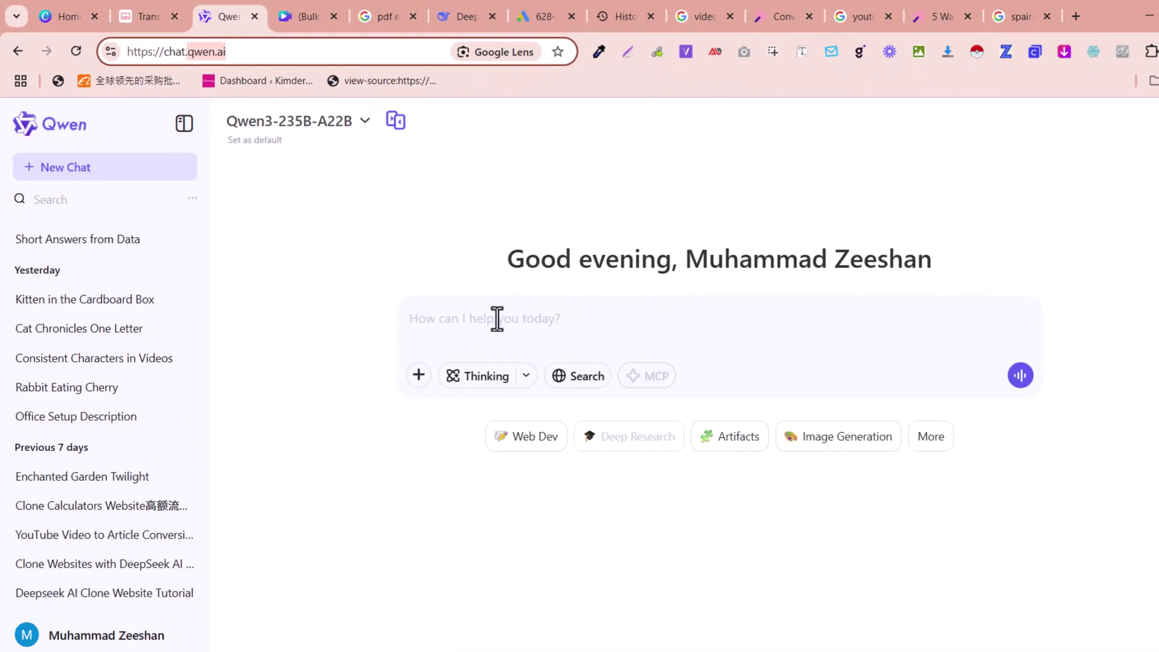
# Paste the 2000-word SEO article prompt and place the caret inside the empty Transcript quotes.
pyautogui.click(497, 319)
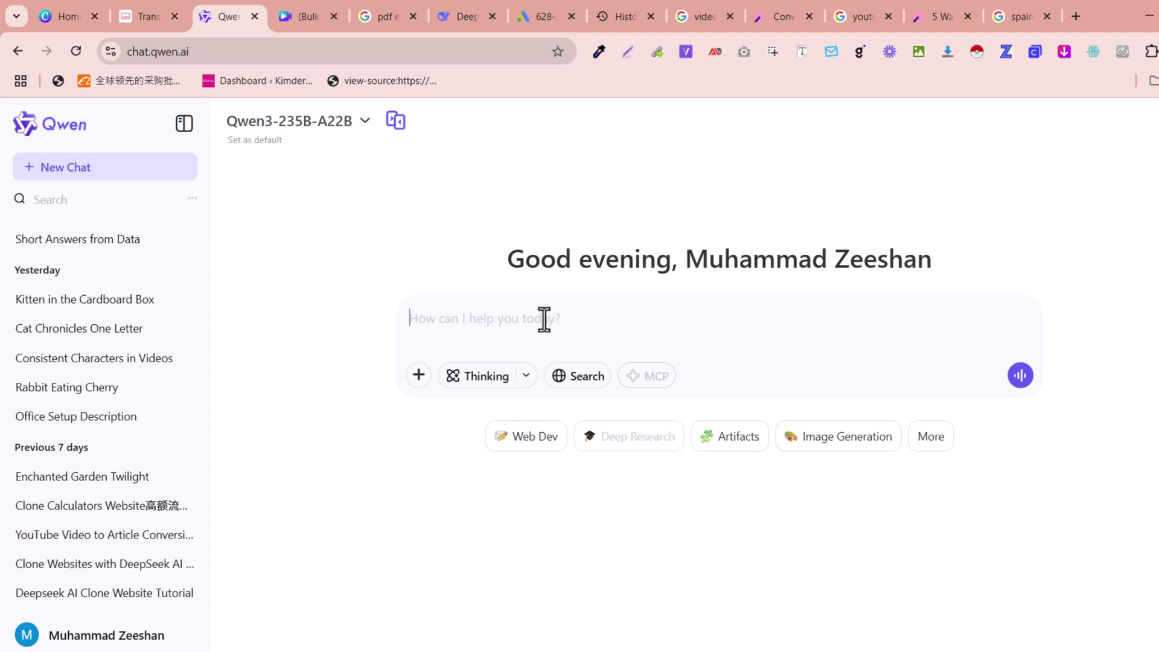
pyautogui.hotkey('ctrl', 'v')
pyautogui.scroll(3, 464, 326)
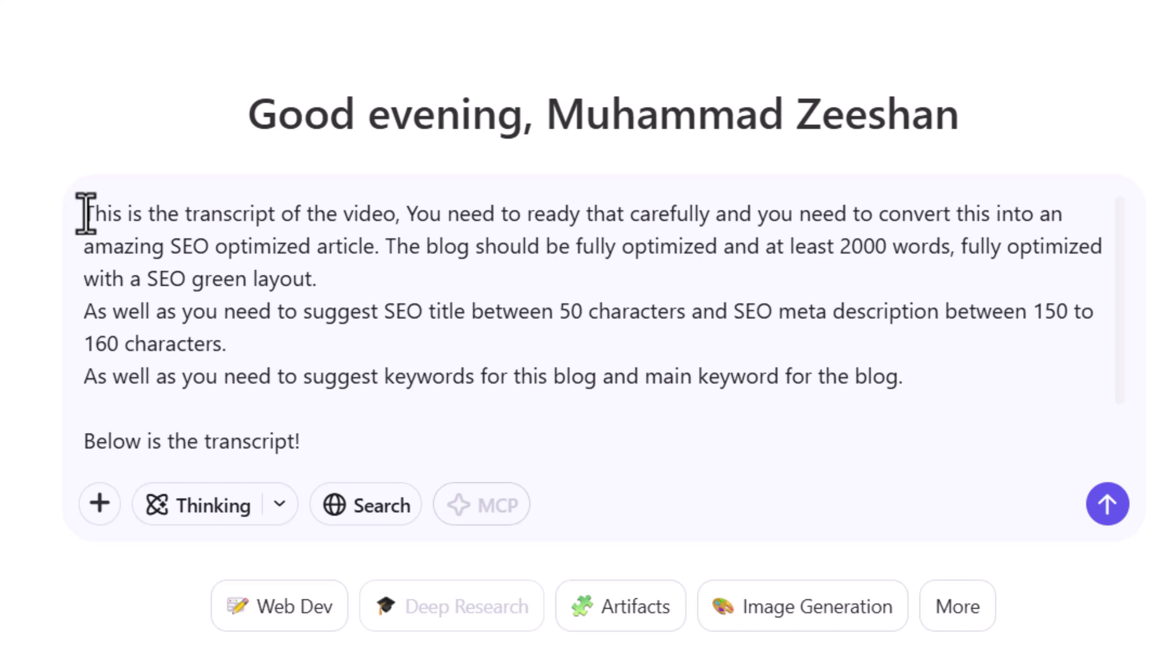
pyautogui.moveTo(85, 214); pyautogui.dragTo(920, 369)
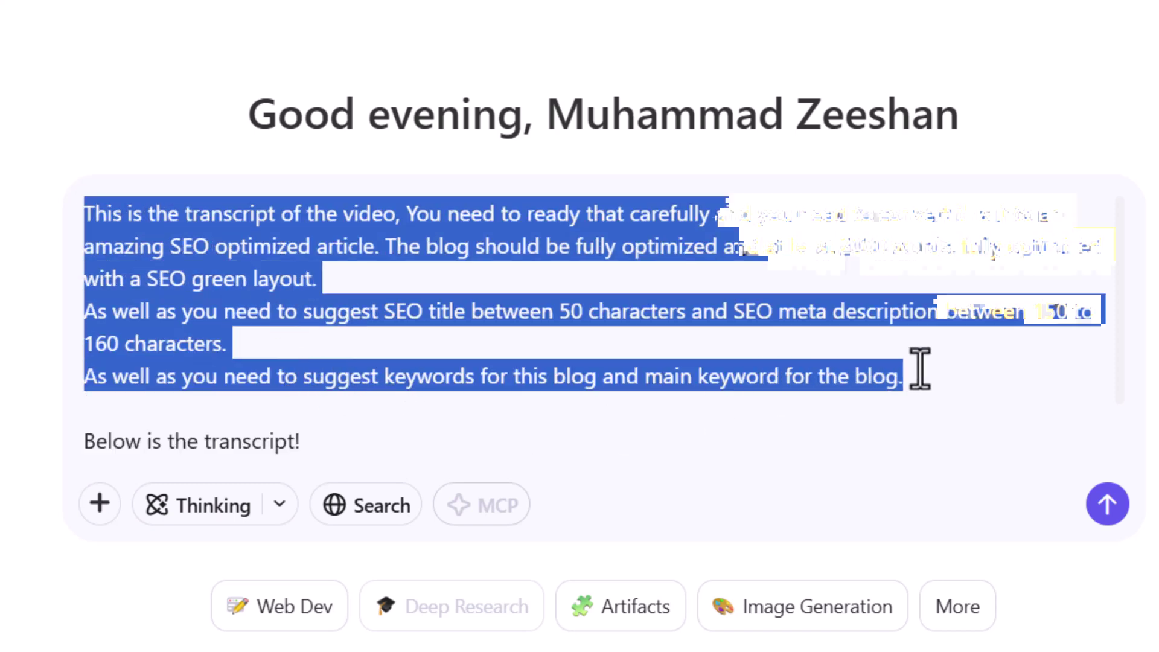
pyautogui.click(585, 429)
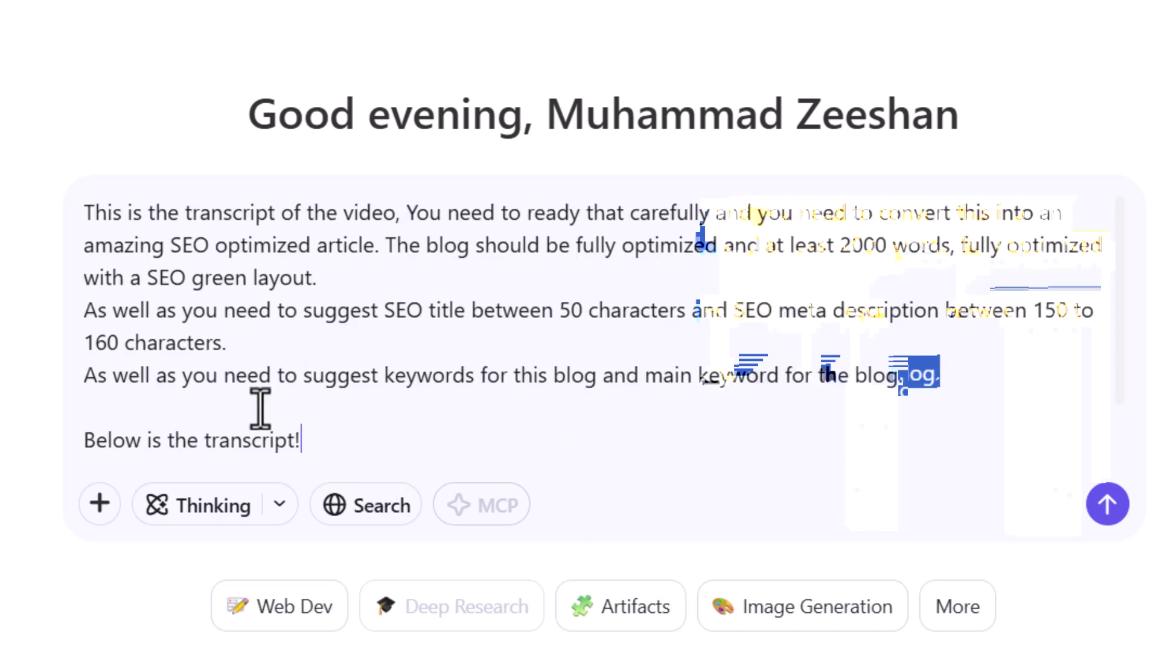
pyautogui.scroll(-1, 260, 409)
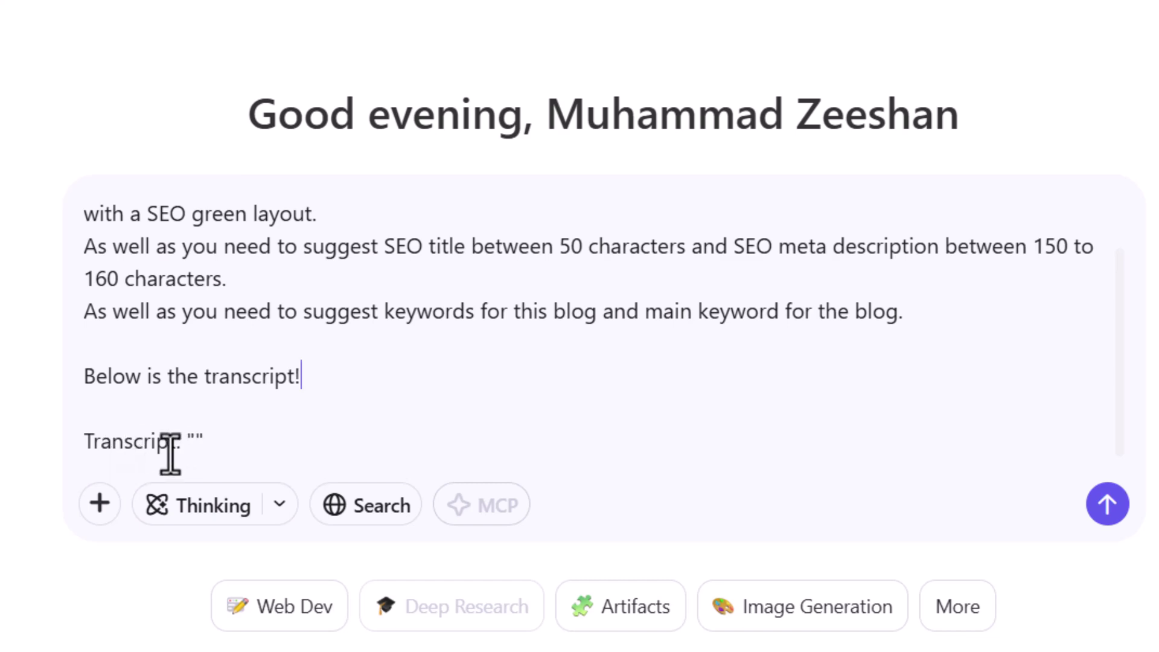
pyautogui.click(194, 442)
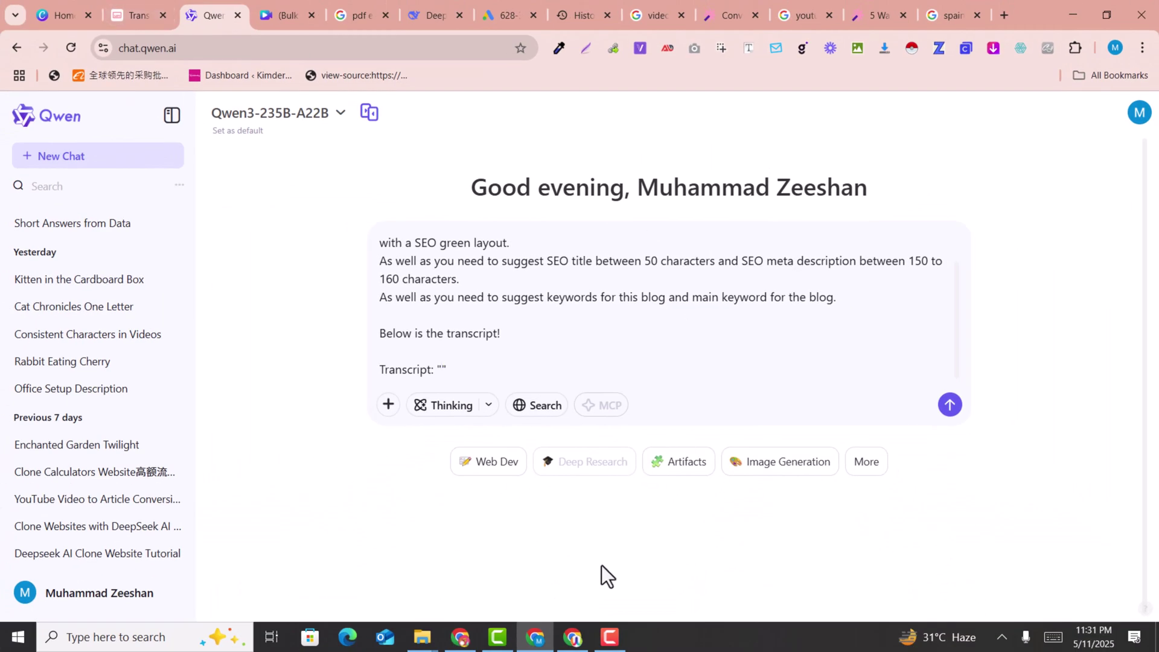
pyautogui.click(587, 634)
# Select and copy the entire video transcript text.
pyautogui.click(426, 298)
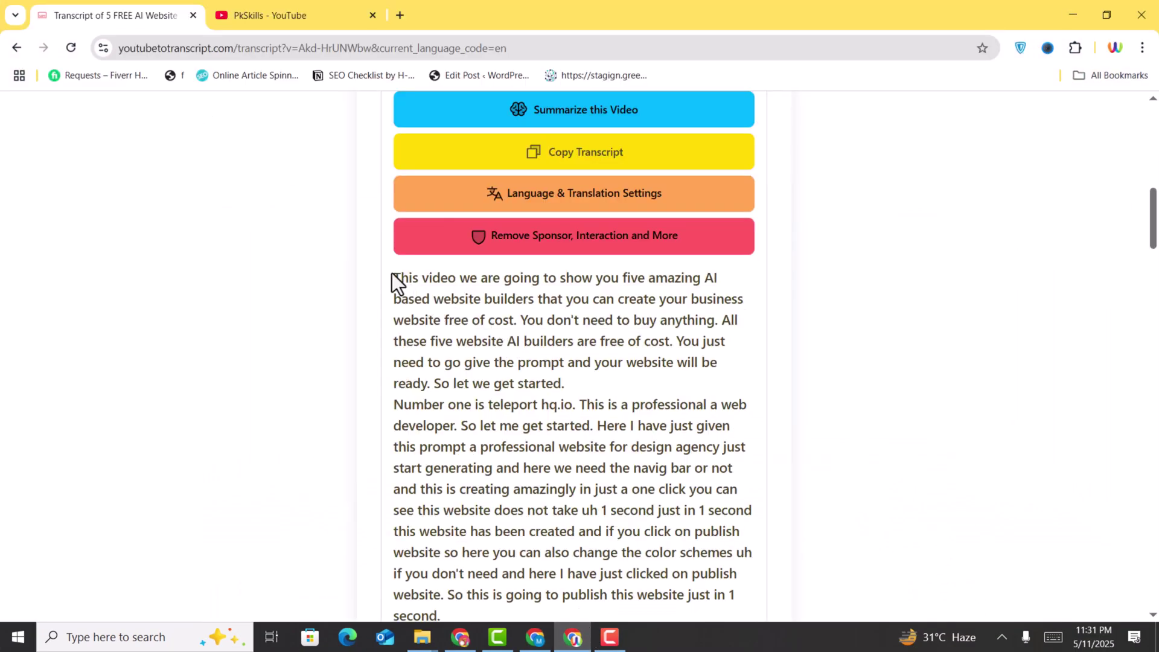
pyautogui.moveTo(393, 273); pyautogui.dragTo(616, 392)
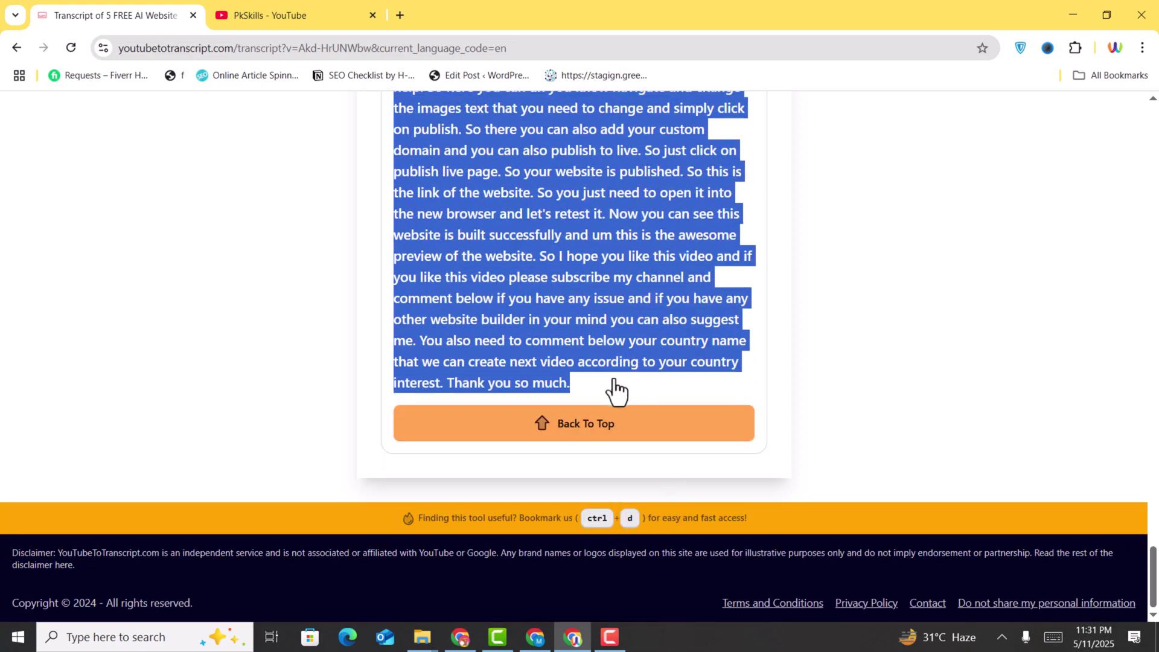
pyautogui.rightClick(561, 315)
pyautogui.click(576, 325)
pyautogui.click(535, 631)
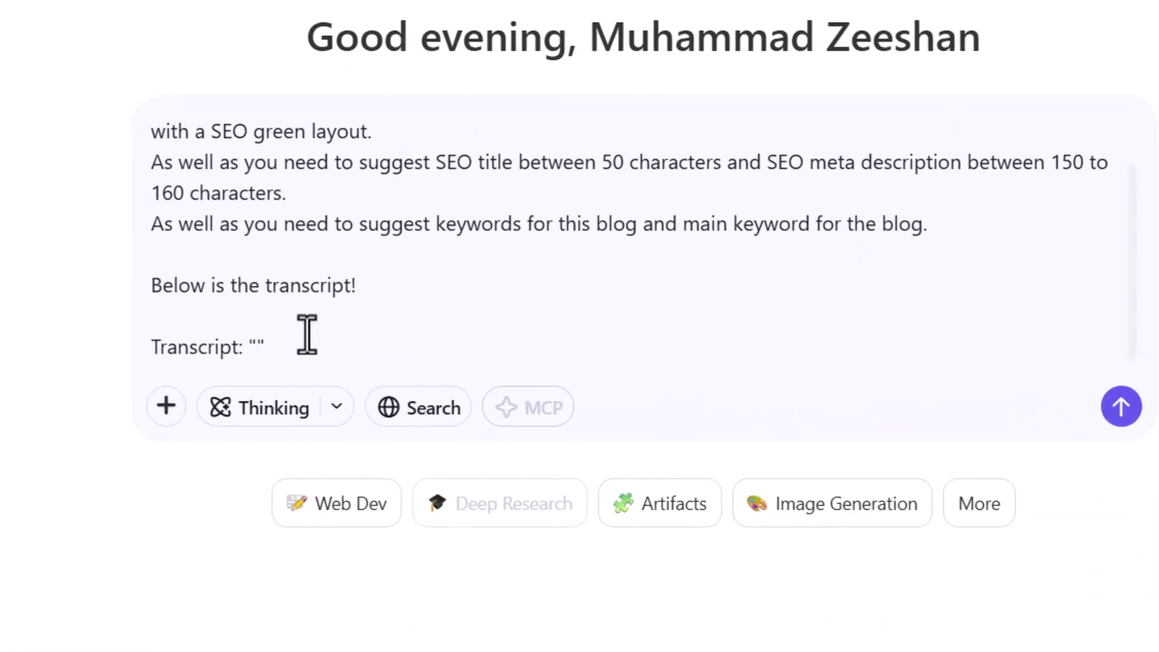
# Paste the transcript into the Transcript quotes and send the prompt to Qwen.
pyautogui.hotkey('ctrl', 'v')
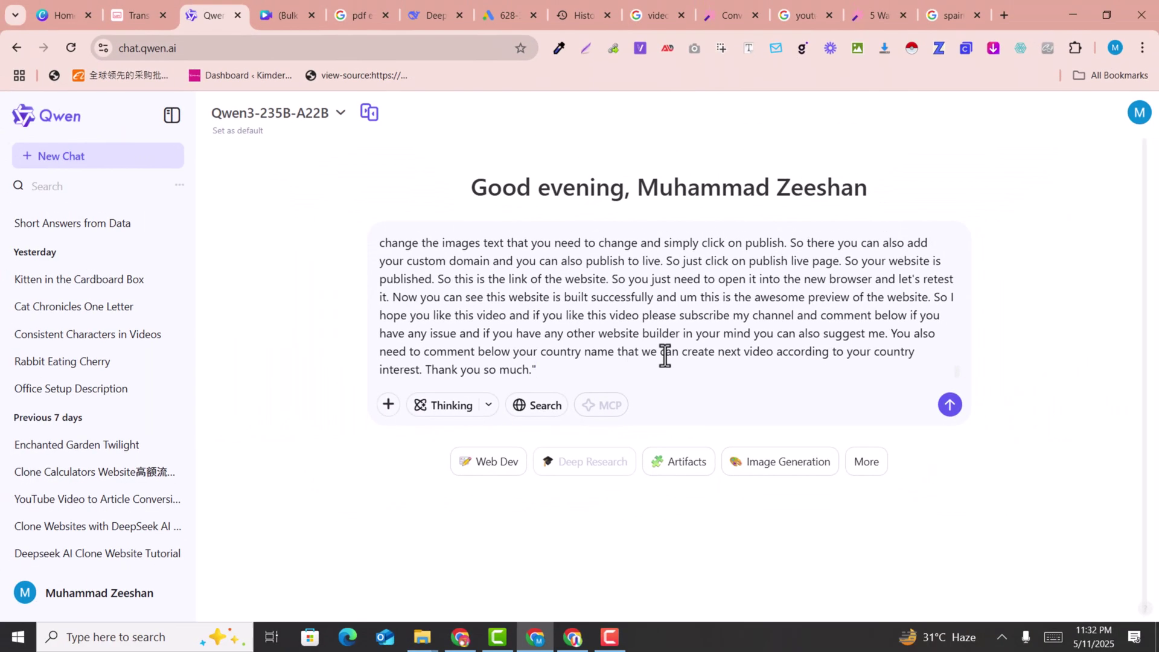
pyautogui.press('Return')
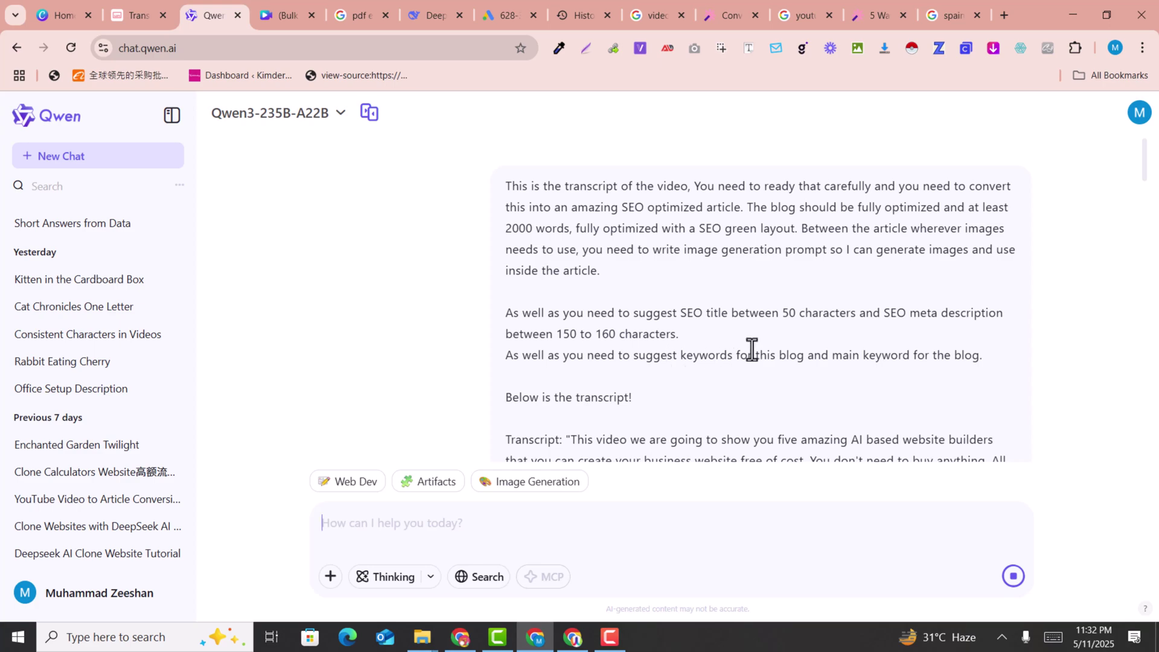
pyautogui.scroll(3, 803, 329)
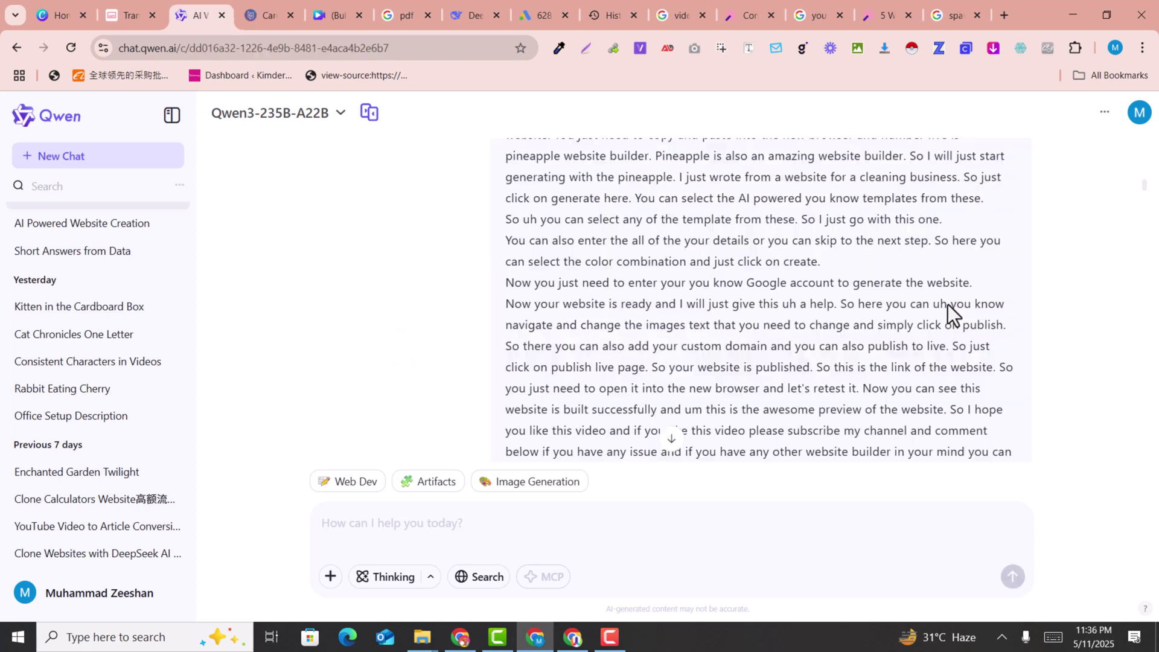
# Review Qwen's suggested SEO title and keywords at the top of the reply.
pyautogui.scroll(-5, 948, 308)
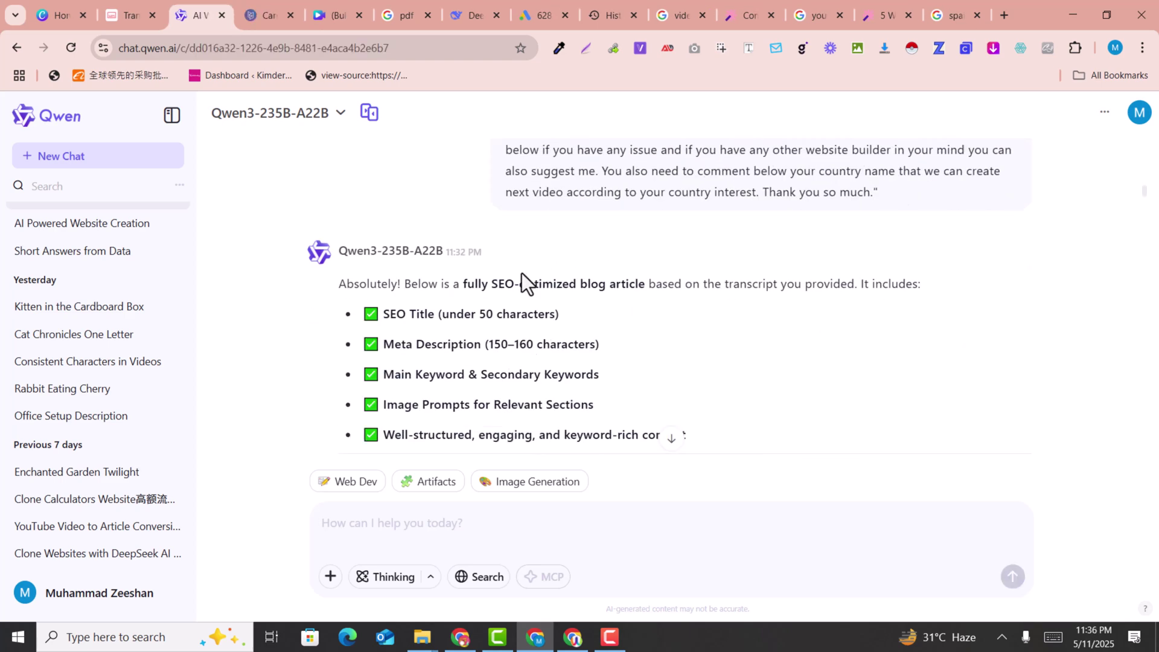
pyautogui.scroll(-1, 492, 282)
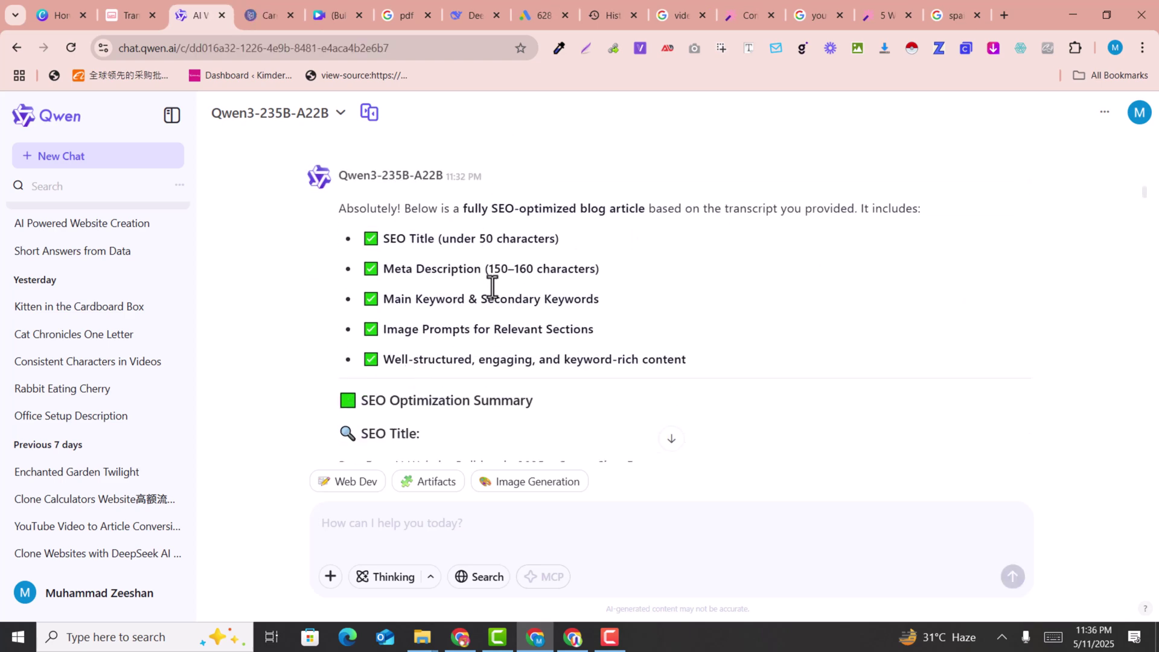
pyautogui.scroll(-3, 493, 287)
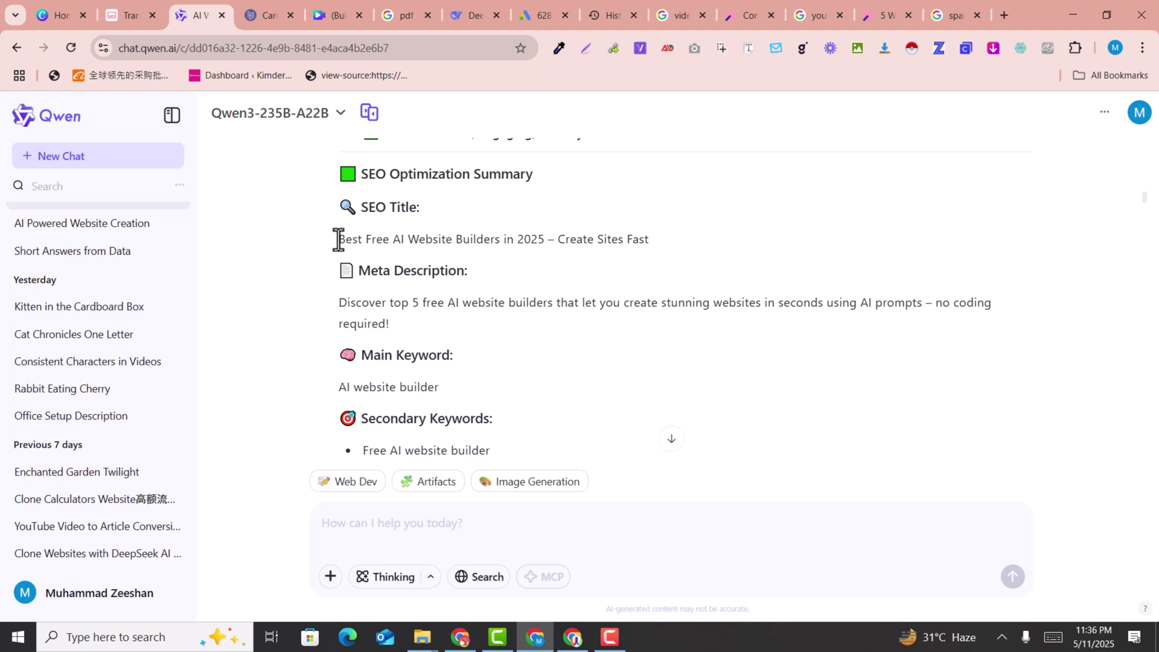
pyautogui.moveTo(339, 239); pyautogui.dragTo(636, 255)
pyautogui.click(388, 302)
pyautogui.moveTo(339, 305); pyautogui.dragTo(419, 324)
pyautogui.scroll(-2, 635, 294)
pyautogui.moveTo(339, 243); pyautogui.dragTo(474, 243)
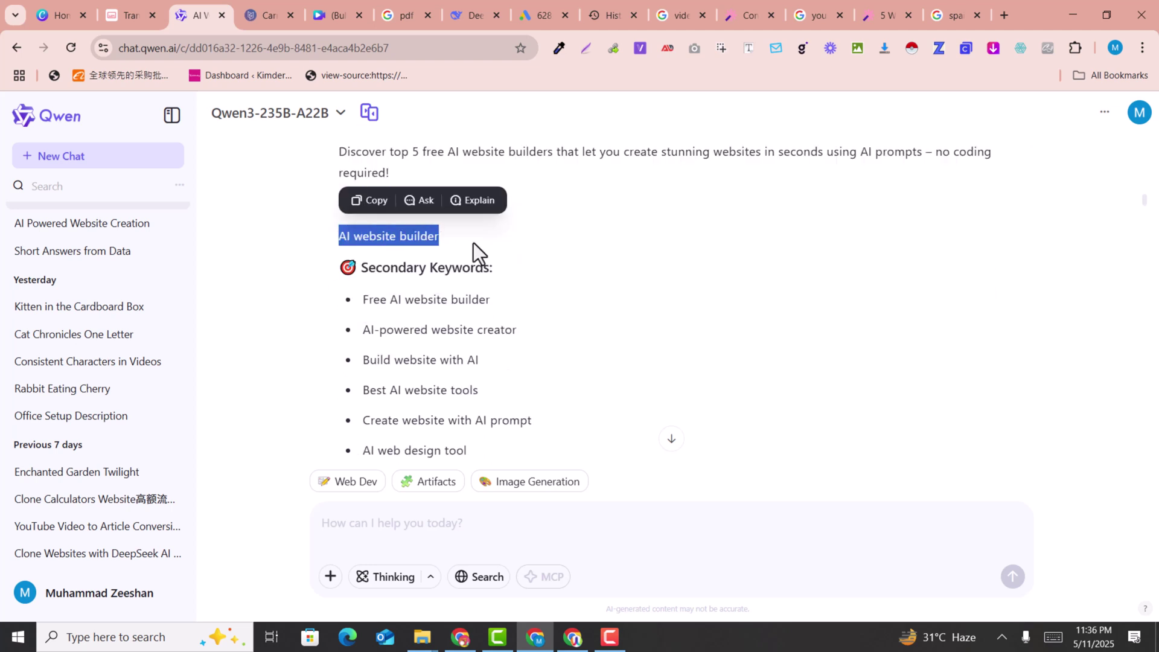
pyautogui.scroll(-2, 543, 275)
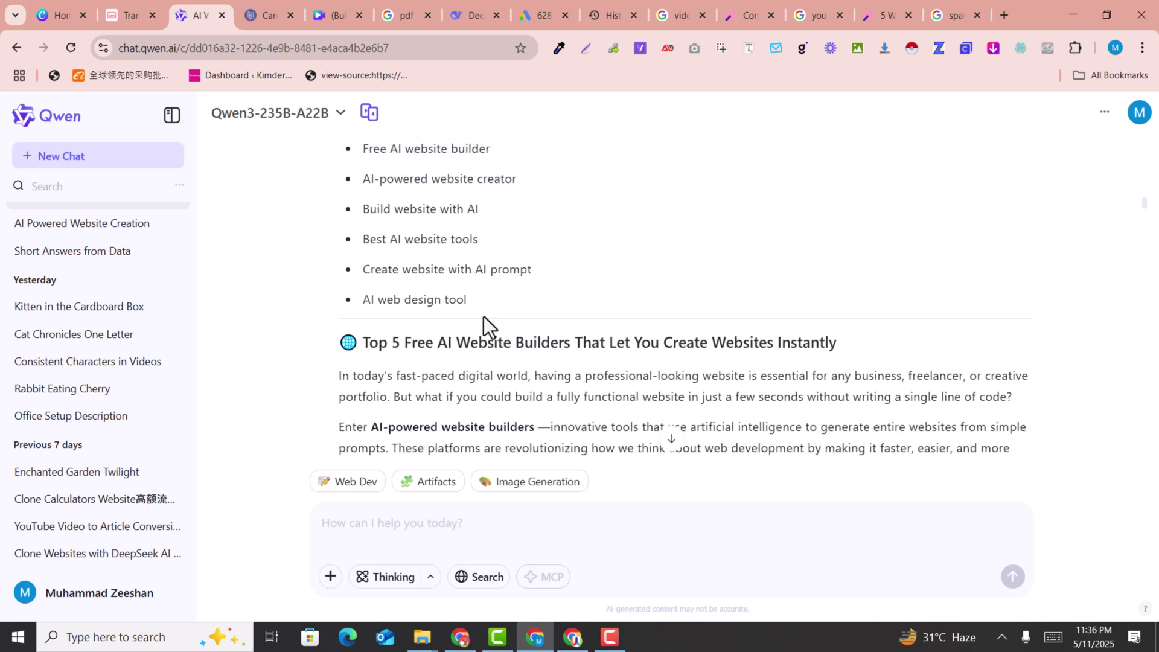
pyautogui.moveTo(484, 316); pyautogui.dragTo(374, 142)
pyautogui.click(547, 301)
pyautogui.scroll(-3, 605, 300)
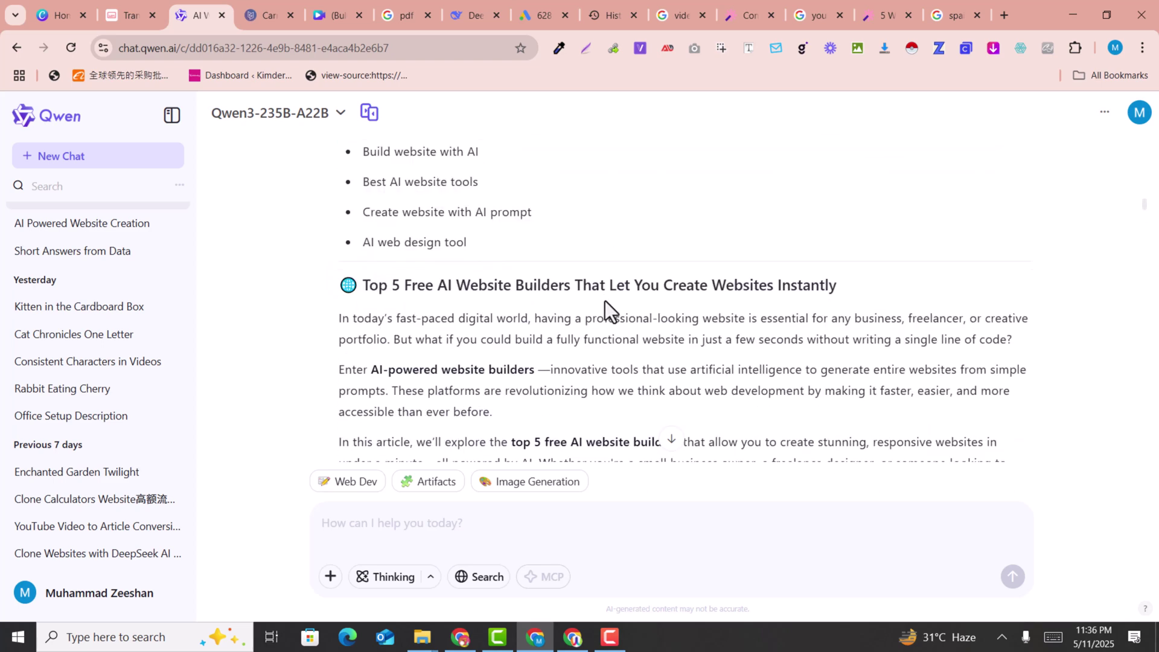
# Read through the Top 5 builder sections, highlighting the TeleportHQ image prompt.
pyautogui.moveTo(367, 288); pyautogui.dragTo(841, 320)
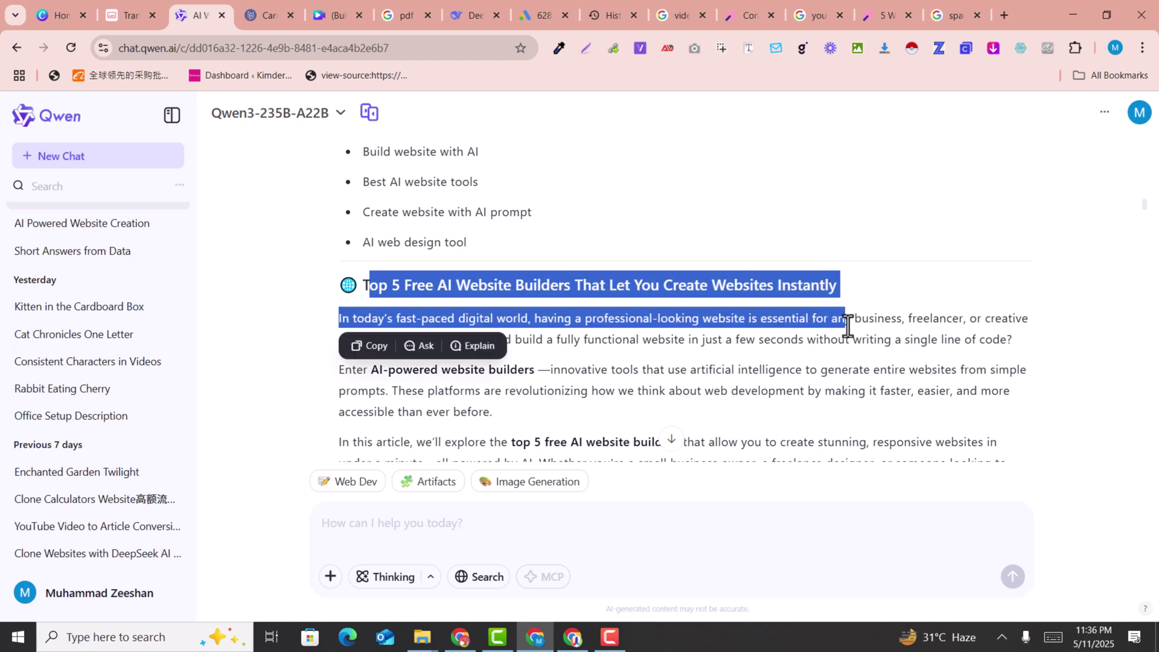
pyautogui.scroll(-1, 842, 326)
pyautogui.click(821, 299)
pyautogui.scroll(-15, 725, 325)
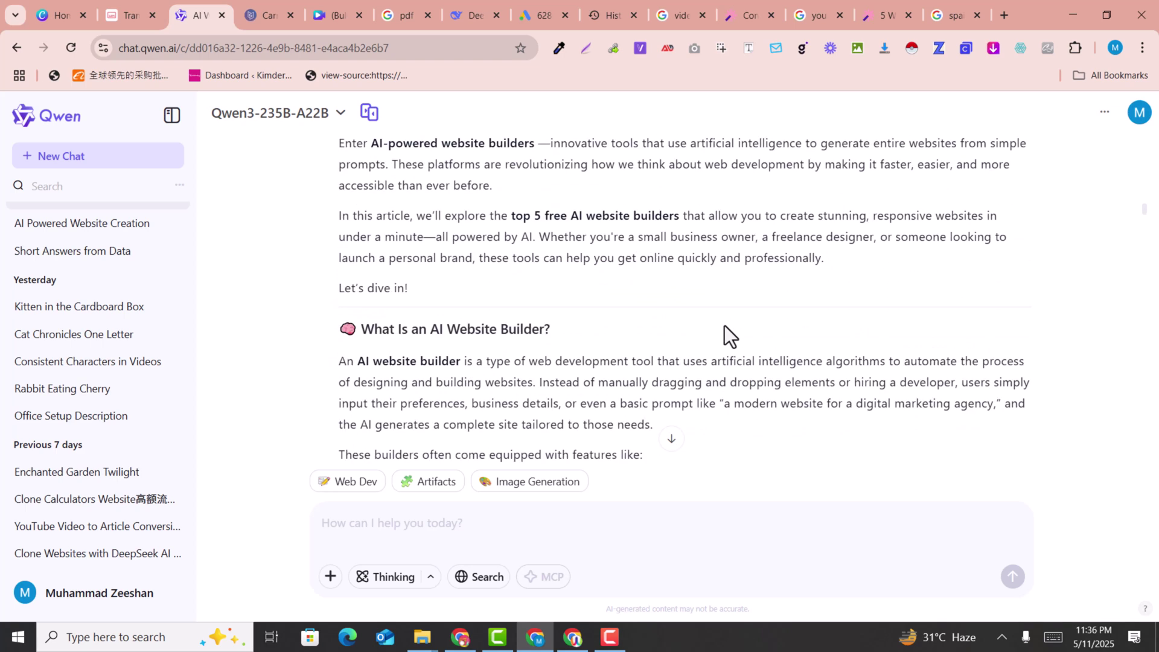
pyautogui.scroll(-3, 726, 337)
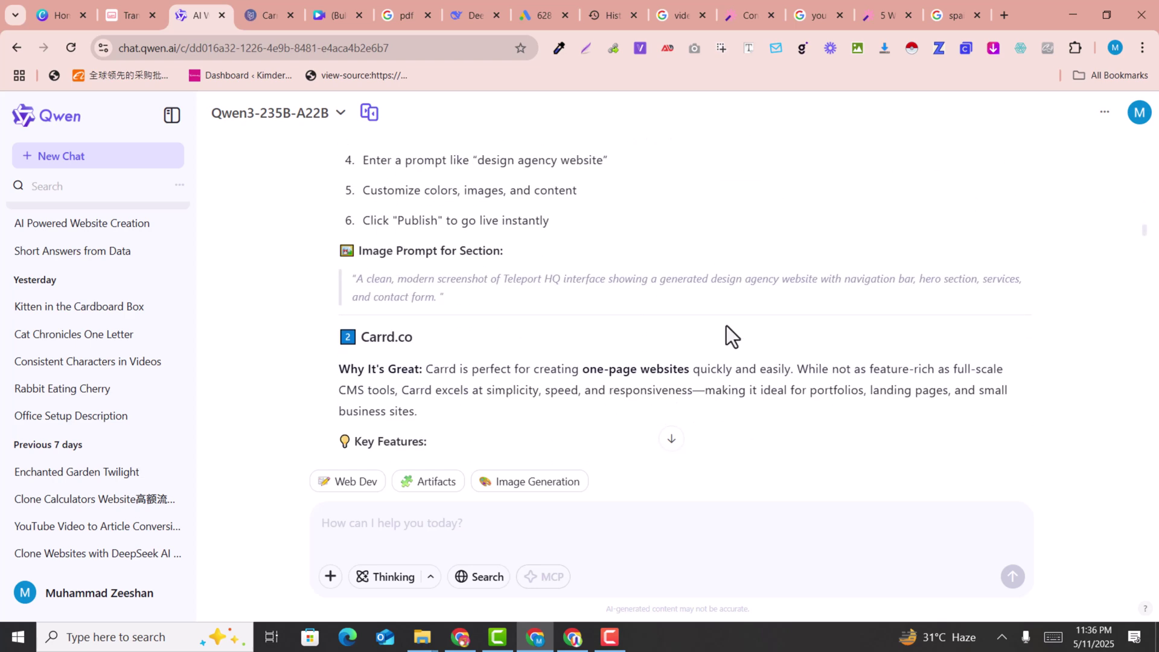
pyautogui.moveTo(416, 297); pyautogui.dragTo(381, 274)
pyautogui.scroll(-6, 636, 264)
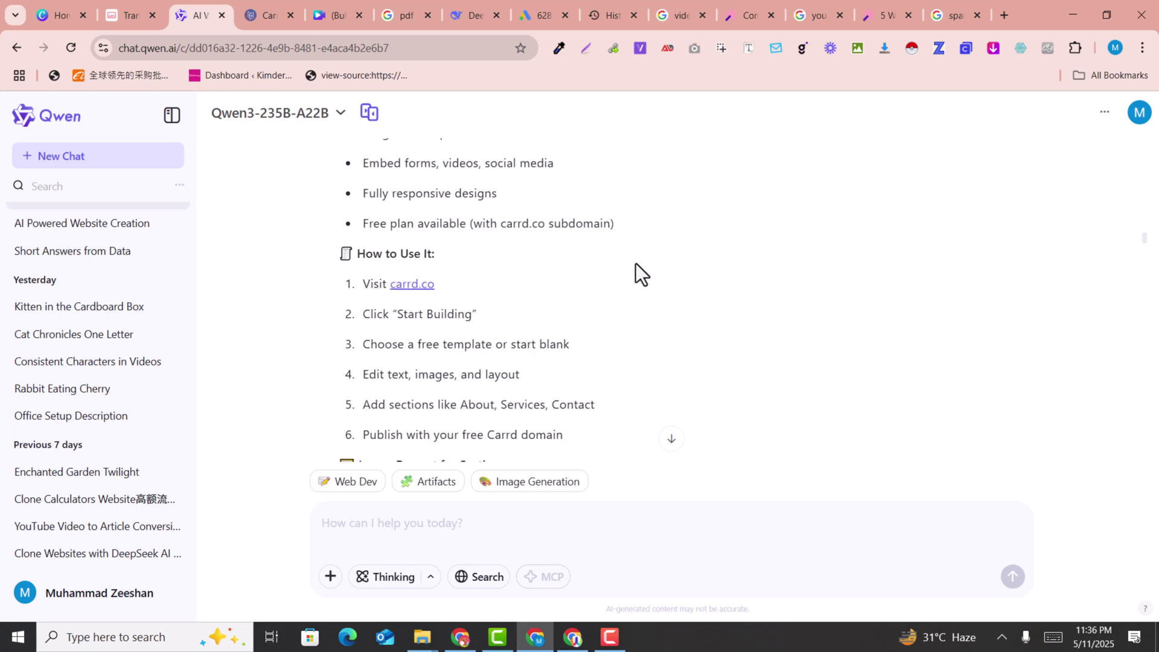
pyautogui.moveTo(391, 204); pyautogui.dragTo(356, 185)
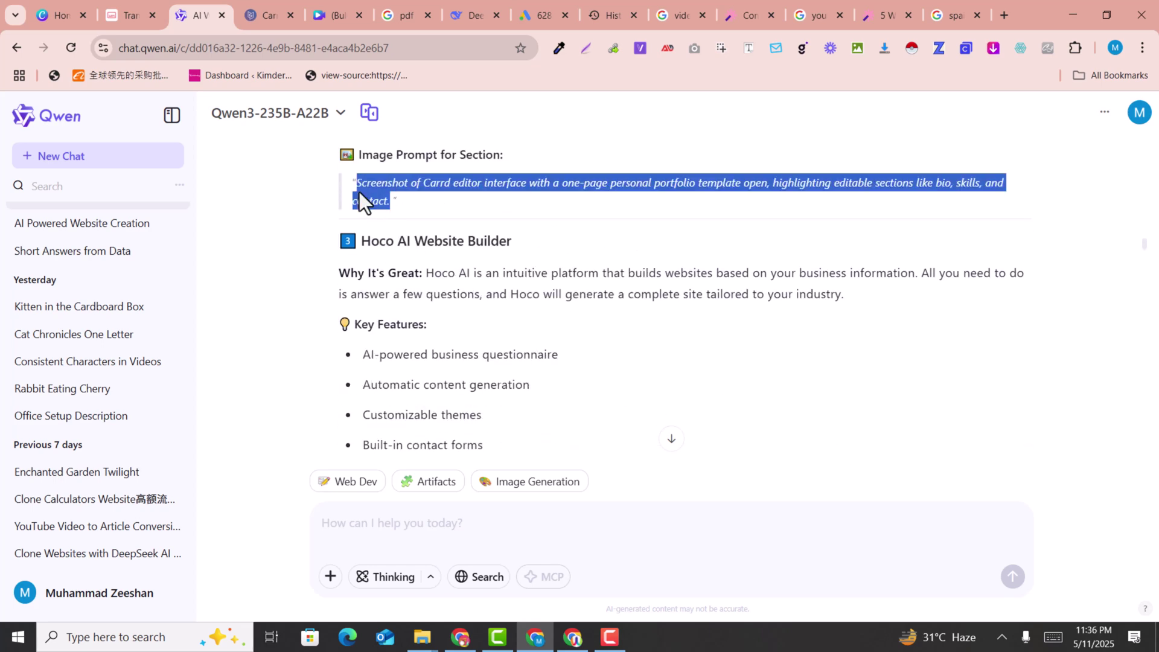
pyautogui.scroll(-12, 779, 290)
pyautogui.scroll(-5, 783, 290)
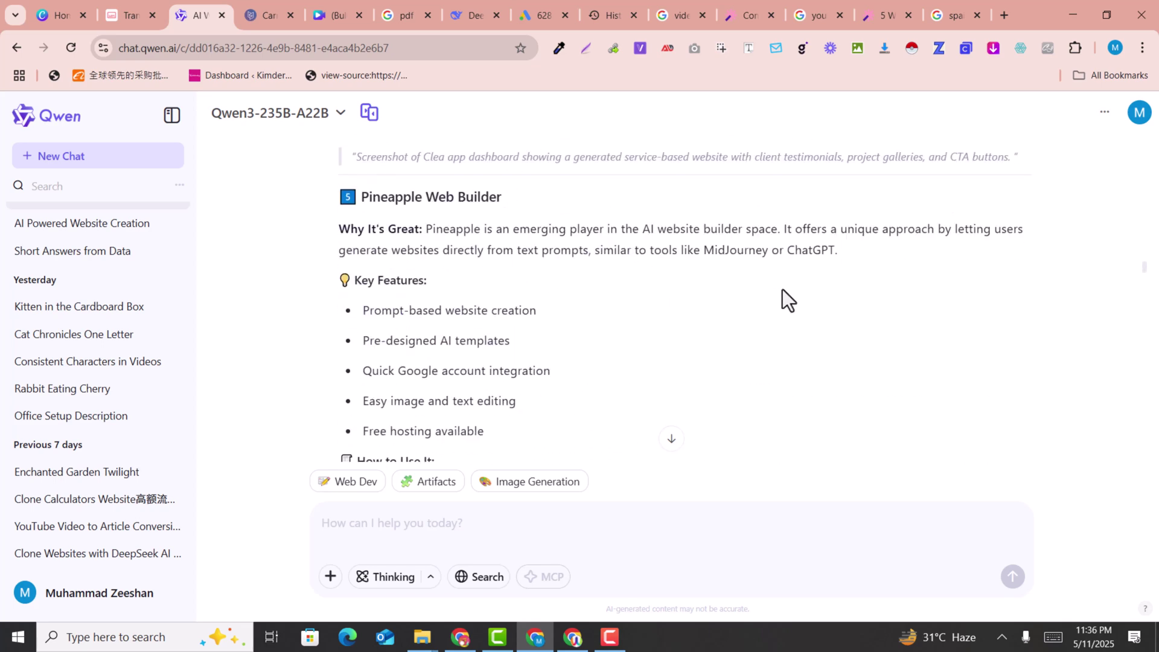
pyautogui.scroll(-4, 783, 290)
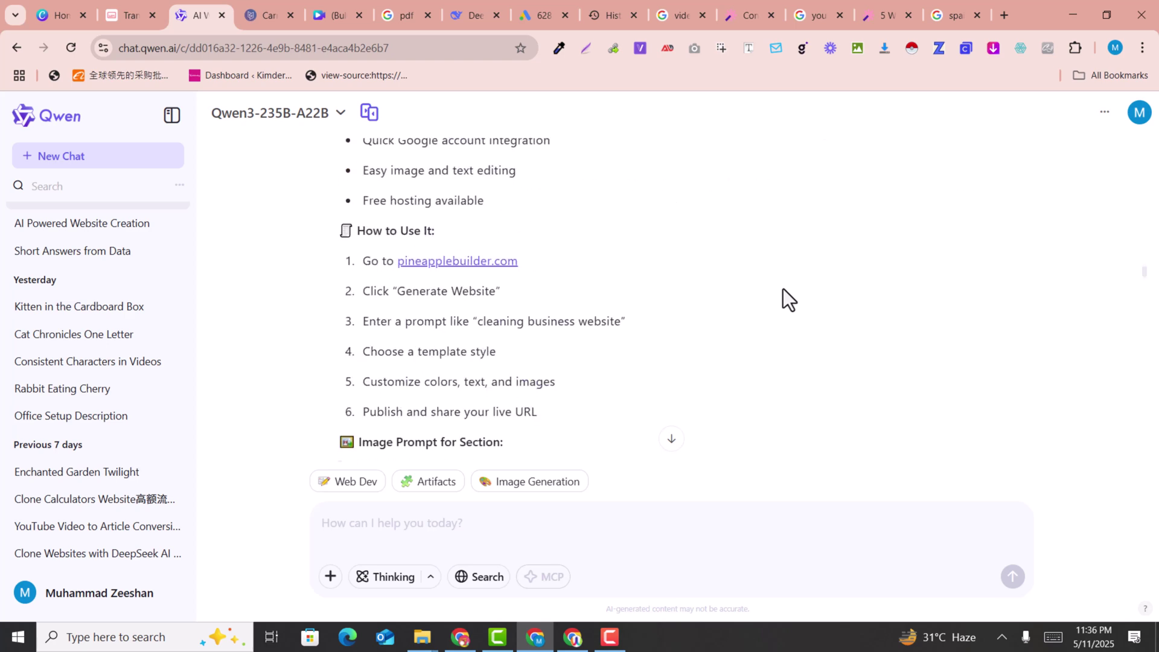
pyautogui.scroll(-5, 784, 289)
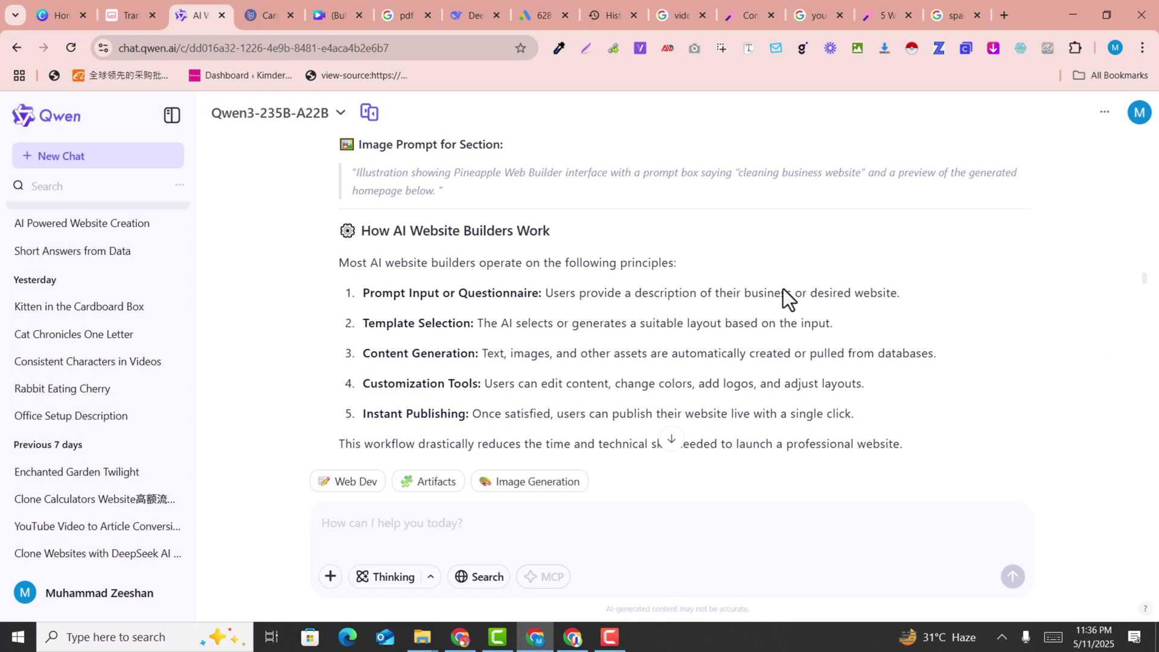
pyautogui.scroll(-3, 784, 288)
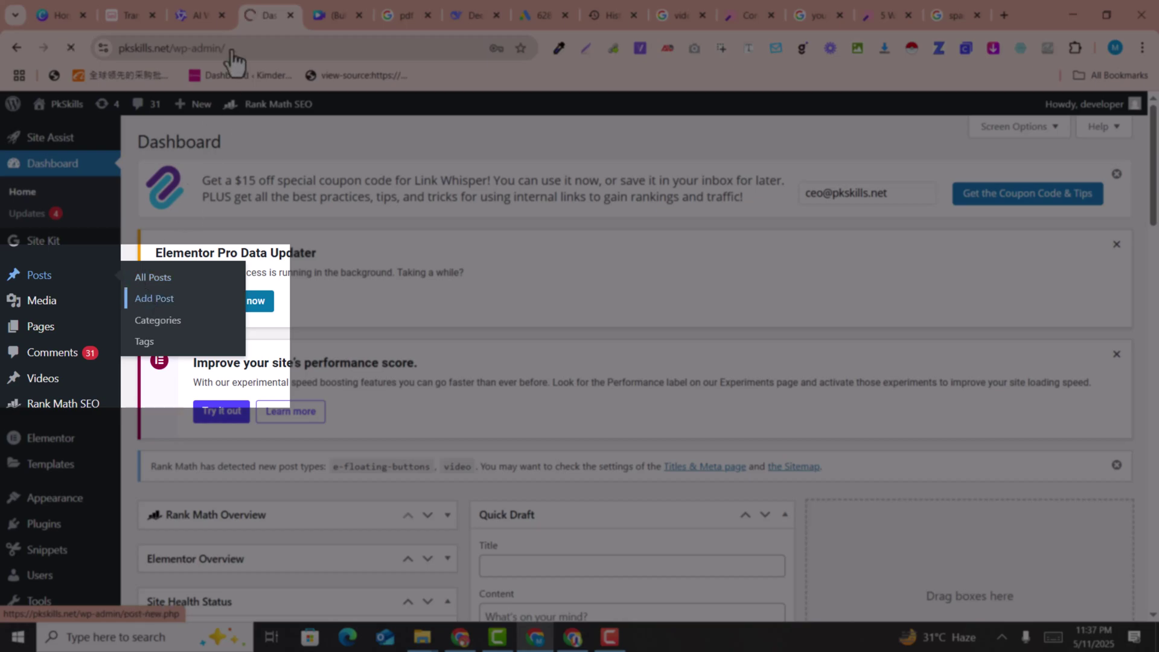
# Back in Qwen Chat, select the suggested SEO title line.
pyautogui.click(205, 2)
pyautogui.scroll(1, 484, 190)
pyautogui.scroll(-15, 484, 190)
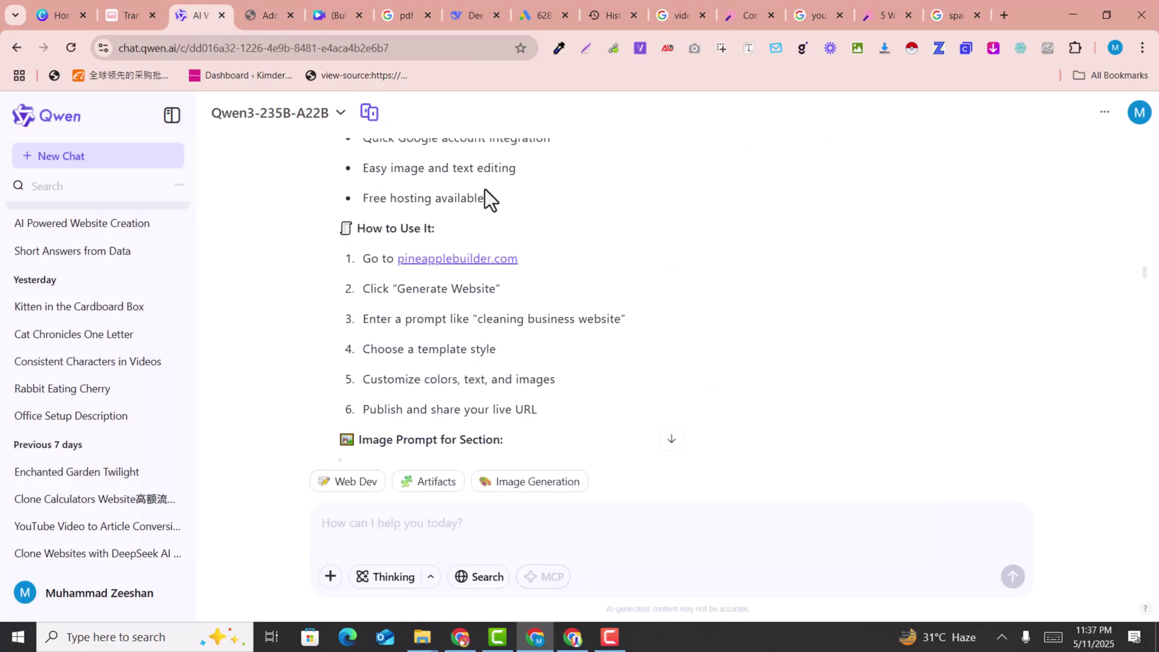
pyautogui.scroll(4, 484, 190)
pyautogui.scroll(15, 484, 190)
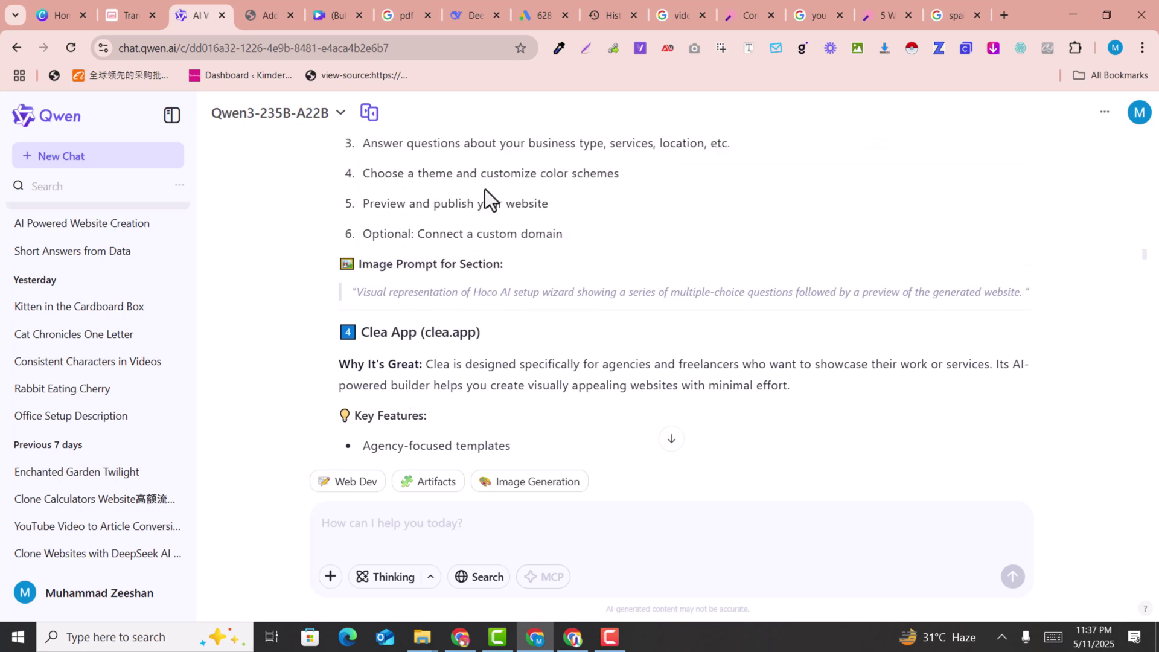
pyautogui.scroll(10, 484, 190)
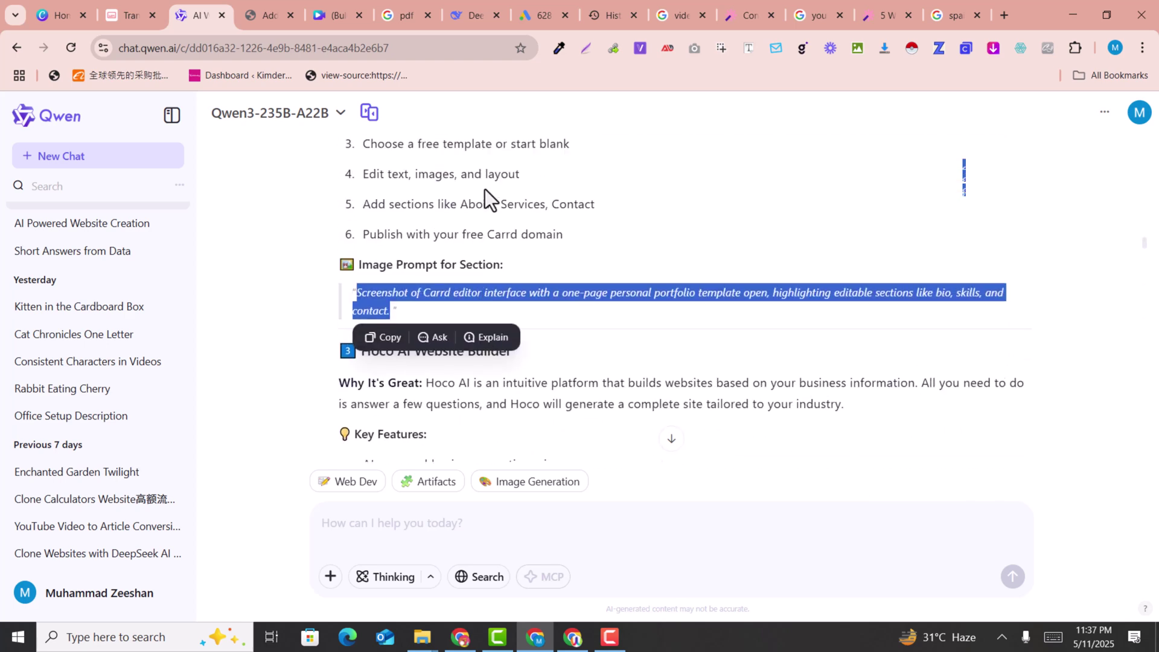
pyautogui.scroll(10, 485, 189)
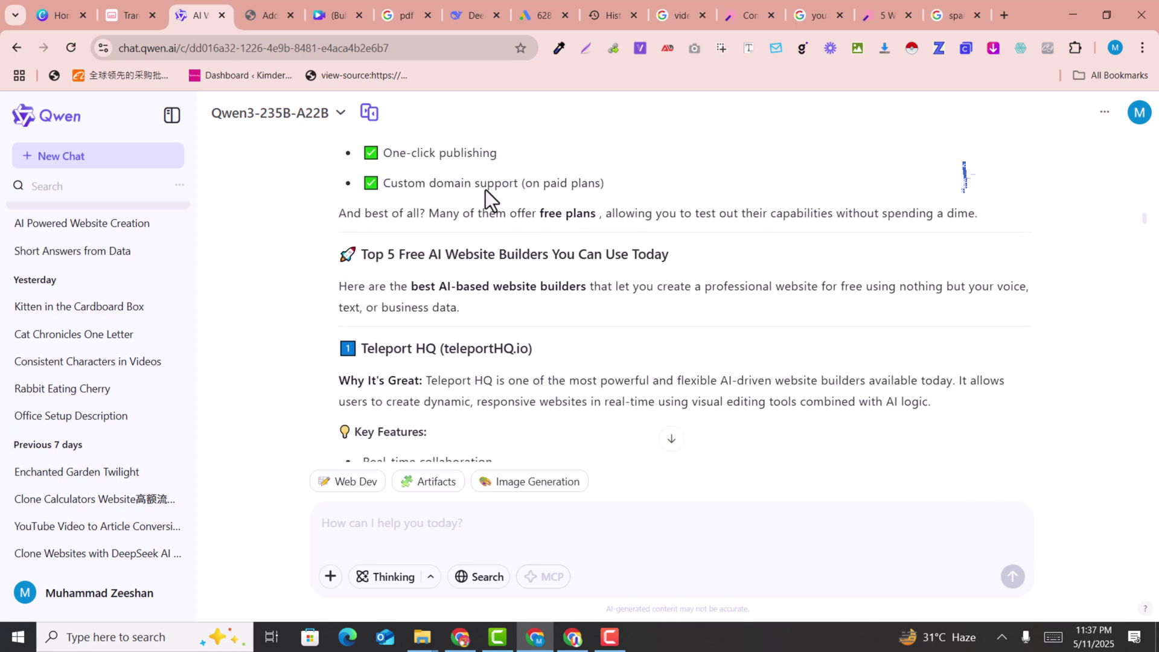
pyautogui.scroll(10, 445, 253)
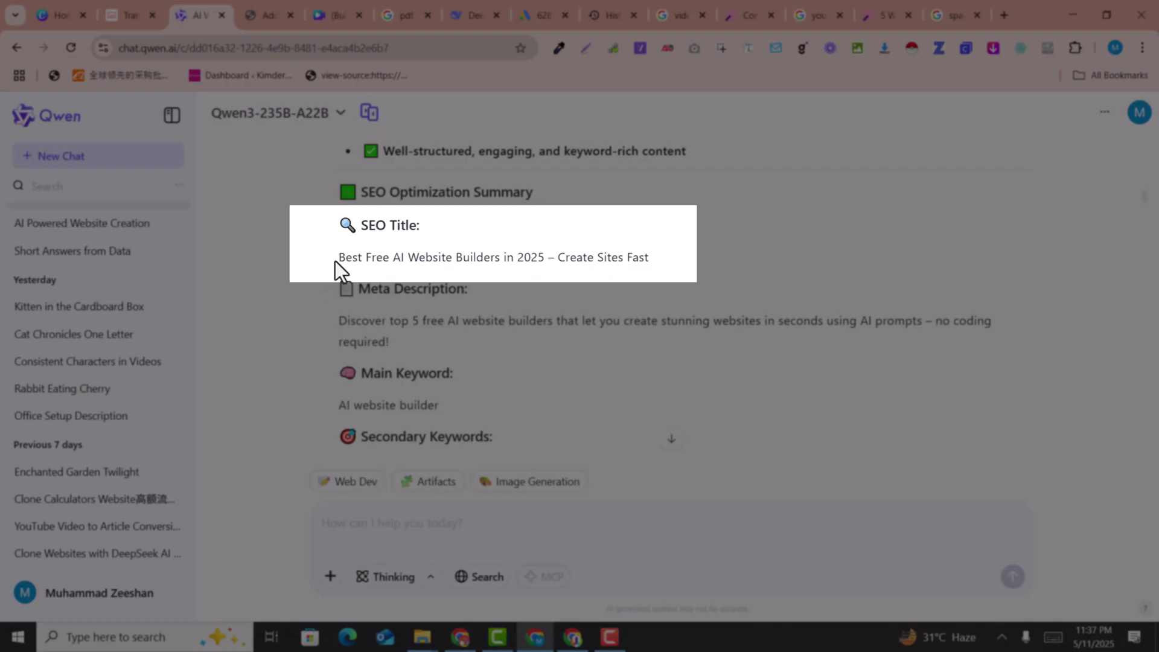
pyautogui.moveTo(337, 259); pyautogui.dragTo(676, 259)
pyautogui.hotkey('ctrl', 'c')
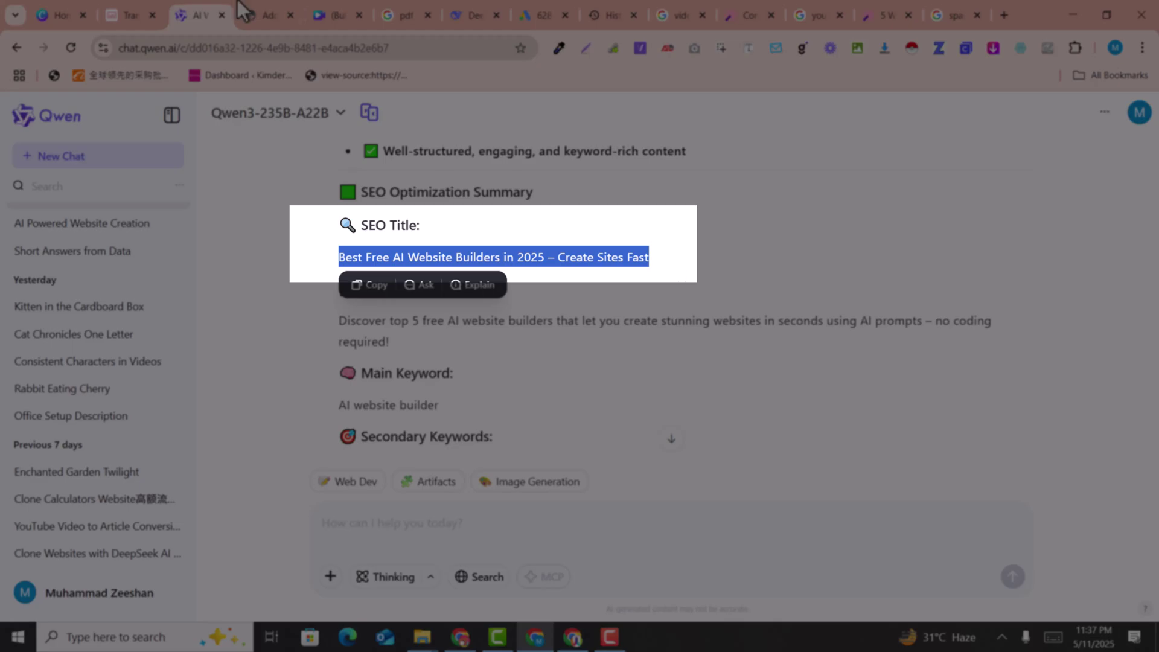
# Paste 'Best Free AI Website Builders In 2025 – Create Sites Fast' as the post title.
pyautogui.click(255, 5)
pyautogui.hotkey('ctrl', 'v')
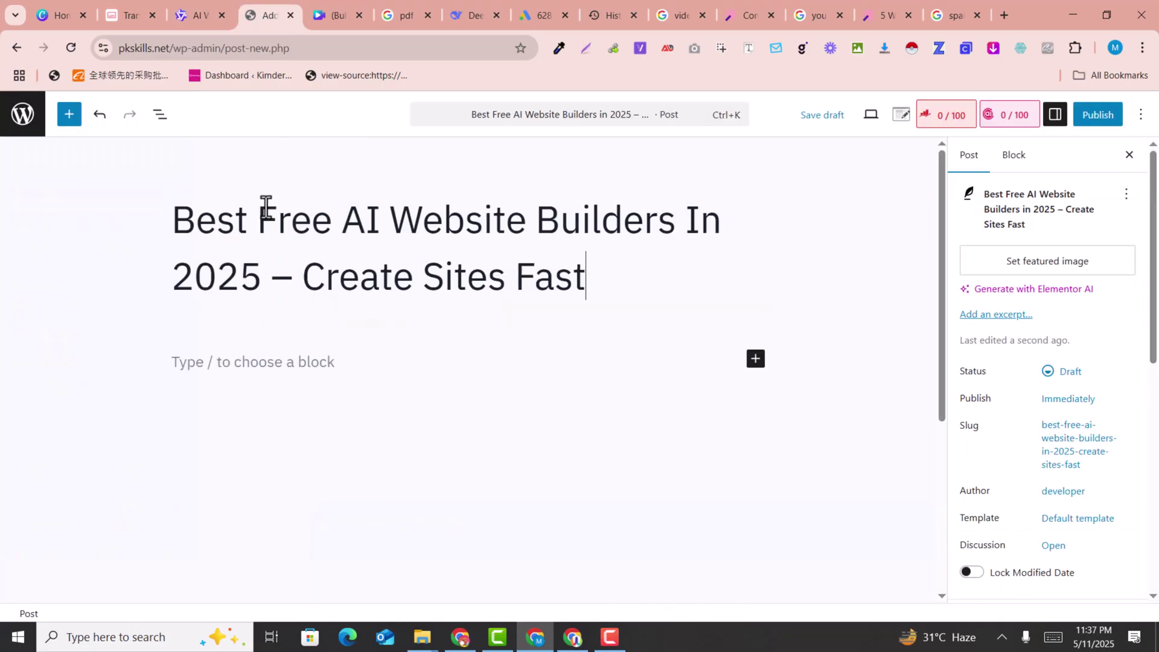
pyautogui.click(257, 366)
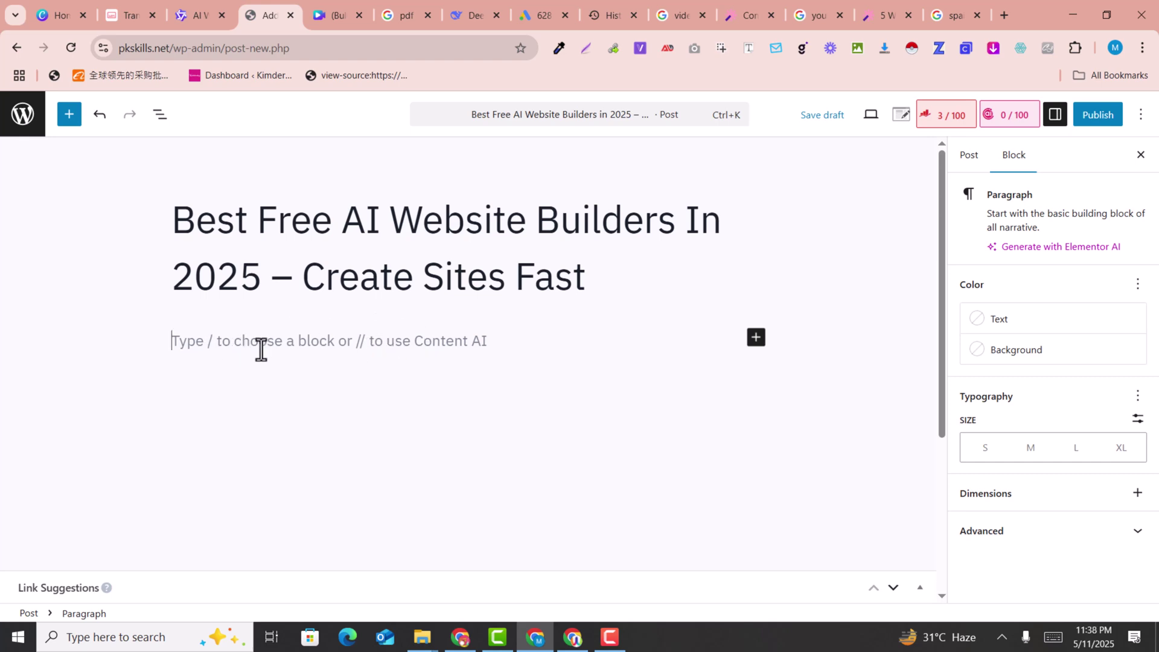
pyautogui.click(206, 1)
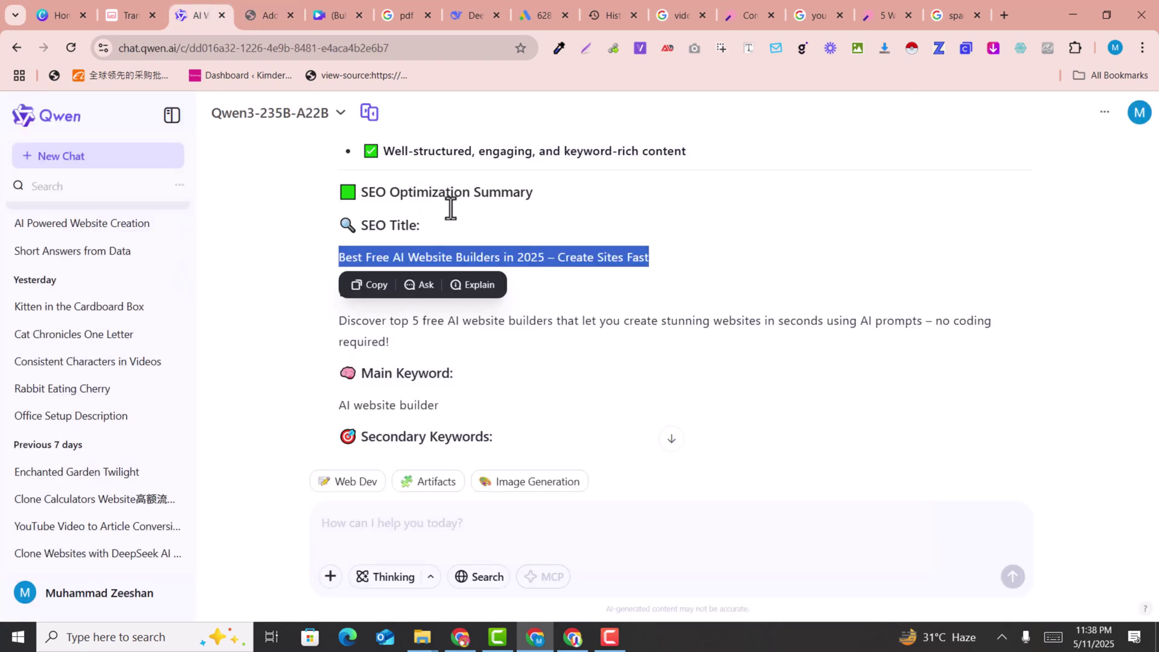
# Copy the article from 'In today's…' through the Top 5 Free AI Website Builders intro.
pyautogui.click(470, 383)
pyautogui.scroll(-6, 450, 382)
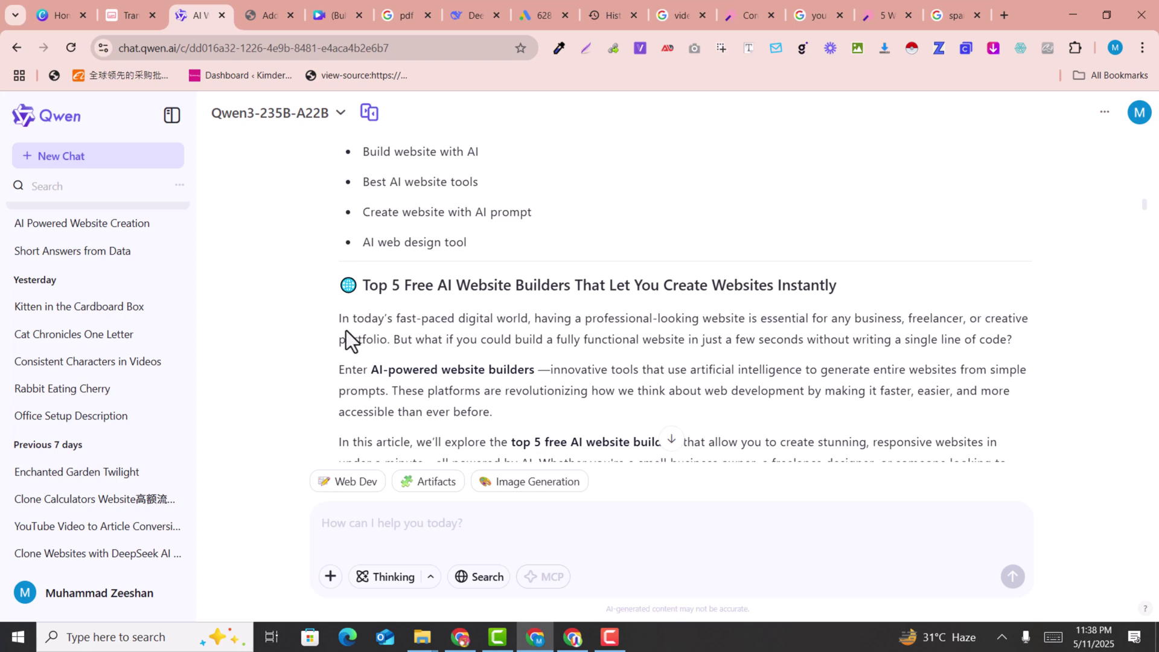
pyautogui.scroll(-4, 332, 302)
pyautogui.scroll(3, 332, 300)
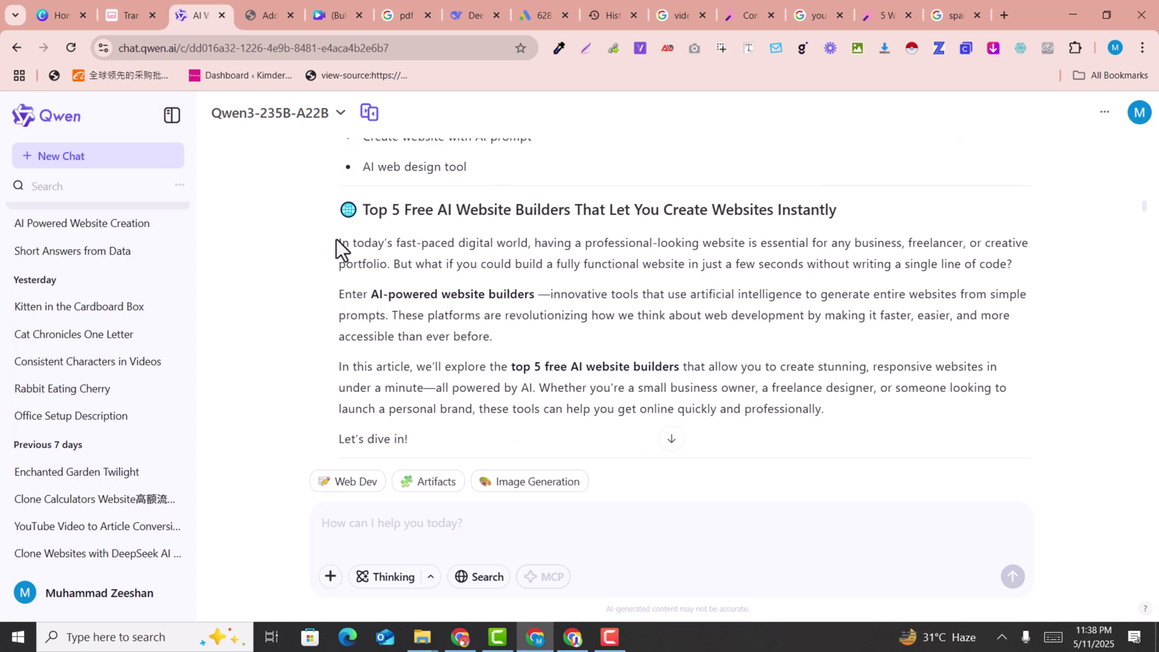
pyautogui.moveTo(336, 239); pyautogui.dragTo(960, 381)
pyautogui.scroll(-5, 694, 308)
pyautogui.scroll(-5, 698, 283)
pyautogui.scroll(-5, 758, 256)
pyautogui.scroll(-4, 760, 256)
pyautogui.scroll(6, 760, 255)
pyautogui.scroll(4, 764, 266)
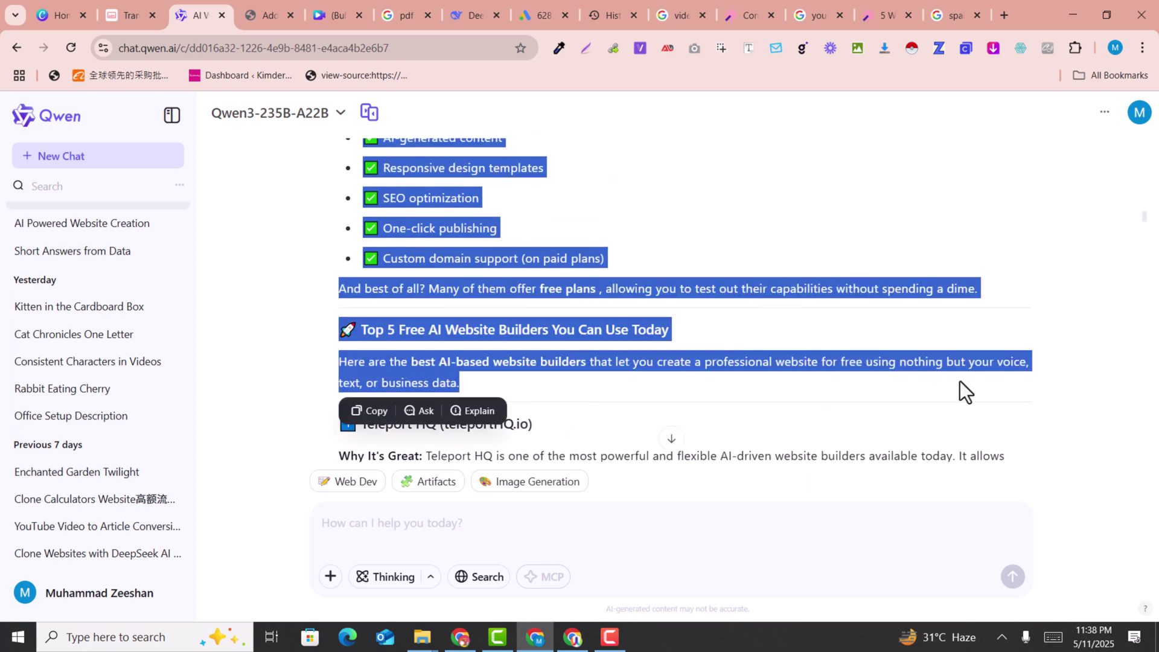
pyautogui.click(254, 3)
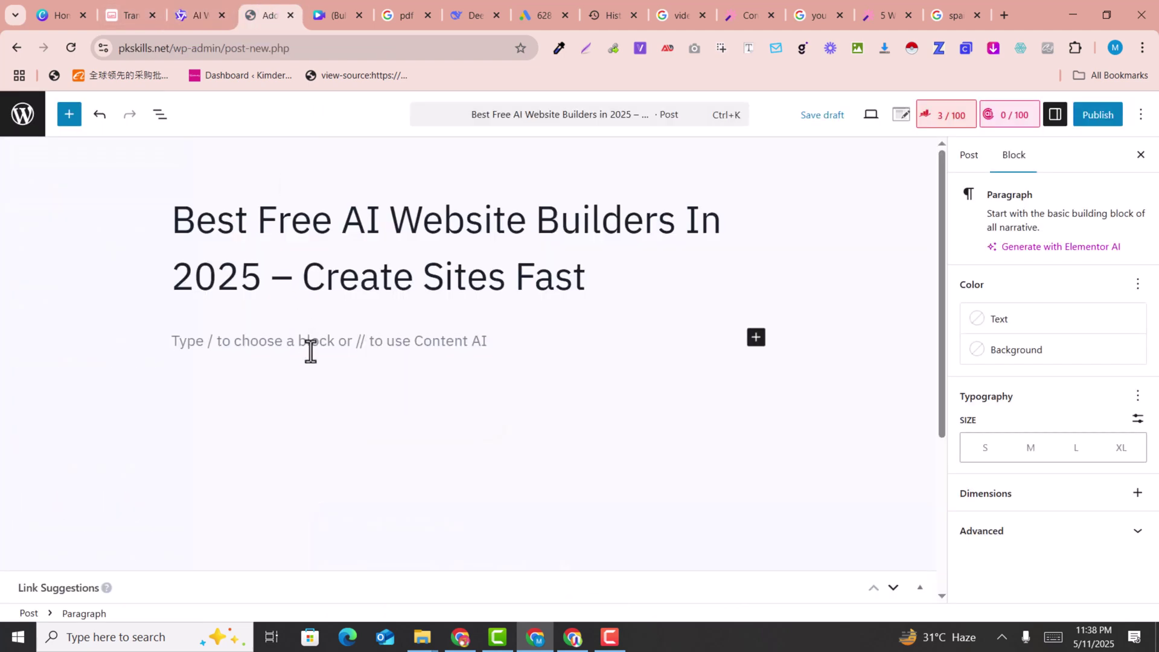
# Paste the copied article into the post body and review the pasted blocks up to Let's dive in!
pyautogui.hotkey('ctrl', 'v')
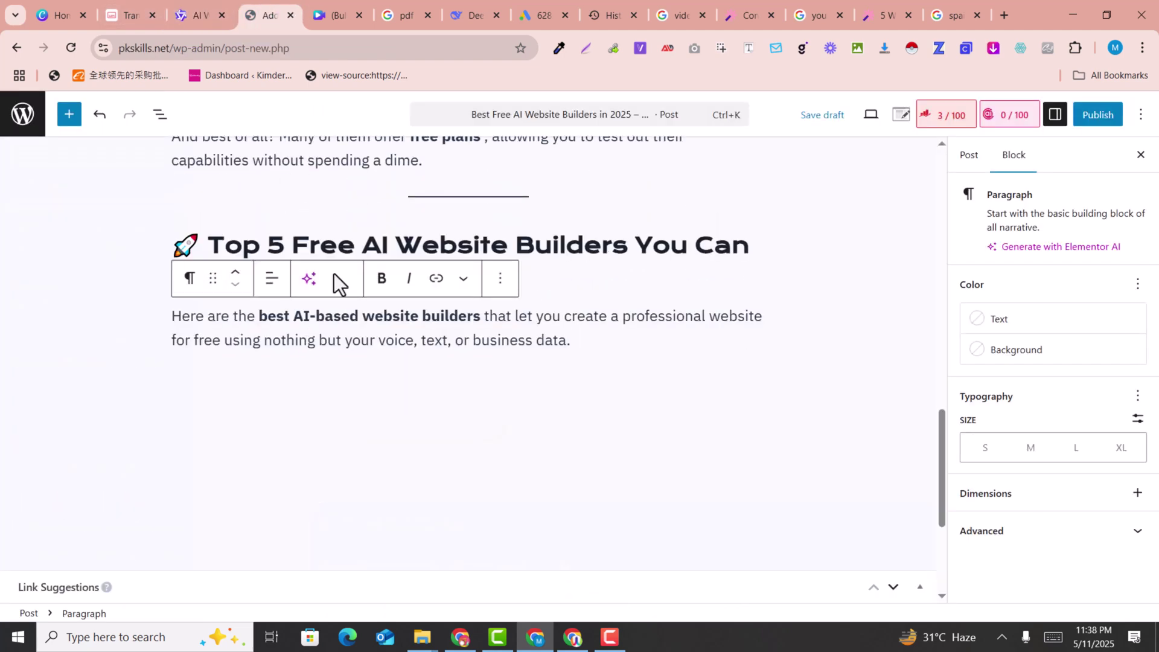
pyautogui.click(179, 318)
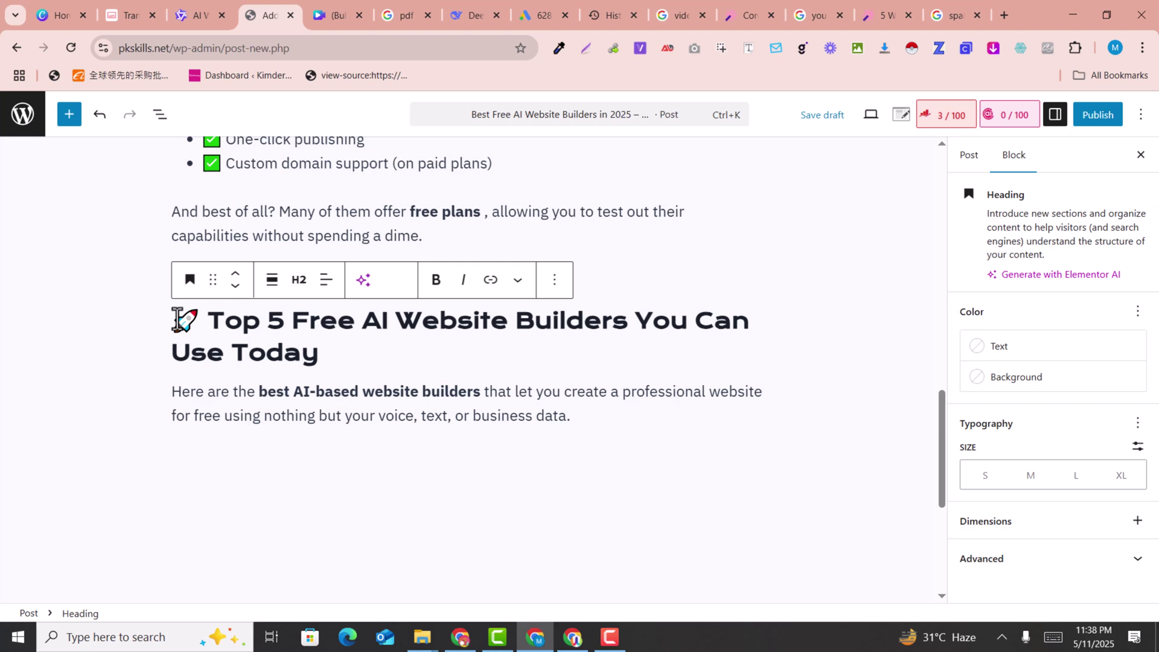
pyautogui.press('Up')
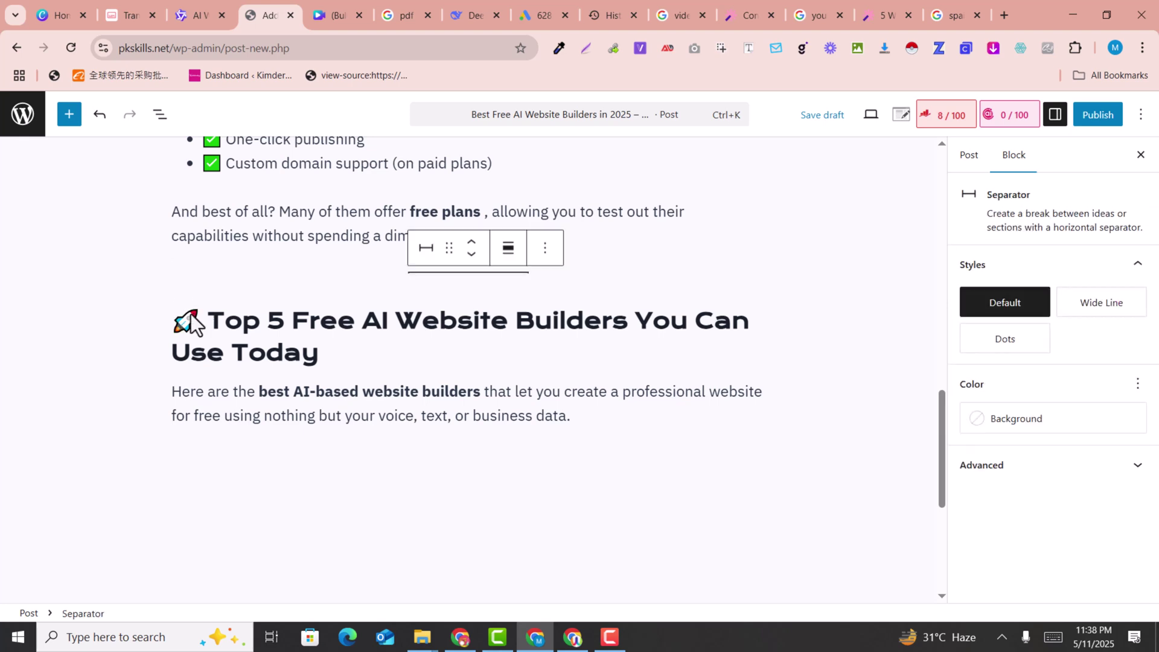
pyautogui.press('Up')
pyautogui.scroll(10, 388, 311)
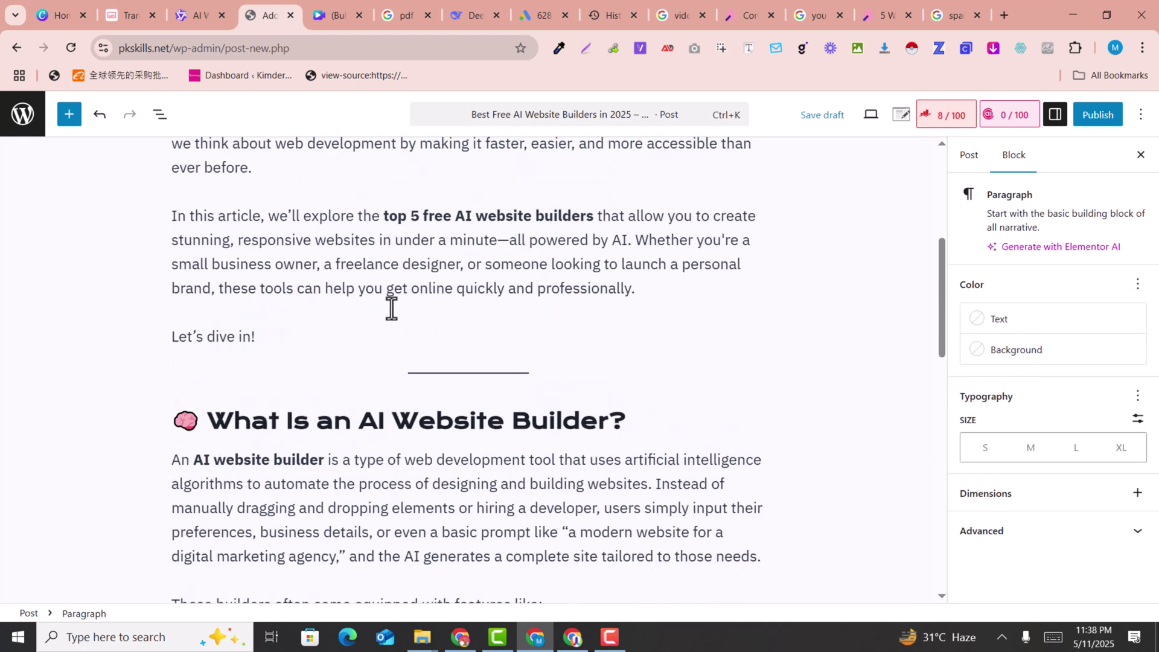
pyautogui.scroll(-3, 391, 309)
pyautogui.press('Up')
pyautogui.press('Up')
pyautogui.press('Up')
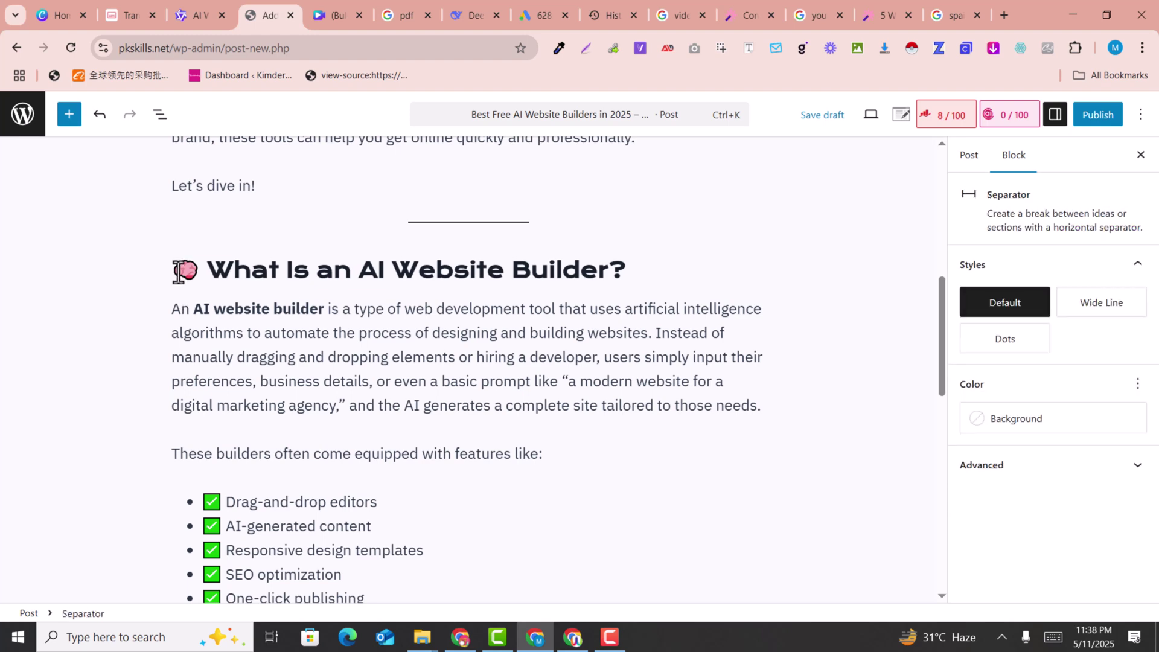
pyautogui.scroll(7, 199, 289)
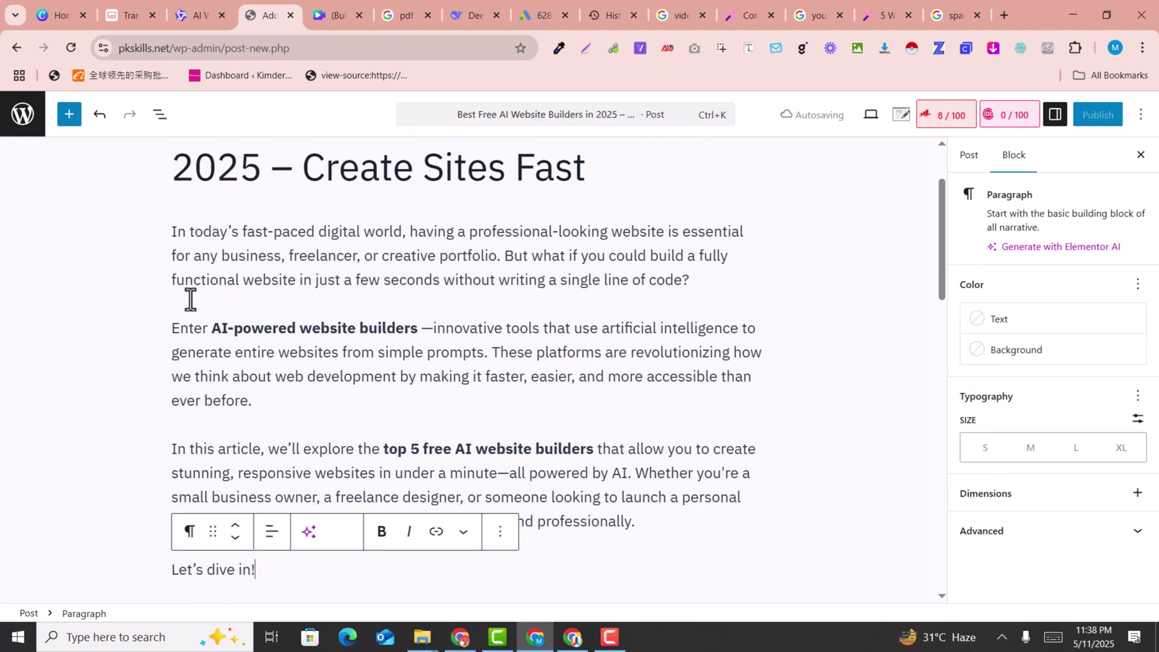
pyautogui.scroll(-3, 242, 288)
# Add an empty block after the intro paragraph ending in 'business data.'.
pyautogui.click(263, 286)
pyautogui.scroll(-5, 368, 307)
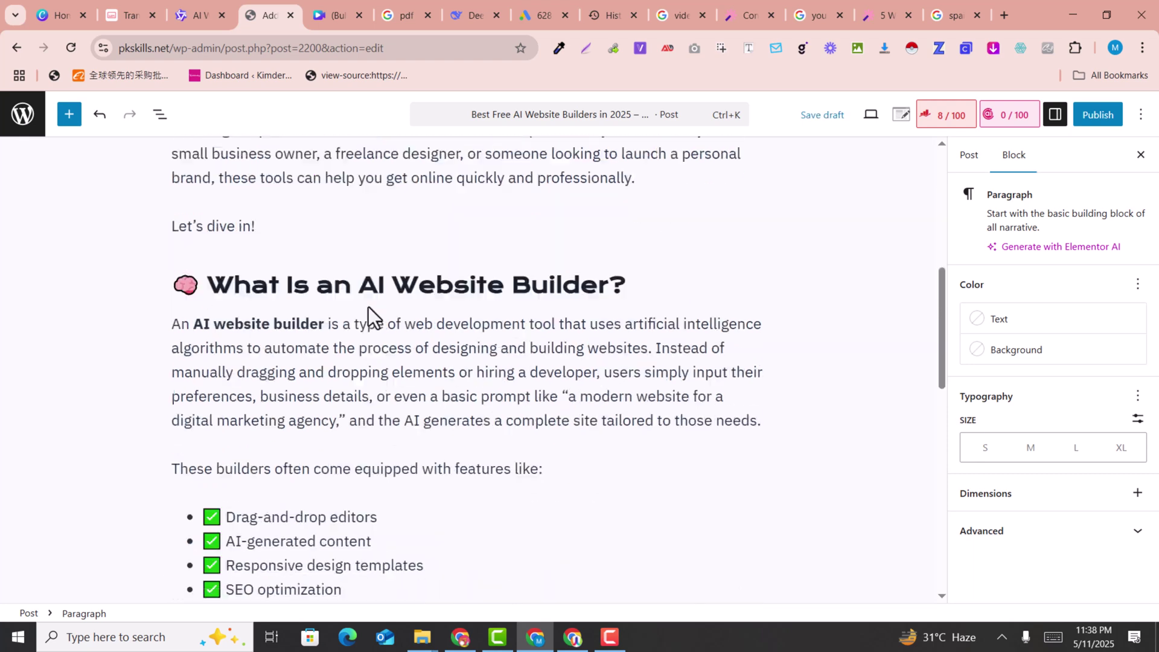
pyautogui.click(239, 286)
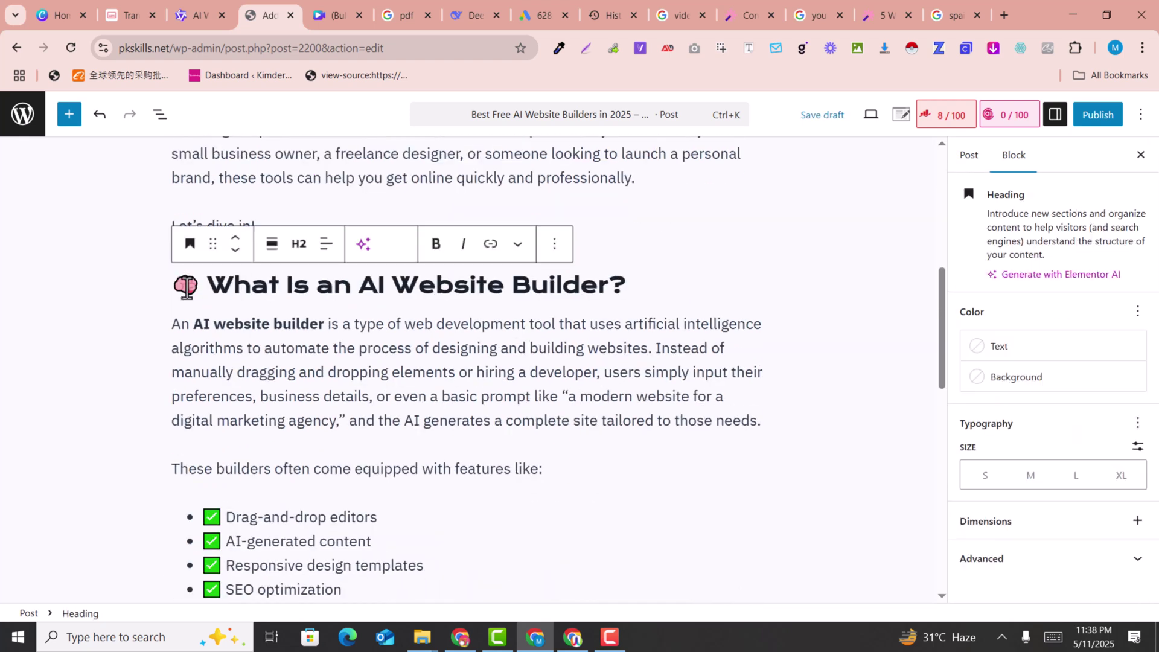
pyautogui.scroll(-9, 435, 336)
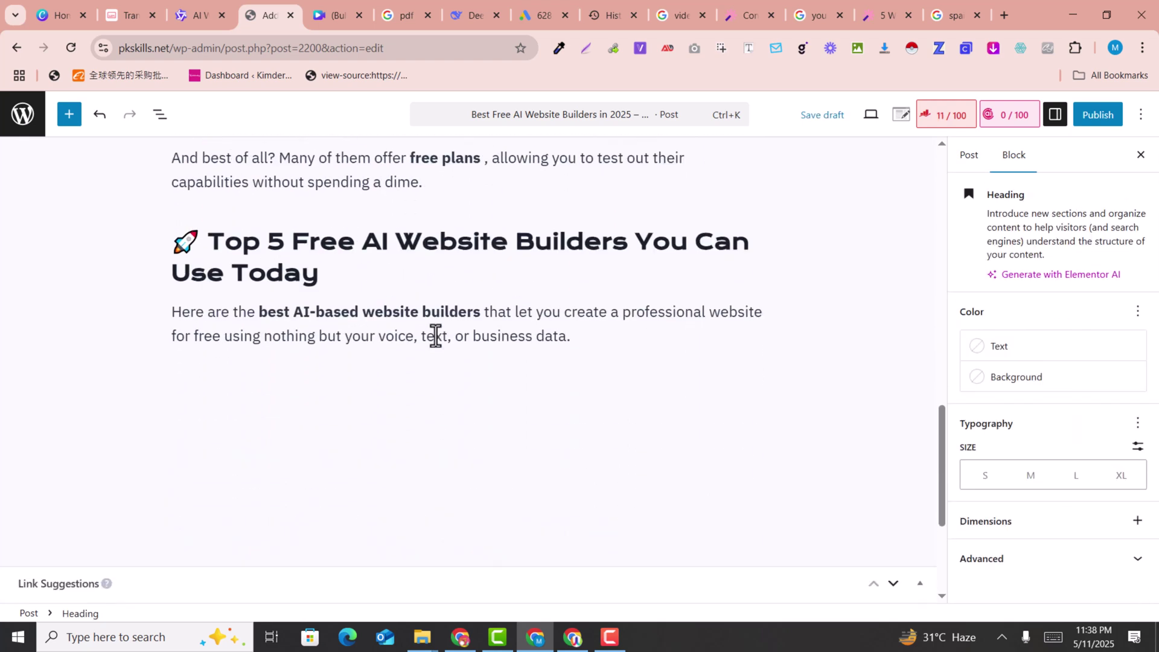
pyautogui.click(571, 345)
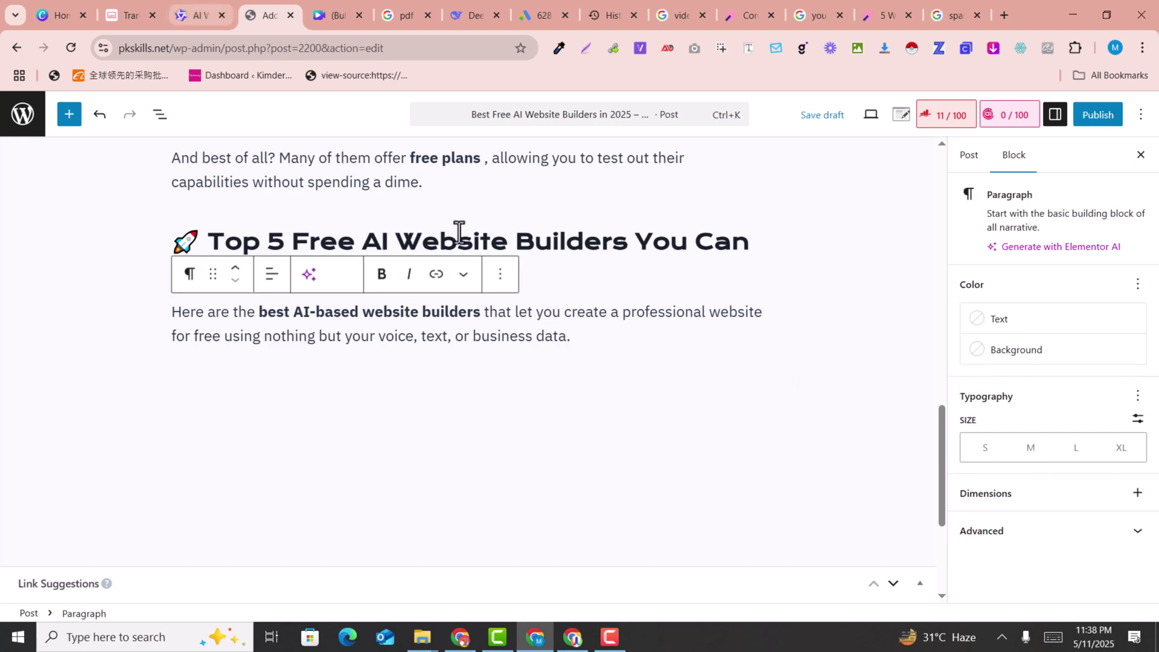
pyautogui.press('Return')
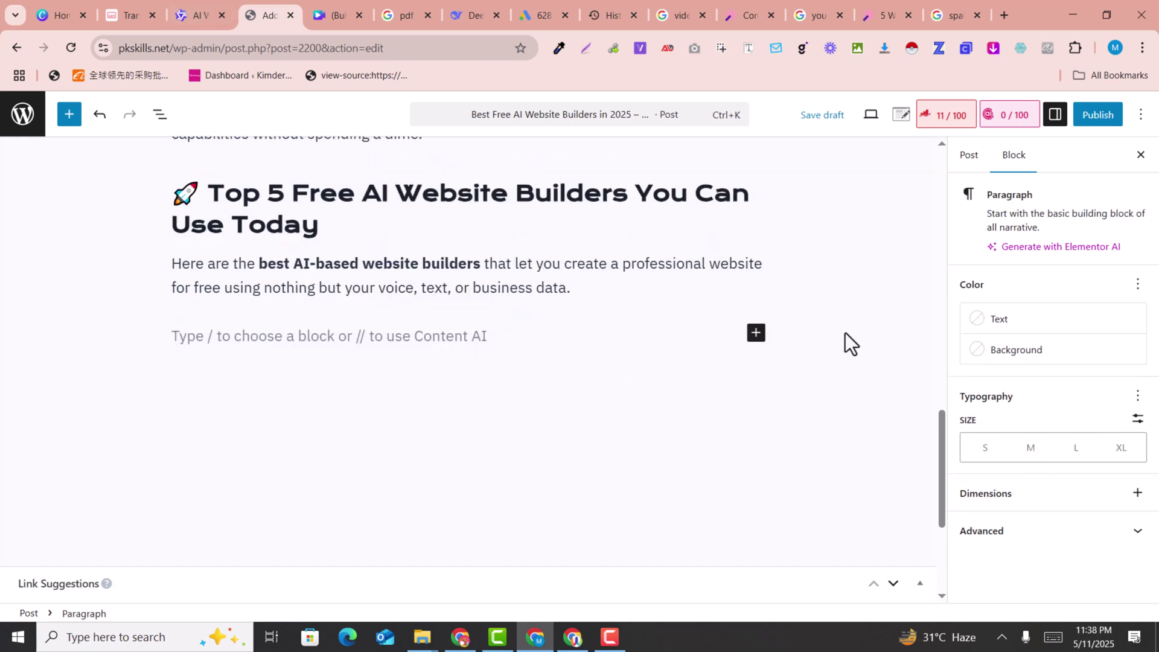
pyautogui.click(197, 3)
# Select the Teleport HQ section text in Qwen down to its image prompt.
pyautogui.scroll(-3, 619, 362)
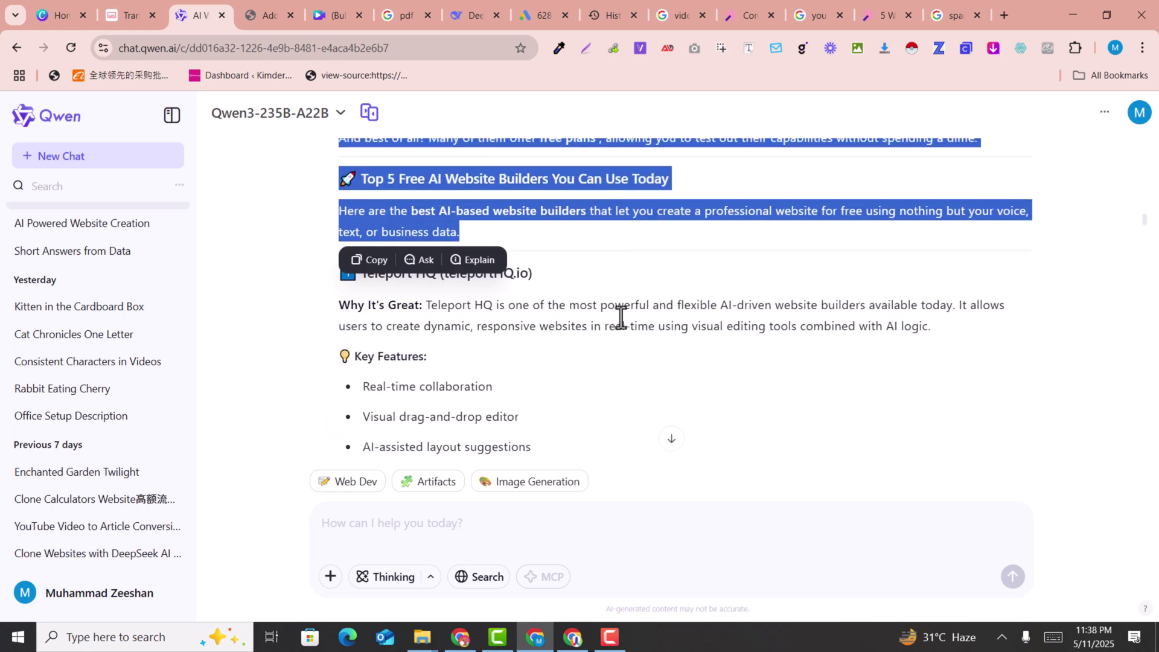
pyautogui.click(259, 263)
pyautogui.moveTo(339, 270); pyautogui.dragTo(589, 220)
pyautogui.scroll(-6, 606, 315)
pyautogui.scroll(6, 580, 287)
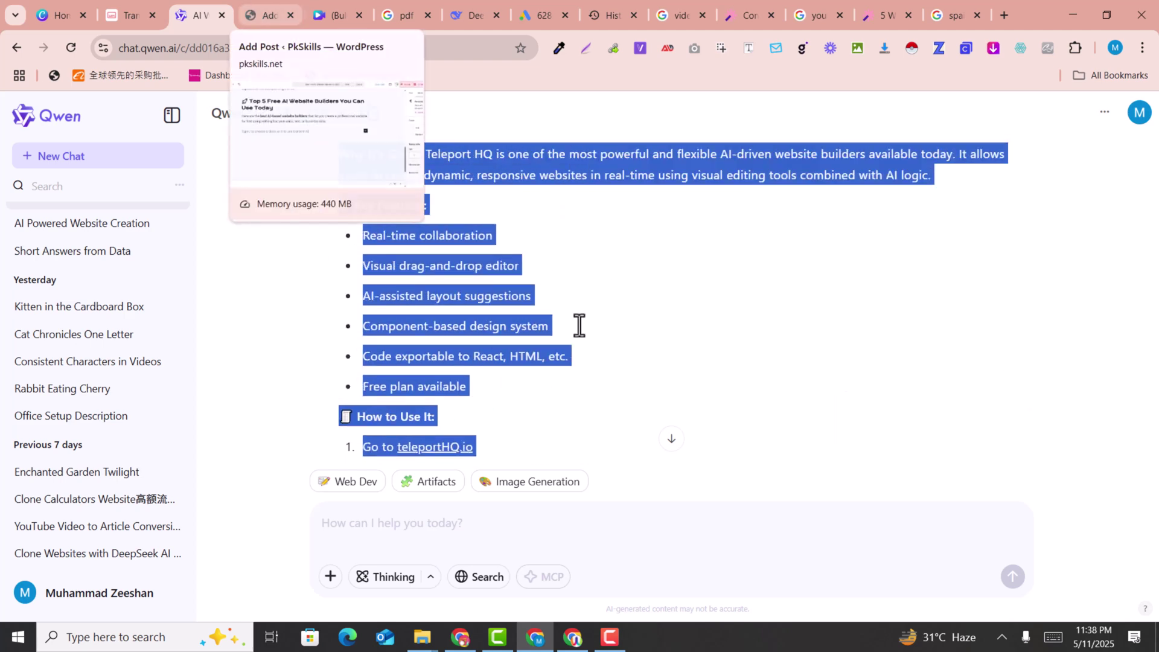
pyautogui.scroll(4, 625, 365)
pyautogui.scroll(-9, 624, 365)
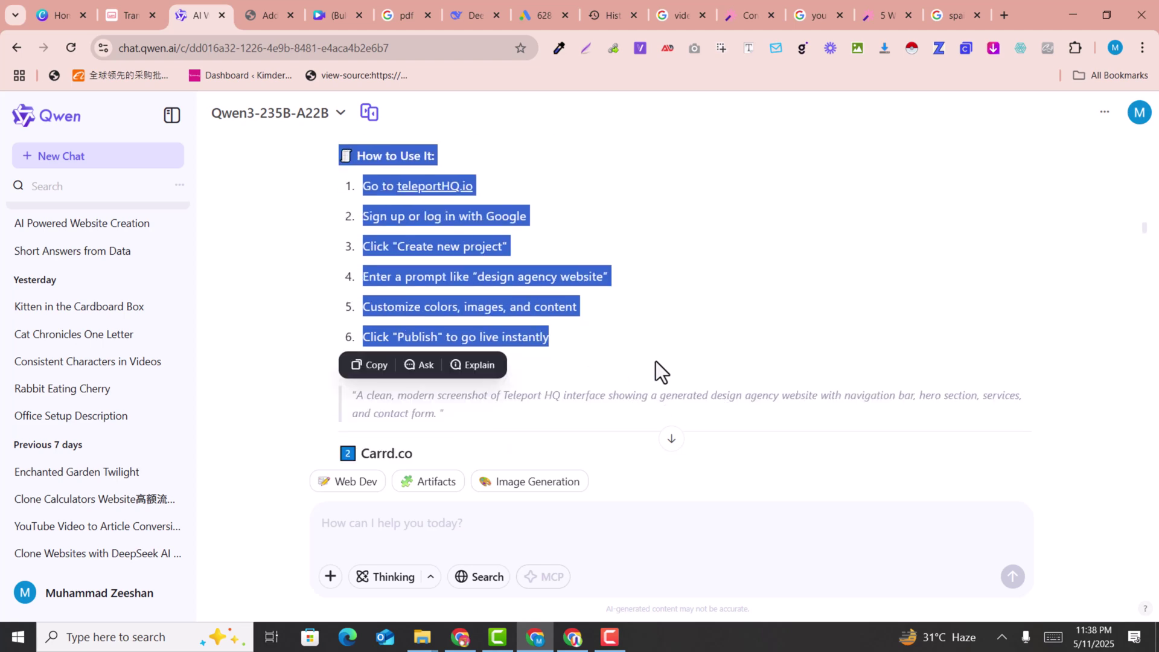
# Select the entire Teleport HQ image-prompt quote.
pyautogui.moveTo(435, 373); pyautogui.dragTo(366, 359)
pyautogui.scroll(9, 531, 326)
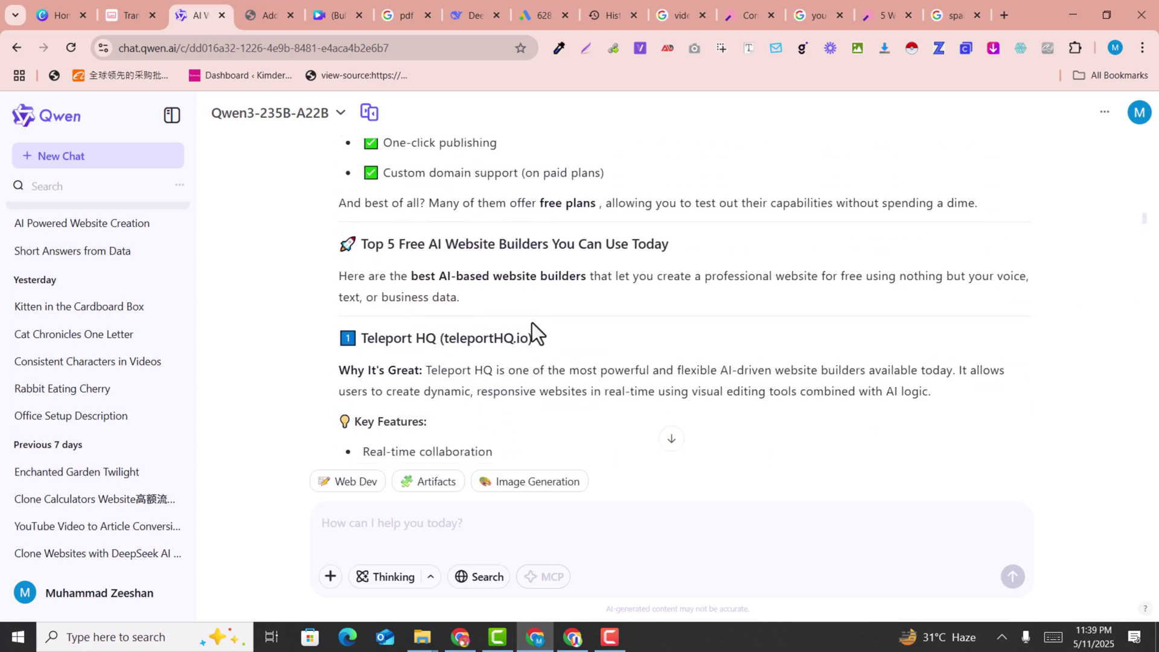
pyautogui.scroll(-4, 531, 322)
pyautogui.scroll(-5, 378, 288)
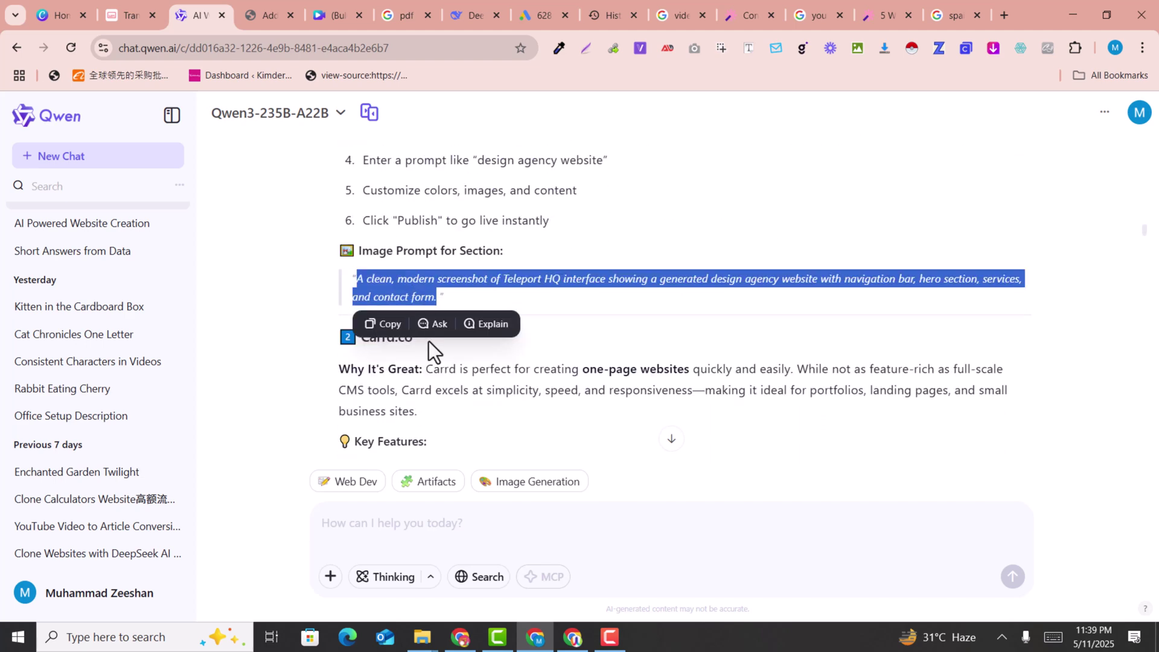
pyautogui.click(427, 294)
pyautogui.moveTo(427, 299); pyautogui.dragTo(357, 286)
pyautogui.hotkey('ctrl', 'c')
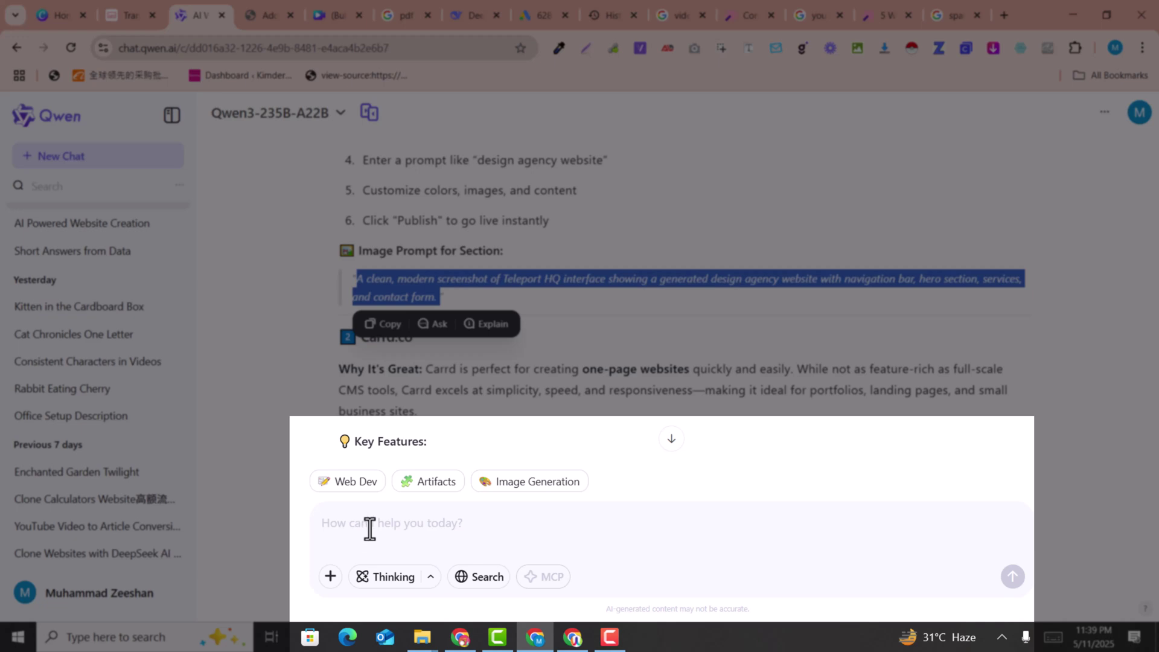
# Generate a Teleport HQ website mockup image in Qwen's Image Generation mode from the pasted prompt.
pyautogui.click(370, 529)
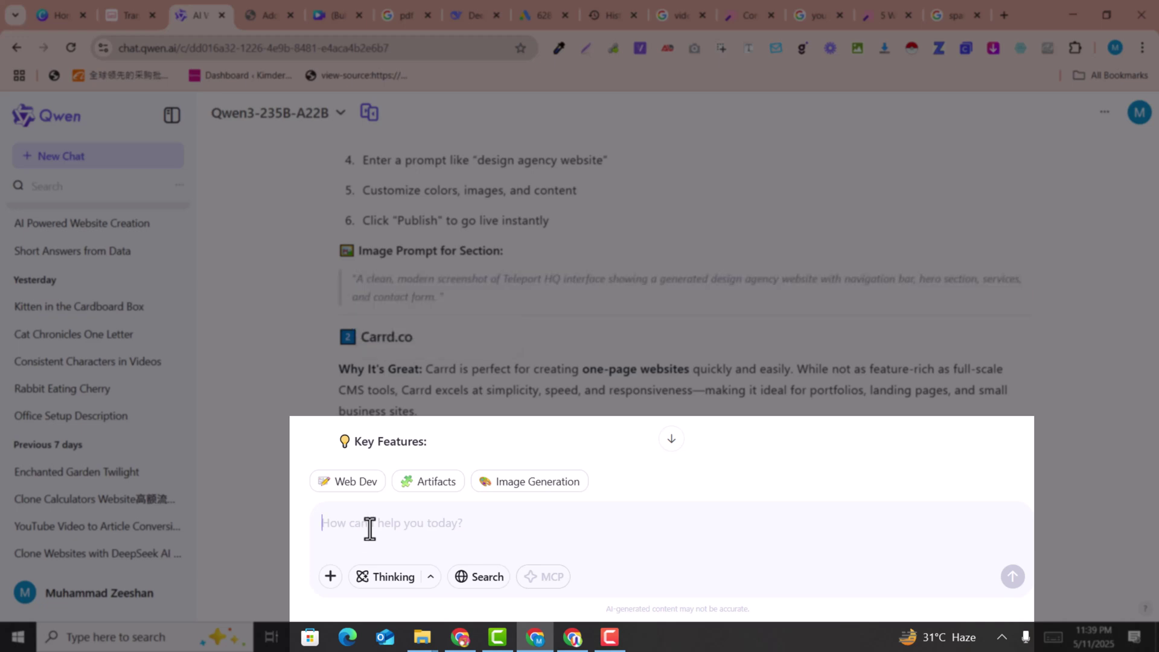
pyautogui.click(537, 482)
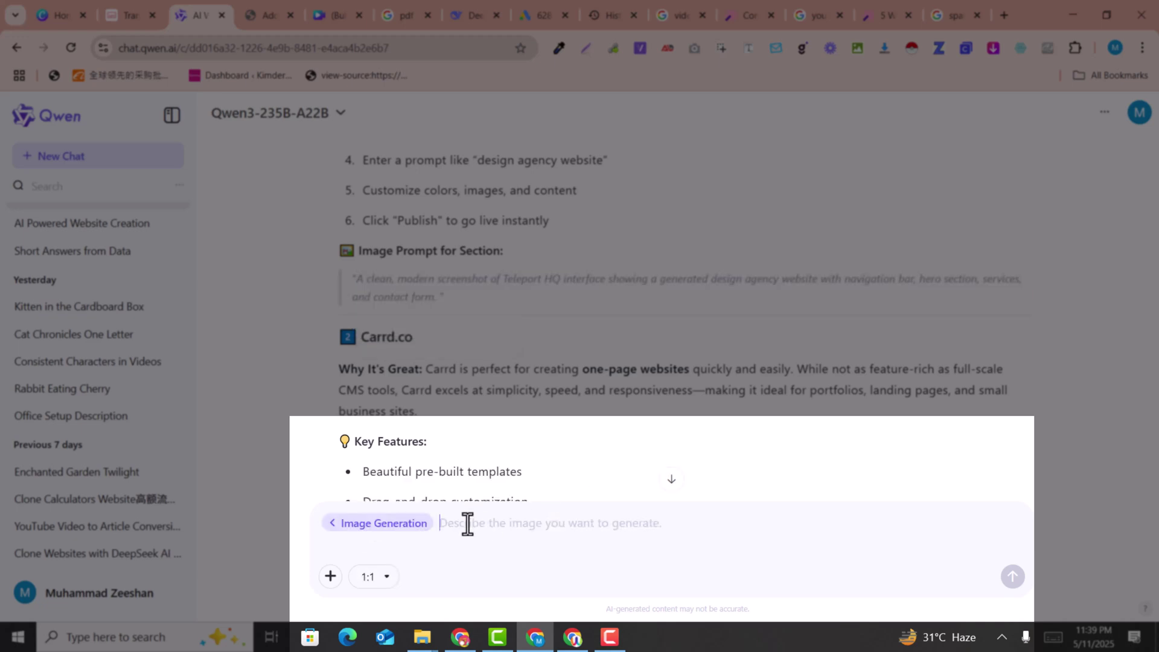
pyautogui.hotkey('ctrl', 'v')
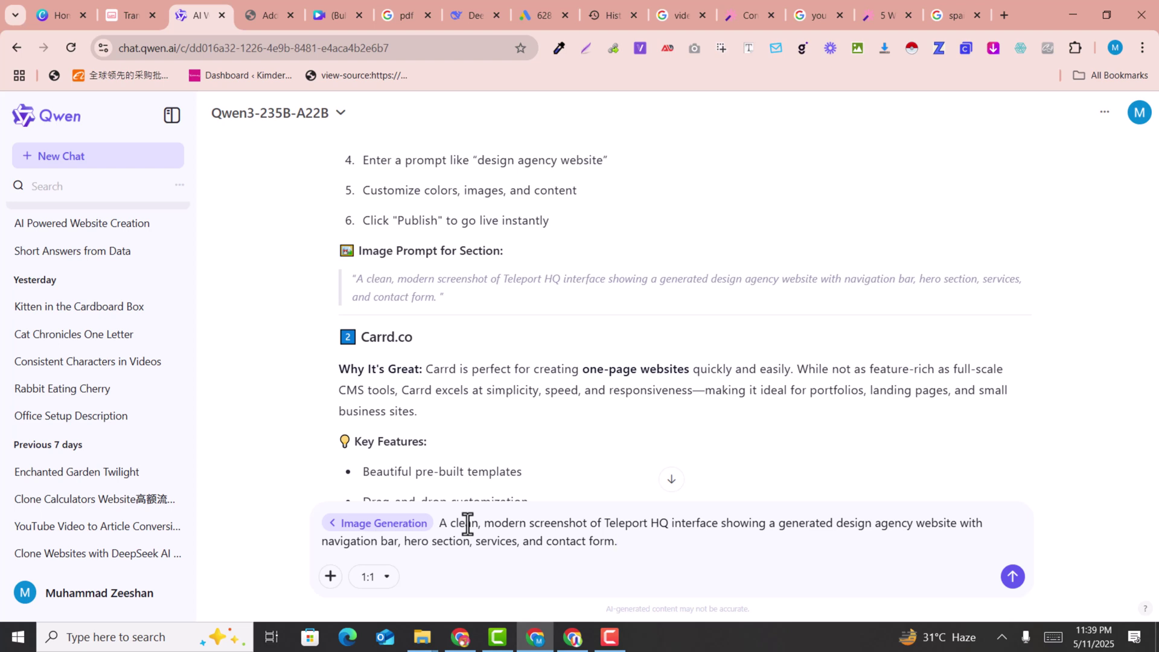
pyautogui.press('Return')
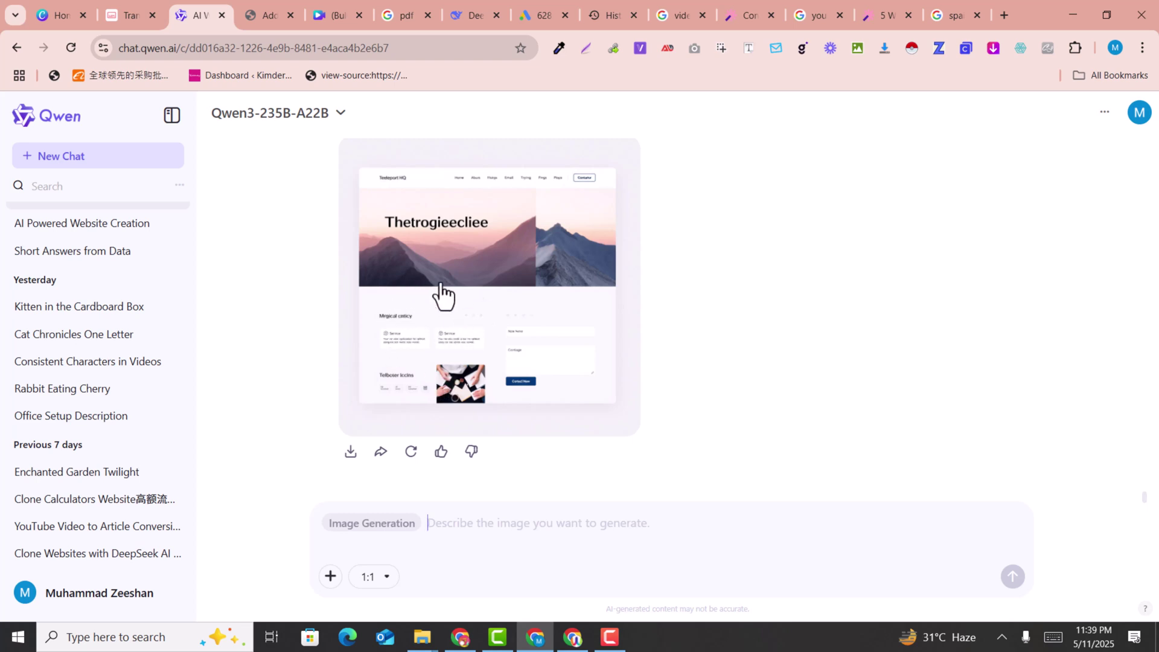
pyautogui.scroll(3, 444, 346)
pyautogui.scroll(-3, 444, 347)
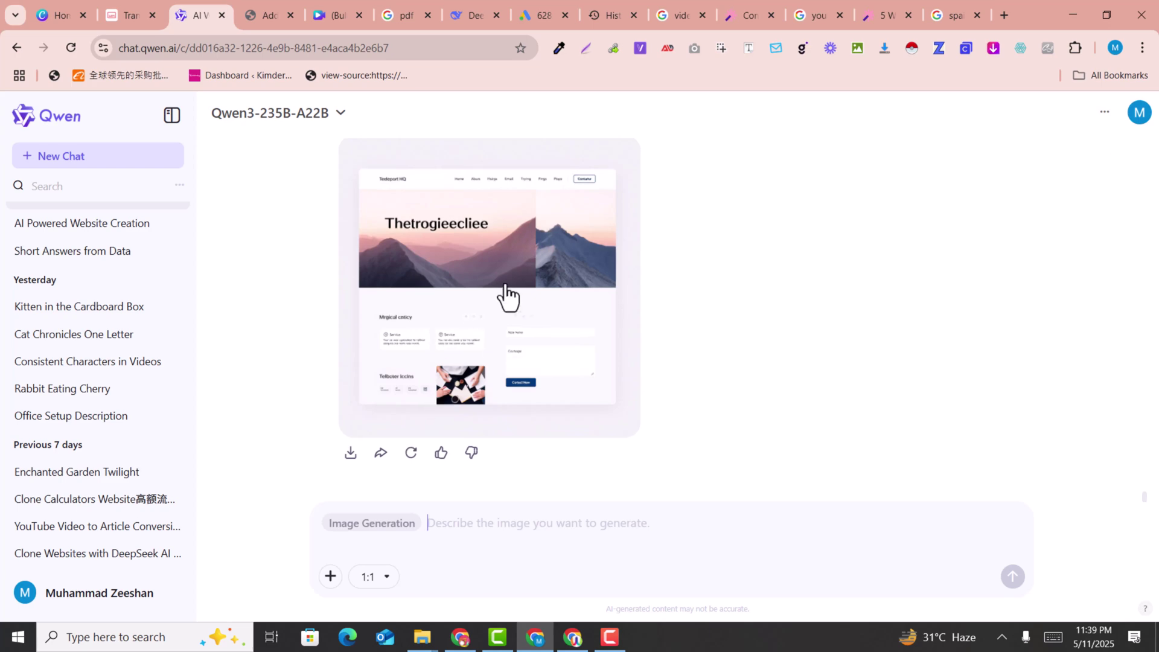
pyautogui.scroll(5, 506, 297)
pyautogui.scroll(-4, 506, 293)
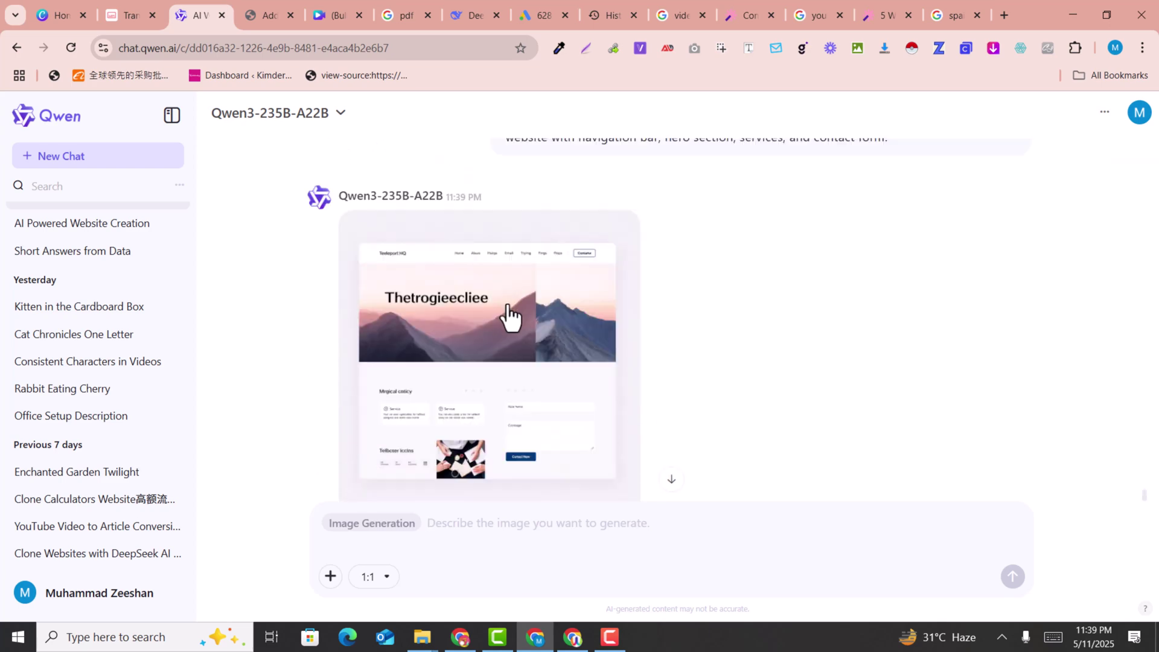
# Insert a Heading block below the Top 5 intro paragraph in WordPress.
pyautogui.click(261, 11)
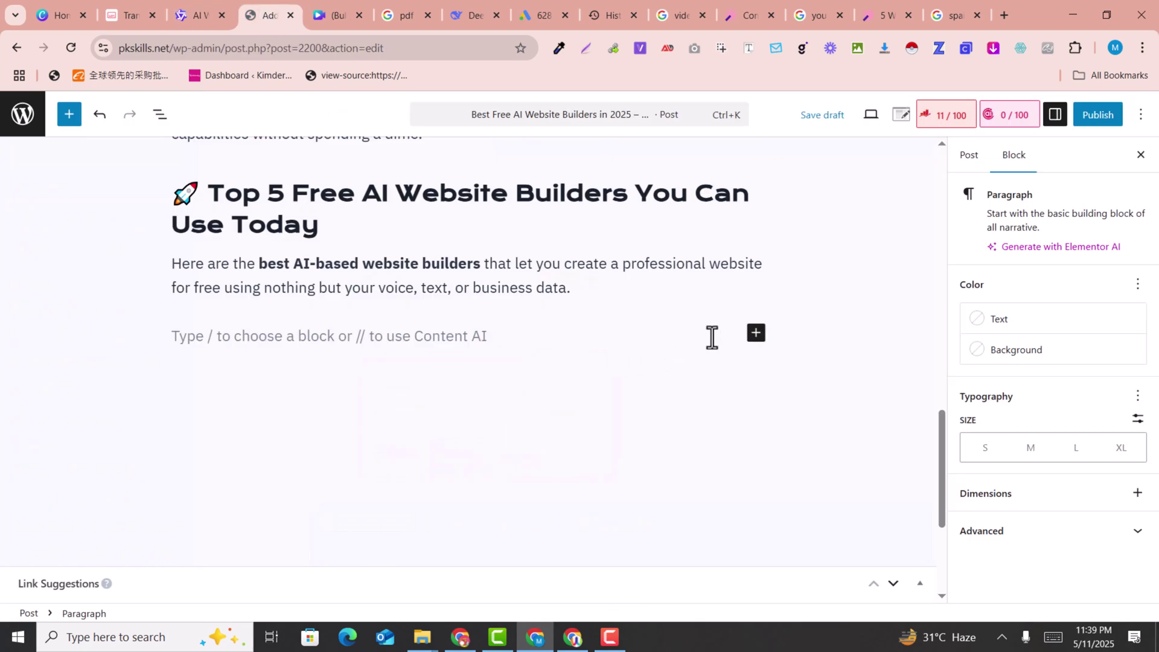
pyautogui.click(755, 334)
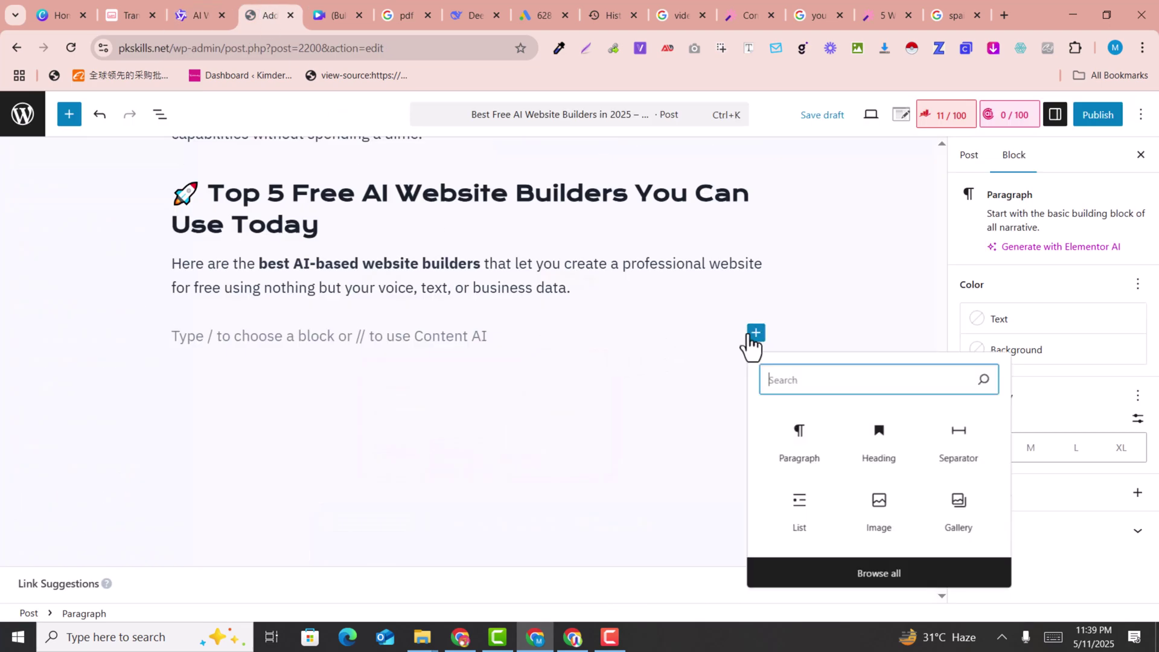
pyautogui.click(885, 474)
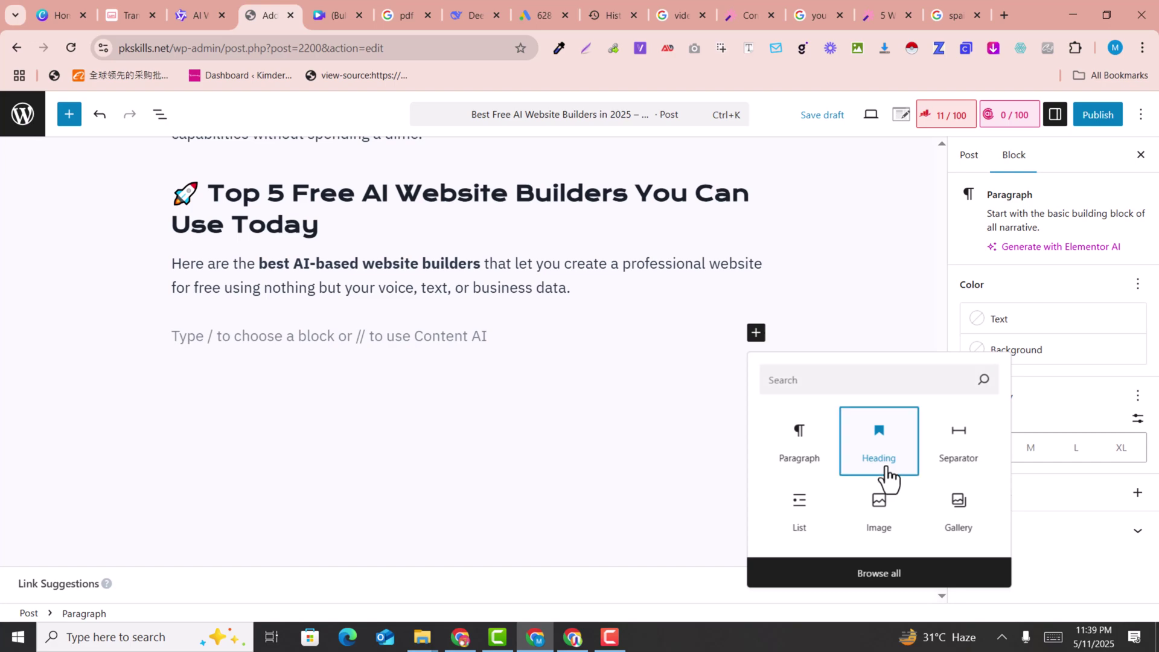
# Select the Teleport HQ (teleportHQ.io) heading text in the Qwen response.
pyautogui.click(195, 2)
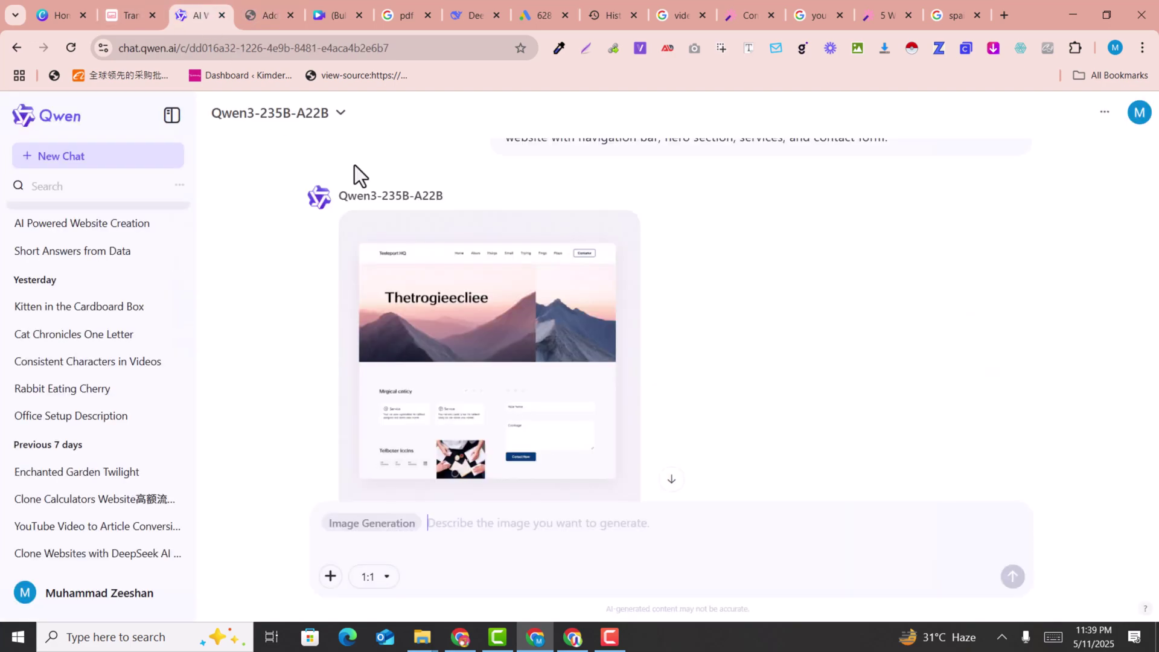
pyautogui.scroll(-20, 535, 242)
pyautogui.scroll(15, 535, 242)
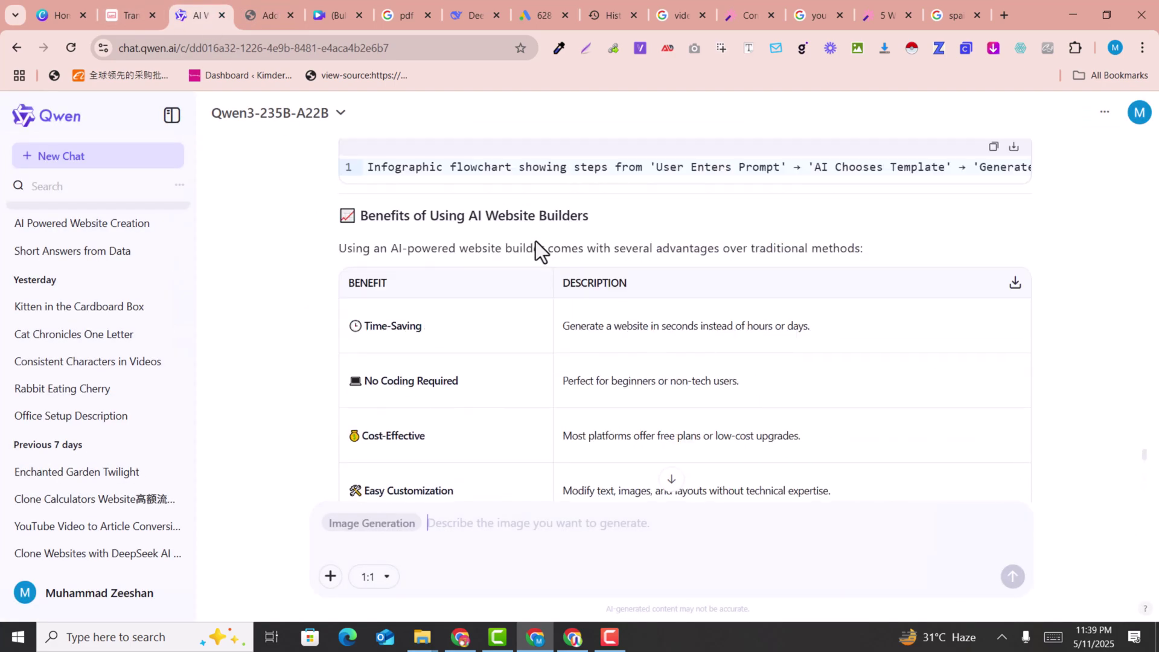
pyautogui.scroll(1, 535, 246)
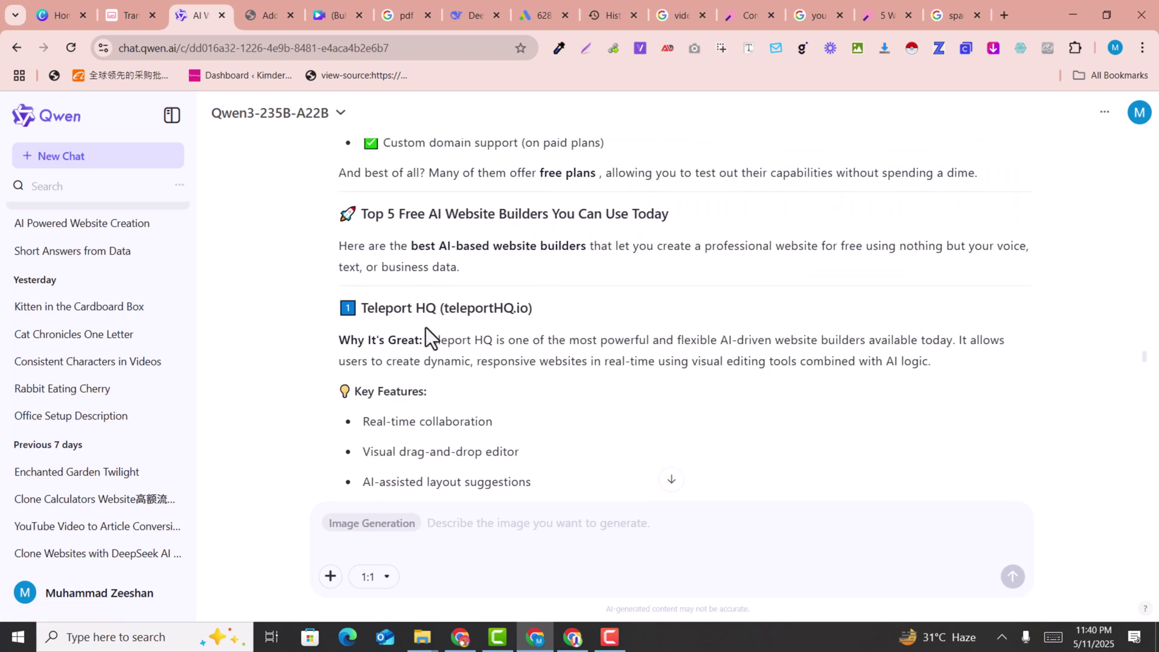
pyautogui.moveTo(341, 309); pyautogui.dragTo(557, 308)
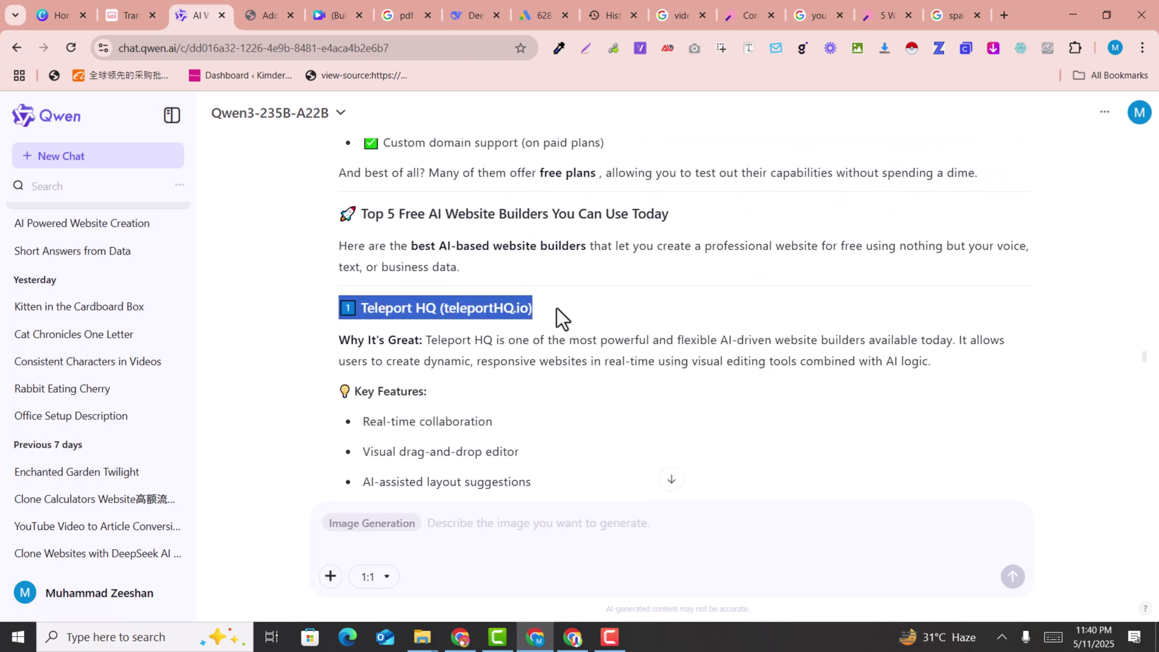
# Paste '1️⃣ Teleport HQ (teleportHQ.io)' into the heading and start a new block below it.
pyautogui.click(269, 2)
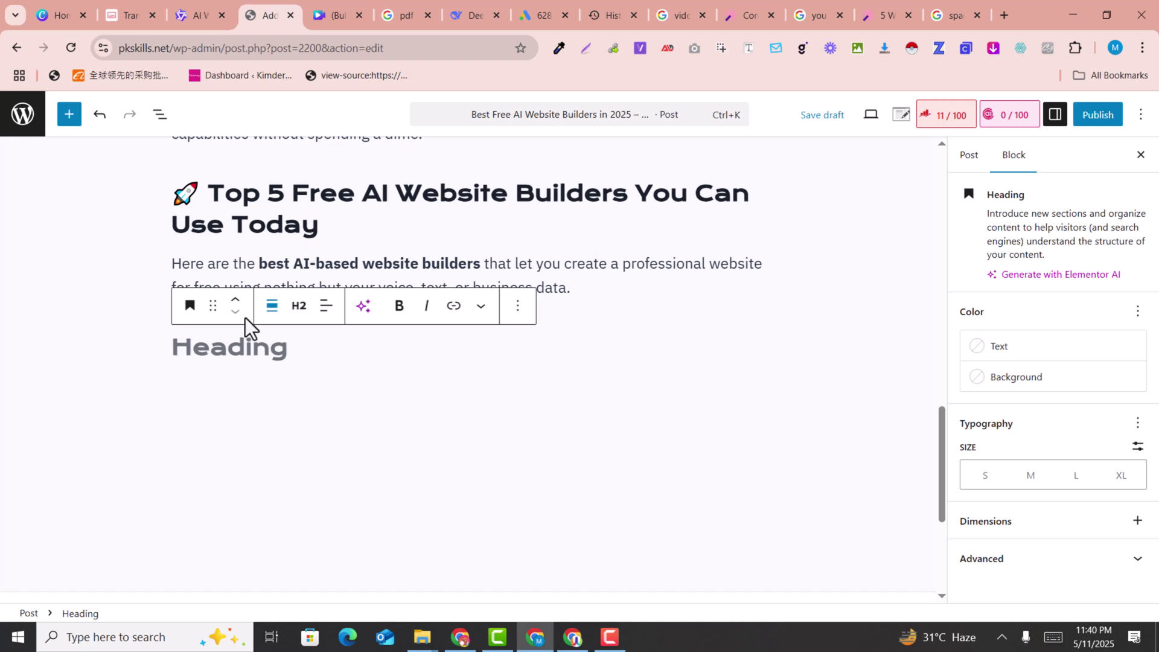
pyautogui.click(223, 347)
pyautogui.write('1️⃣ Teleport HQ (teleportHQ.io)')
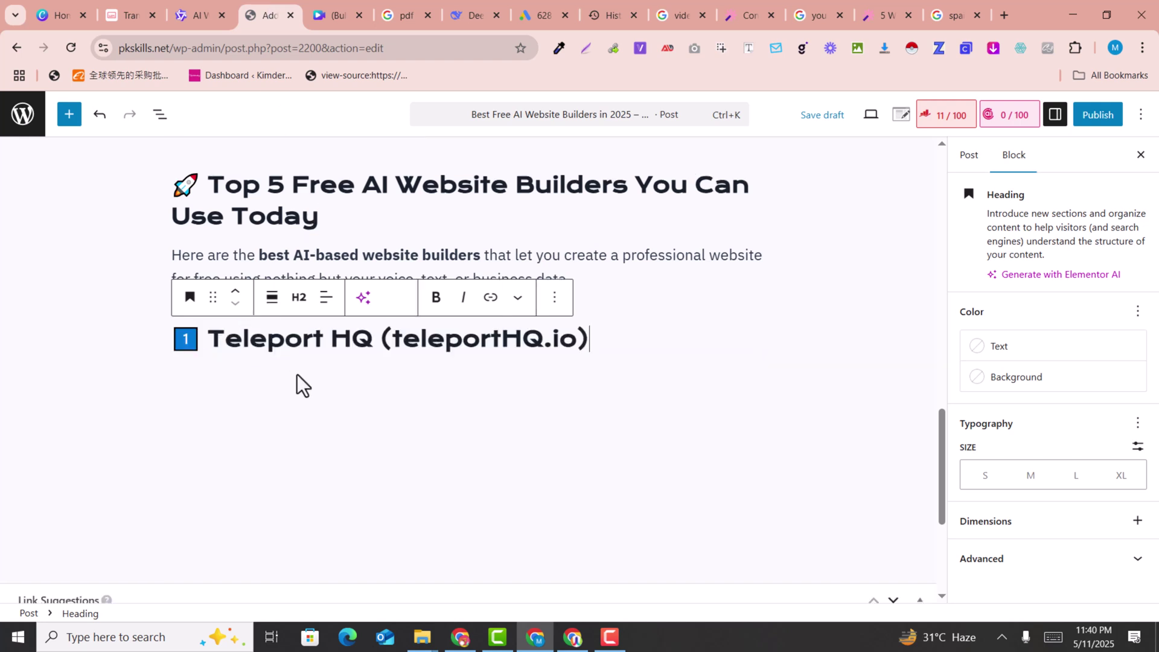
pyautogui.press('Return')
pyautogui.click(757, 333)
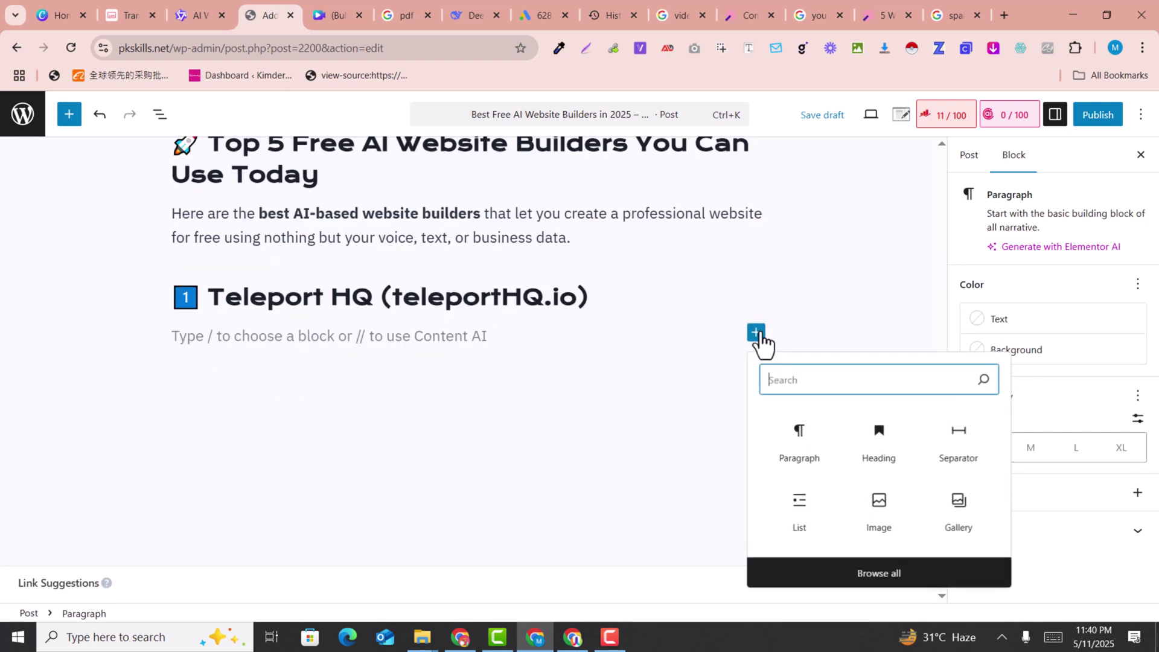
# Upload teleporthq.webp into a new Image block below the Teleport HQ heading.
pyautogui.click(881, 518)
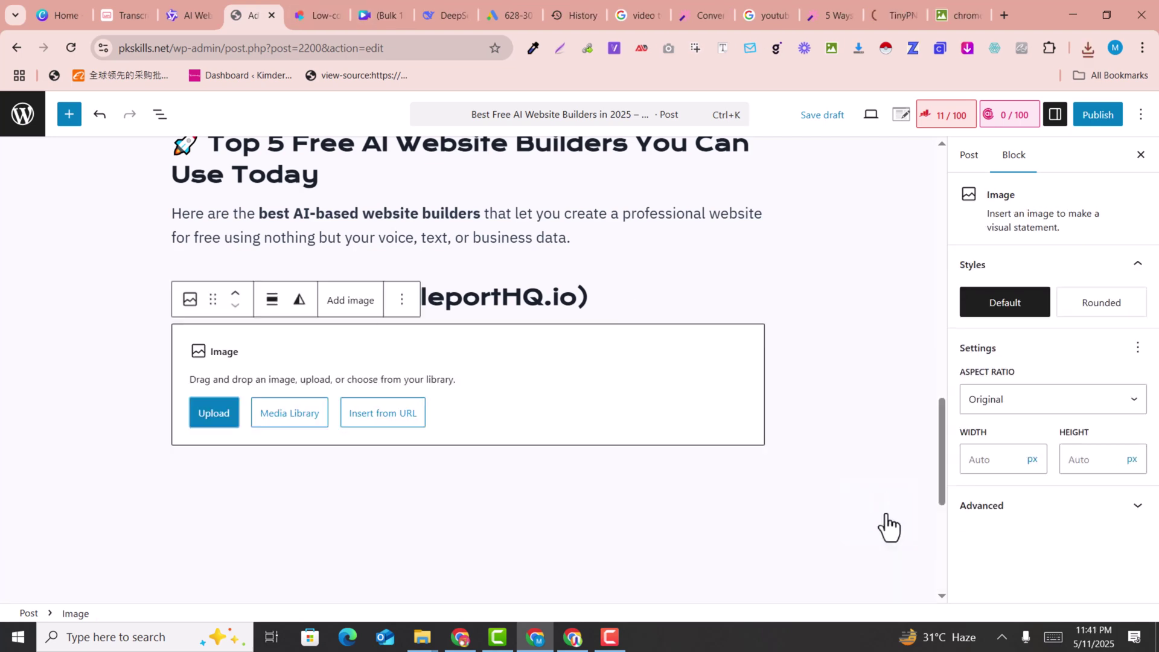
pyautogui.click(194, 422)
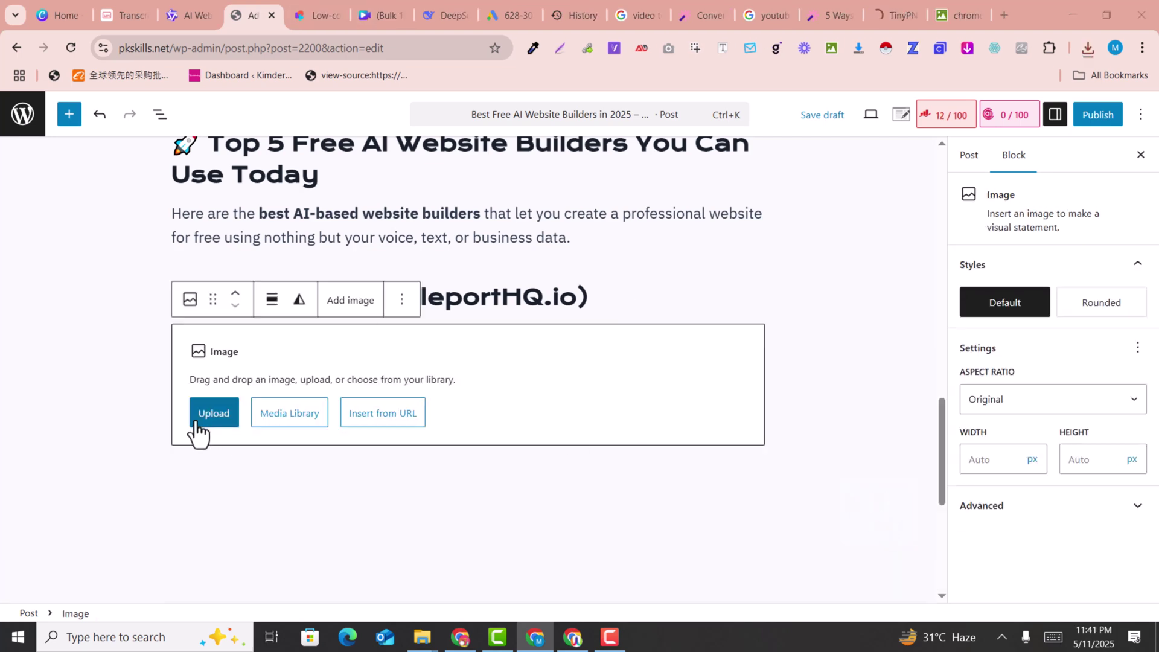
pyautogui.click(155, 133)
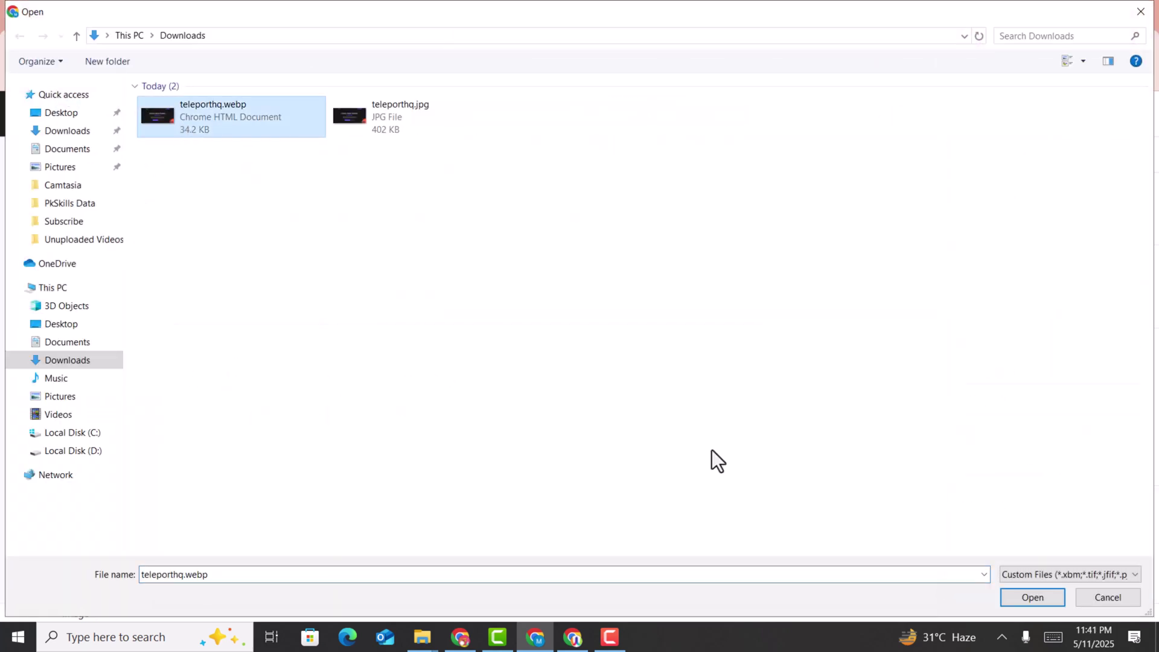
pyautogui.click(1011, 597)
pyautogui.scroll(-2, 489, 320)
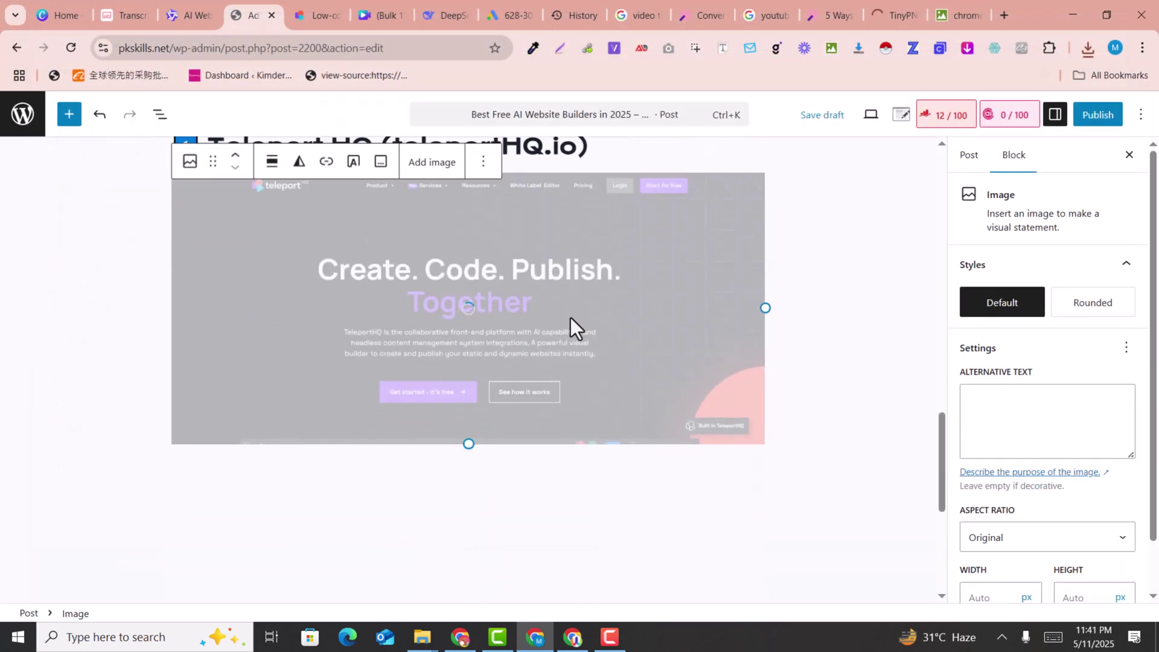
pyautogui.scroll(1, 754, 350)
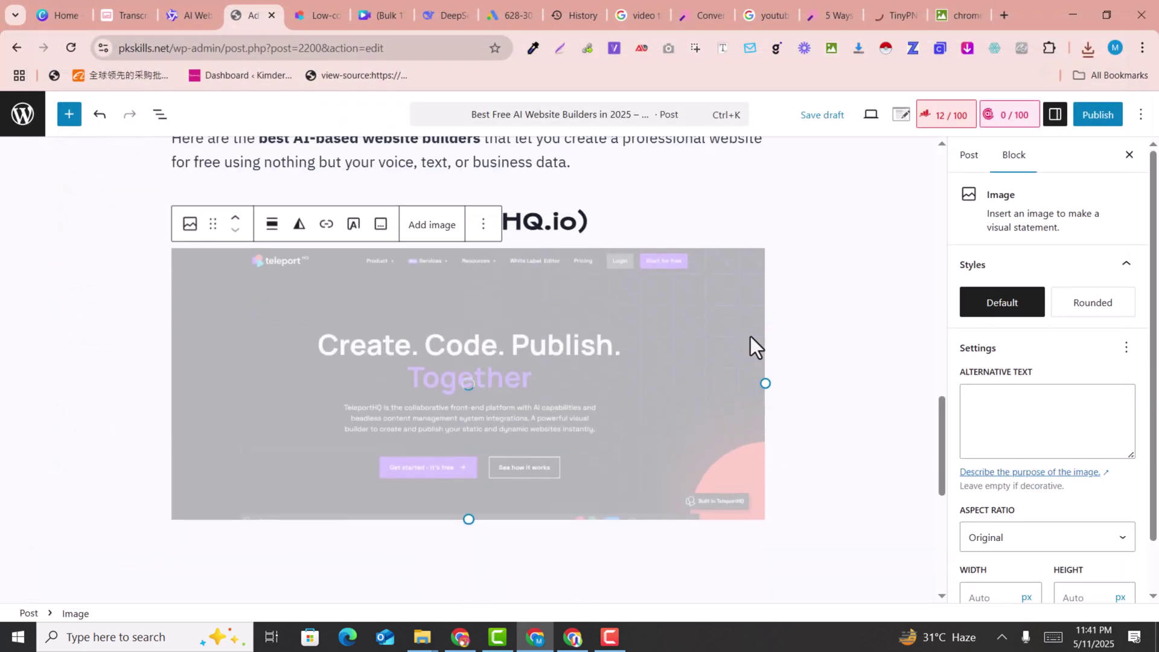
# Add an empty paragraph beneath the uploaded Teleport HQ screenshot.
pyautogui.tripleClick(574, 229)
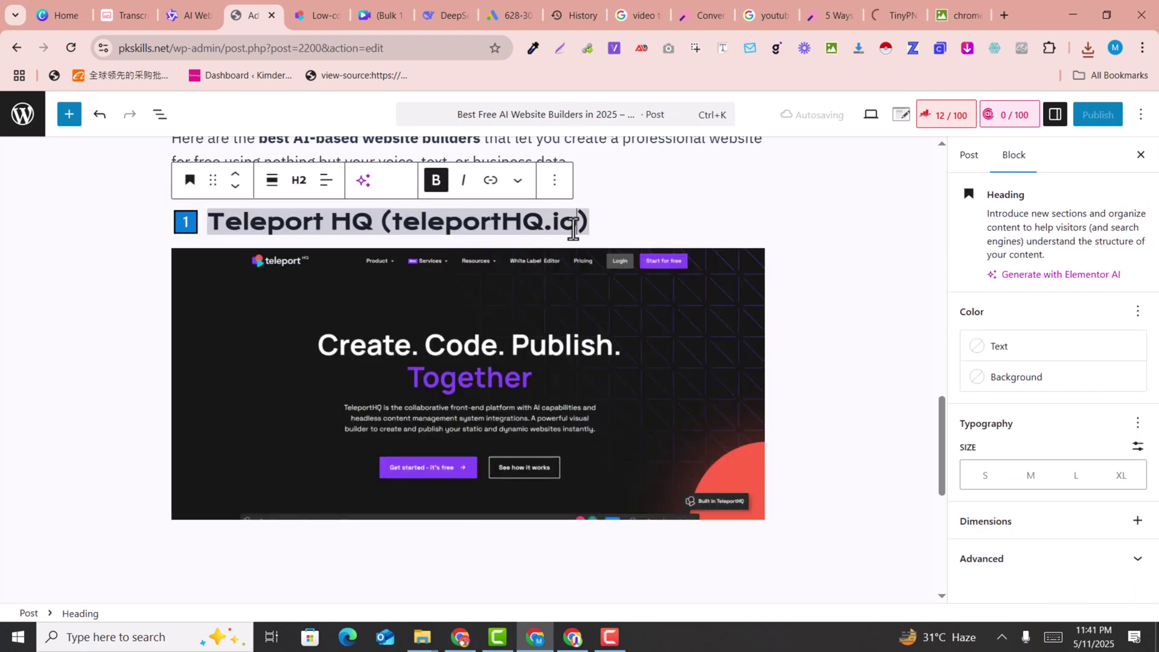
pyautogui.click(473, 389)
pyautogui.scroll(-2, 543, 434)
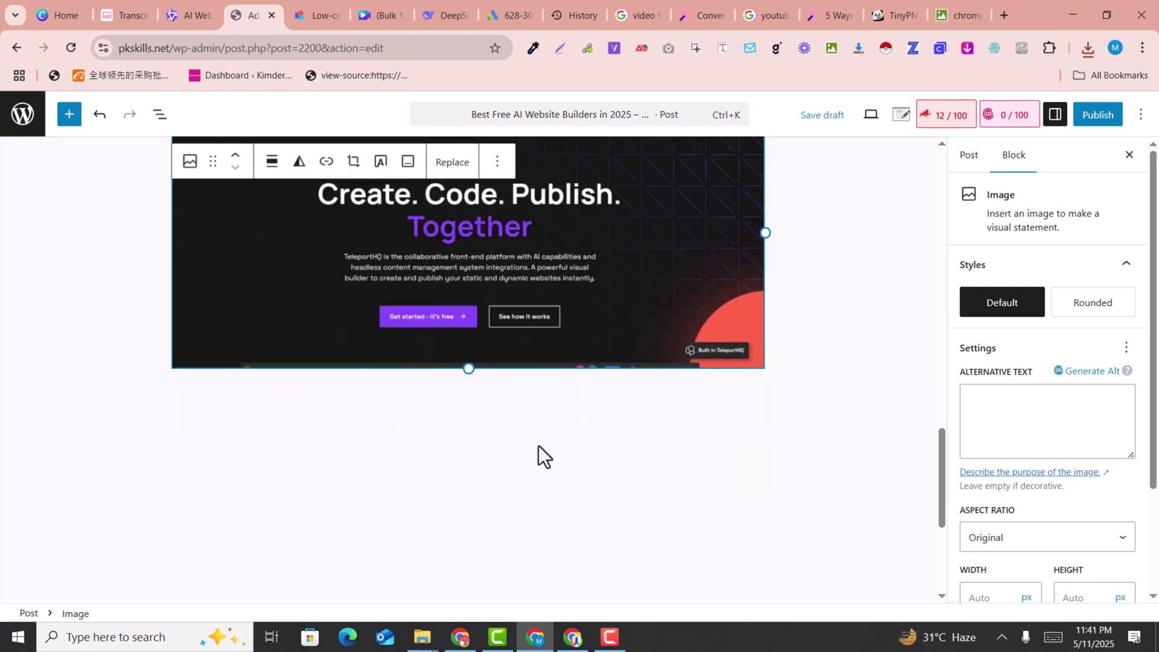
pyautogui.click(531, 442)
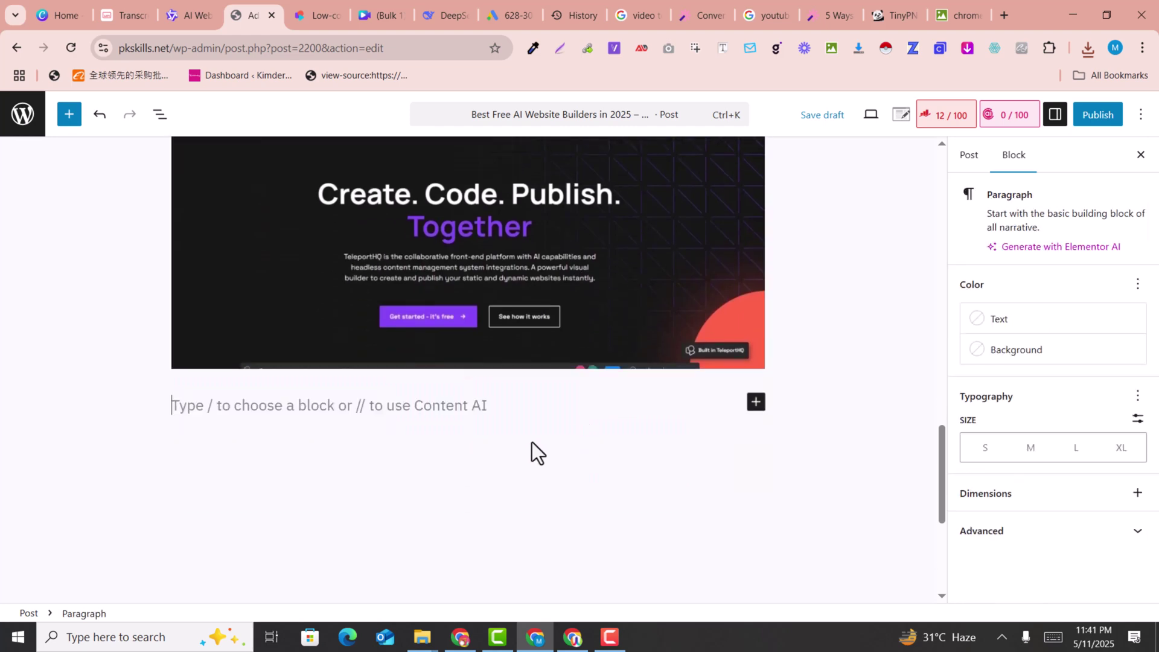
pyautogui.scroll(2, 531, 453)
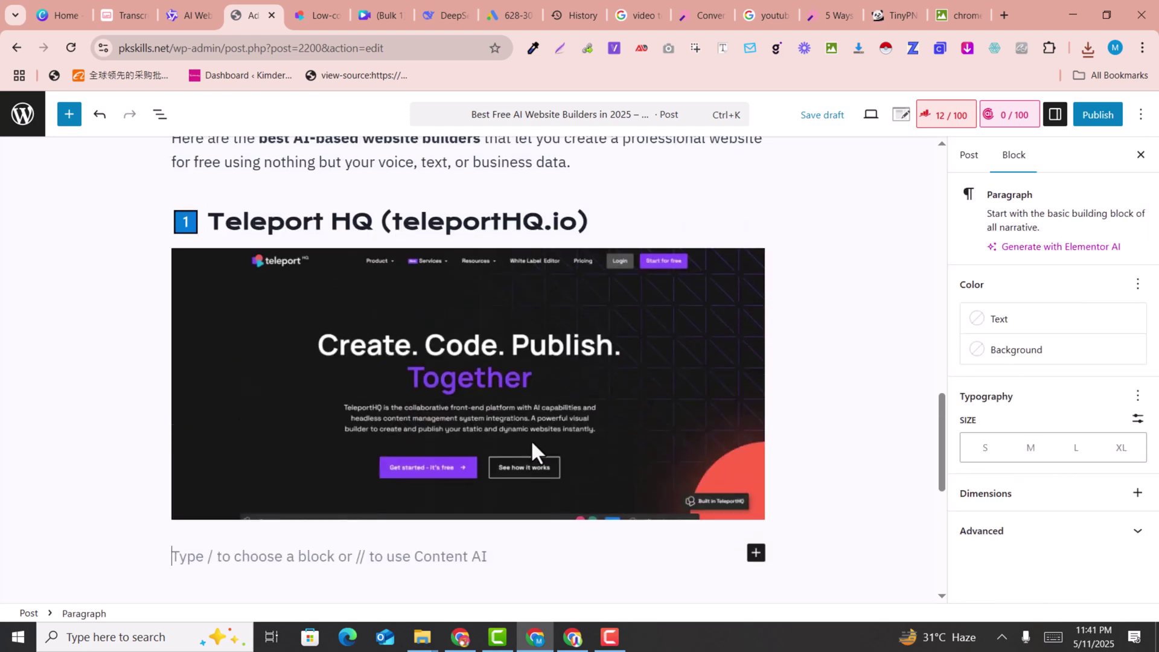
# Select Teleport HQ's Why It's Great, key features and usage steps text in Qwen.
pyautogui.click(203, 1)
pyautogui.scroll(-1, 577, 331)
pyautogui.moveTo(340, 265); pyautogui.dragTo(662, 263)
pyautogui.scroll(-6, 654, 364)
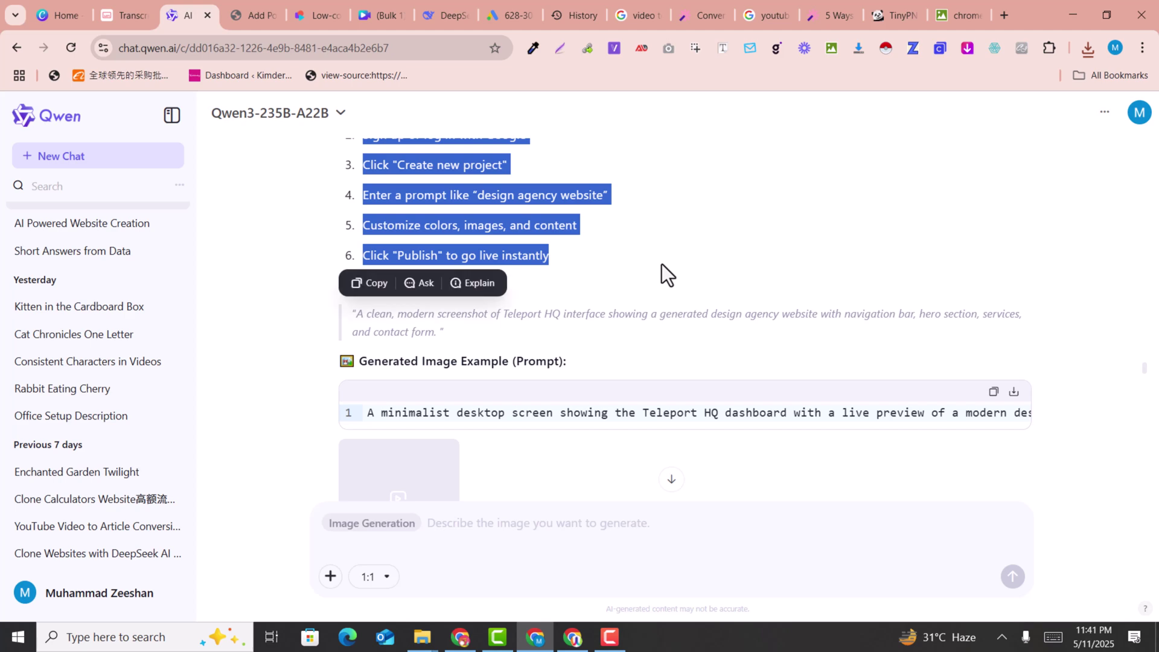
pyautogui.scroll(-3, 662, 264)
# Paste the Why It's Great text, feature bullets and six How To Use It steps below the screenshot.
pyautogui.click(236, 11)
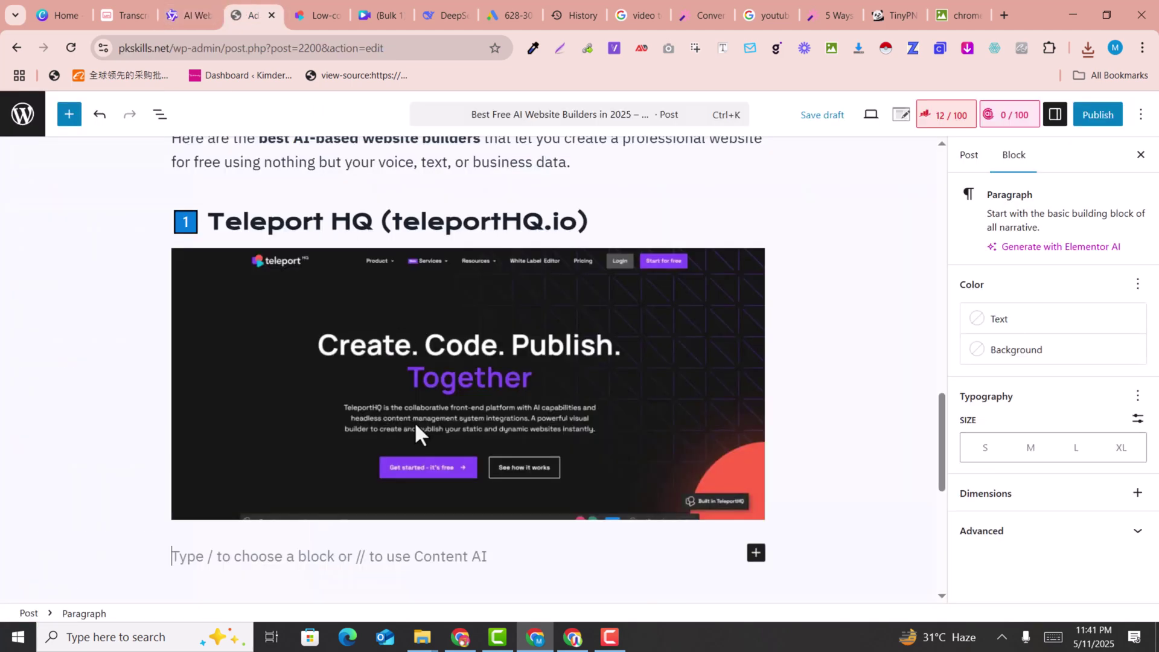
pyautogui.scroll(-2, 414, 435)
pyautogui.hotkey('ctrl', 'v')
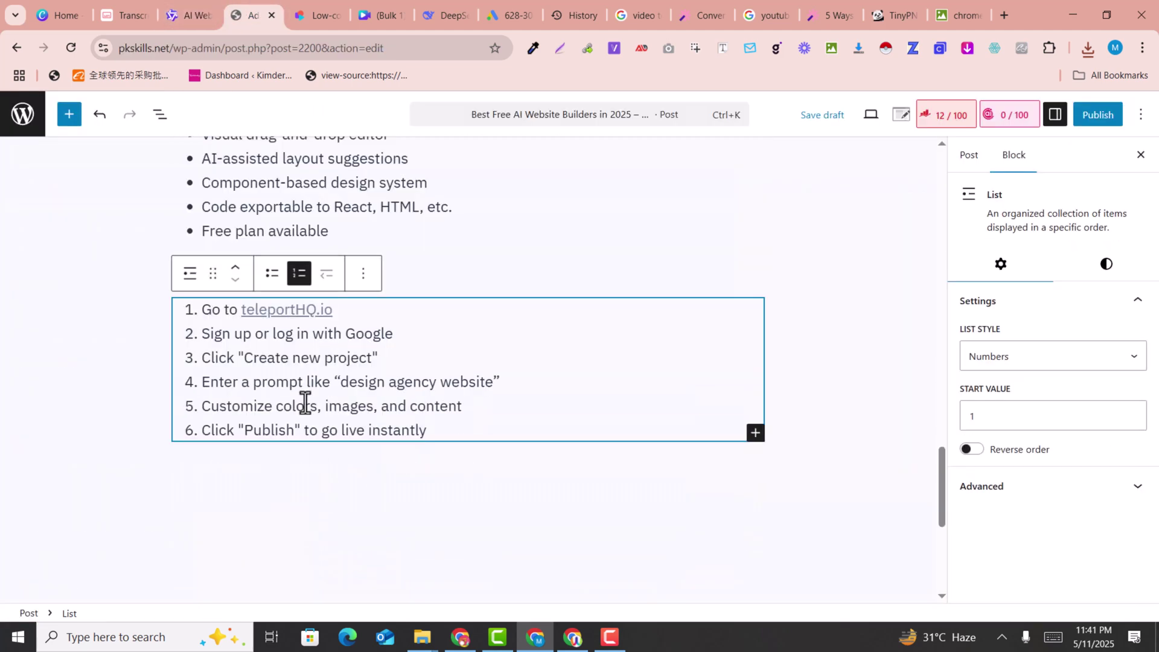
pyautogui.scroll(4, 305, 404)
pyautogui.click(326, 334)
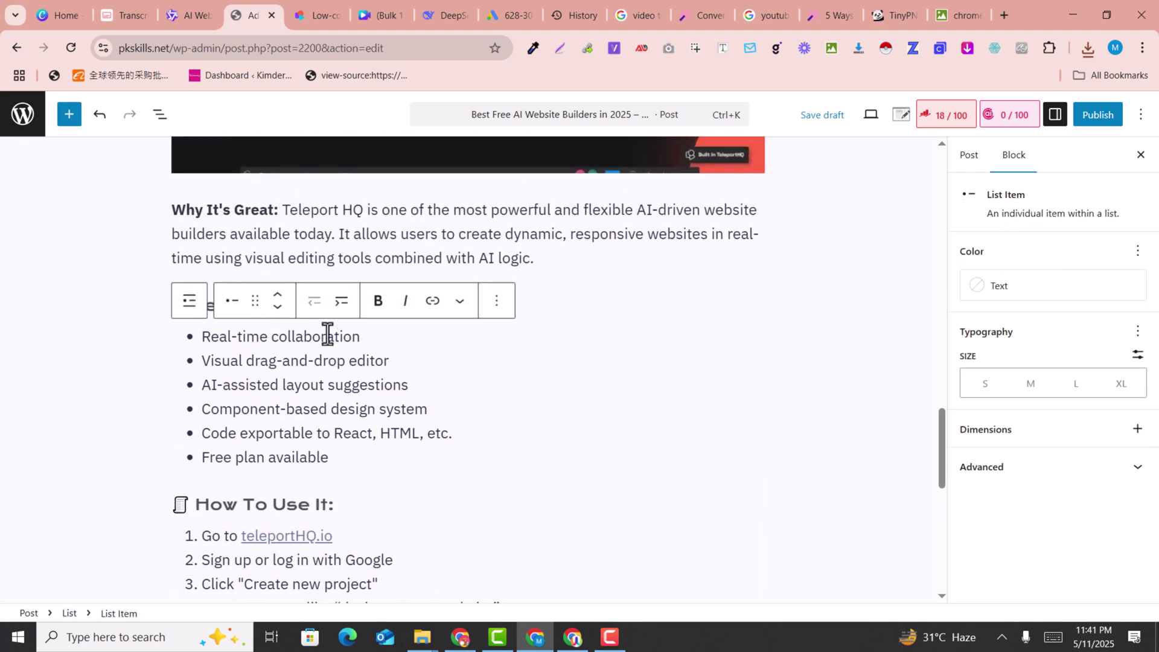
pyautogui.scroll(4, 329, 338)
pyautogui.scroll(-6, 435, 430)
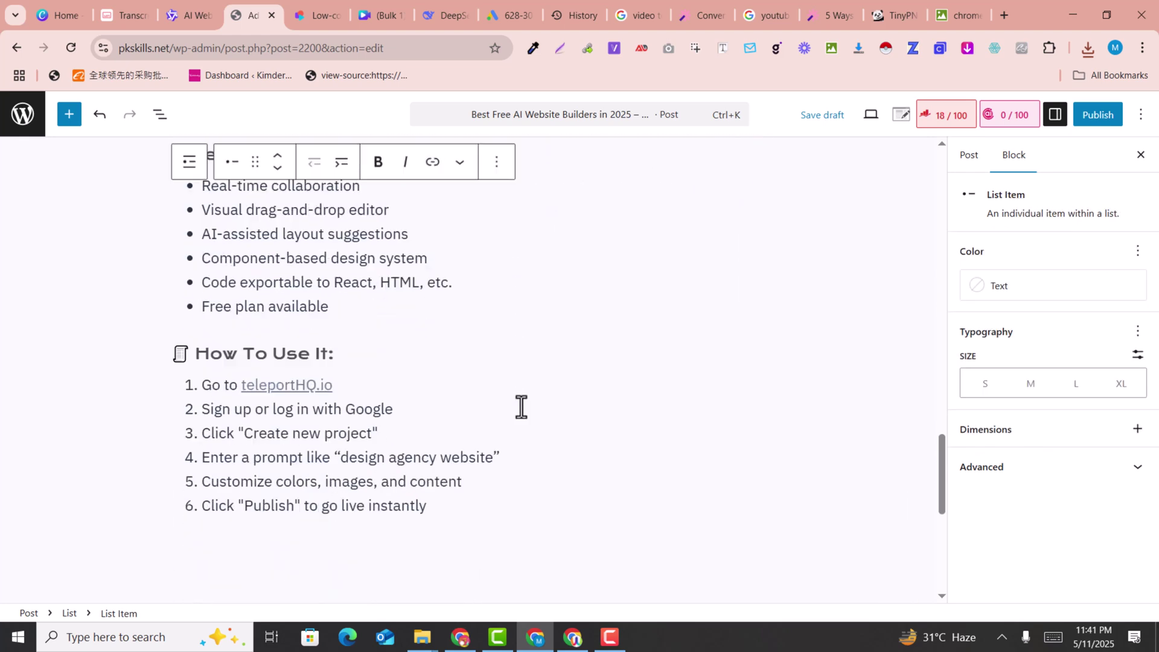
pyautogui.scroll(-2, 521, 407)
# Add an empty paragraph after the last How To Use It step.
pyautogui.click(382, 390)
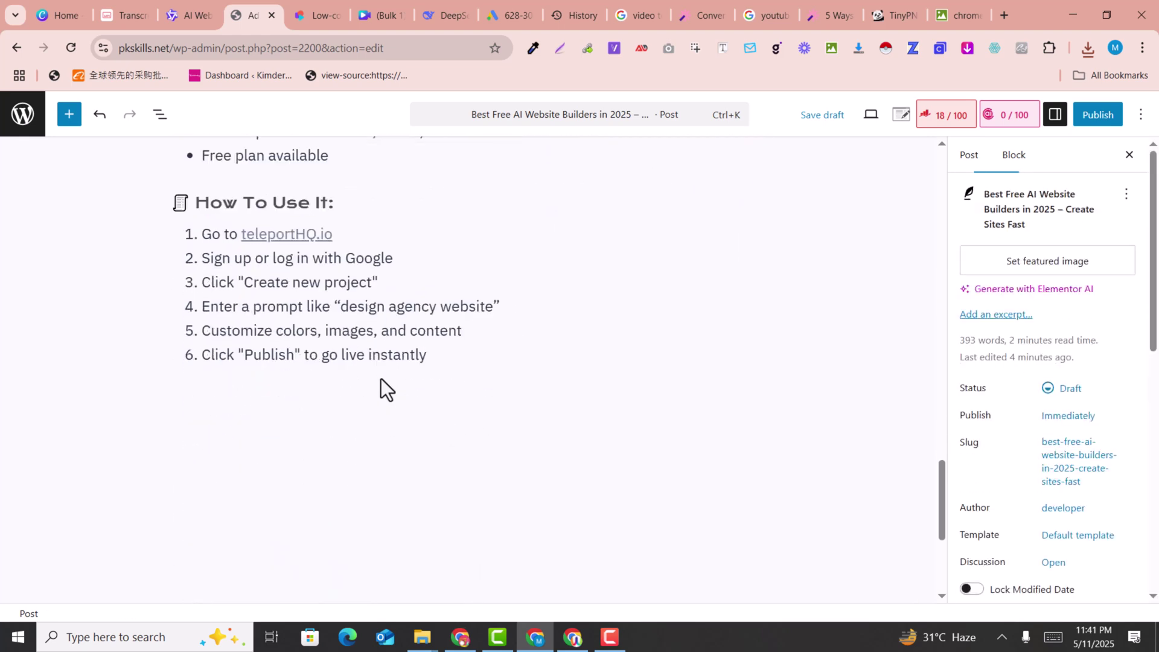
pyautogui.click(429, 361)
pyautogui.press('Return')
pyautogui.press('Return')
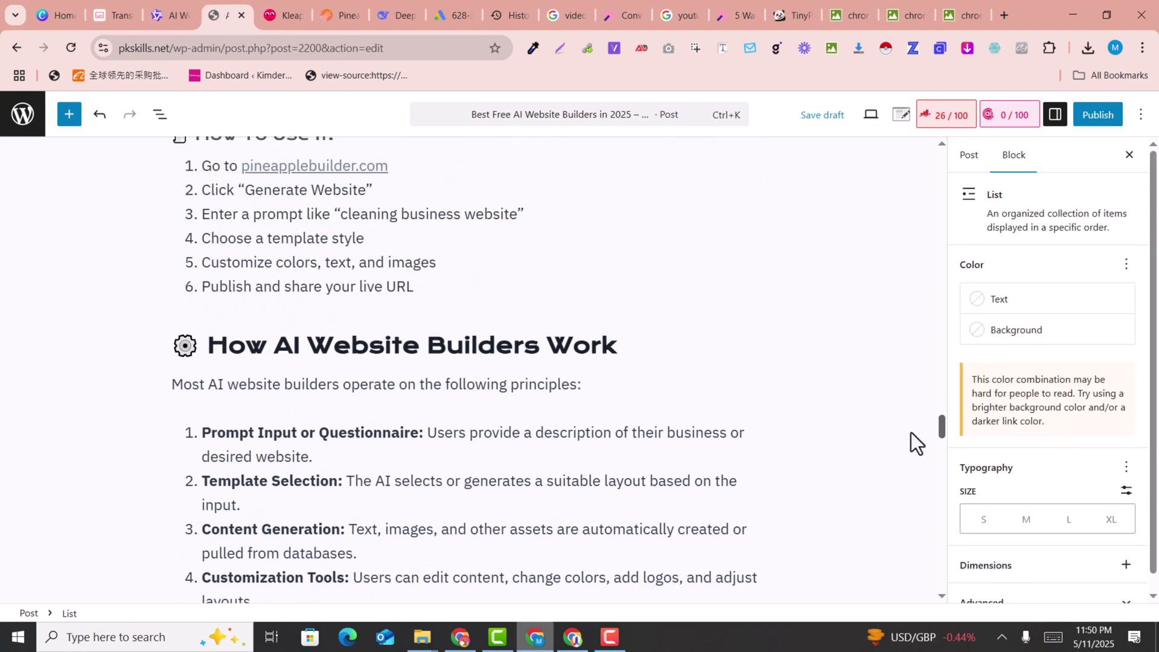
# Scroll through the draft reviewing the Hoco AI, Clea App, Pineapple, FAQ and Final Thoughts sections.
pyautogui.scroll(-10, 911, 432)
pyautogui.moveTo(942, 478); pyautogui.dragTo(952, 563)
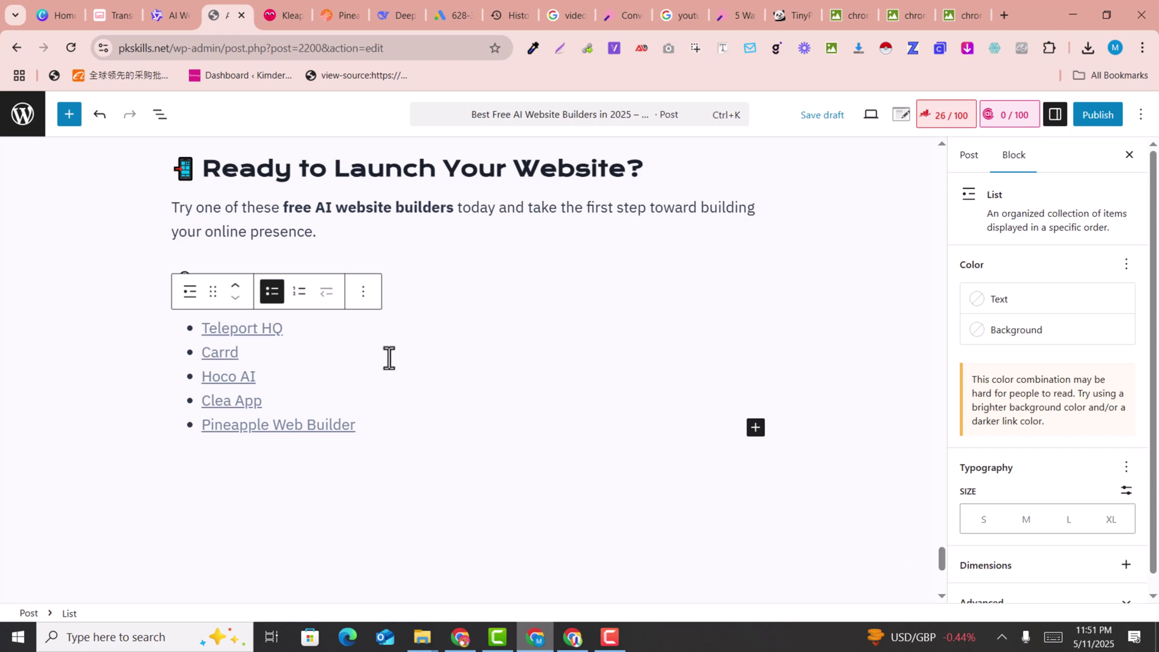
pyautogui.scroll(15, 399, 323)
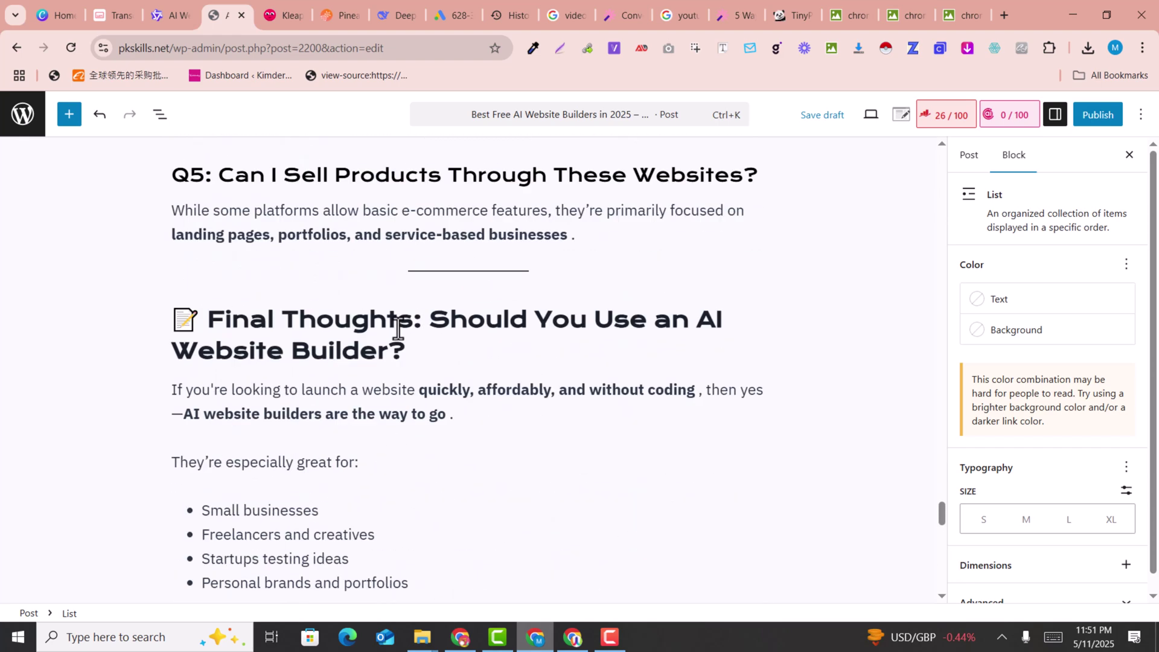
pyautogui.scroll(2, 398, 330)
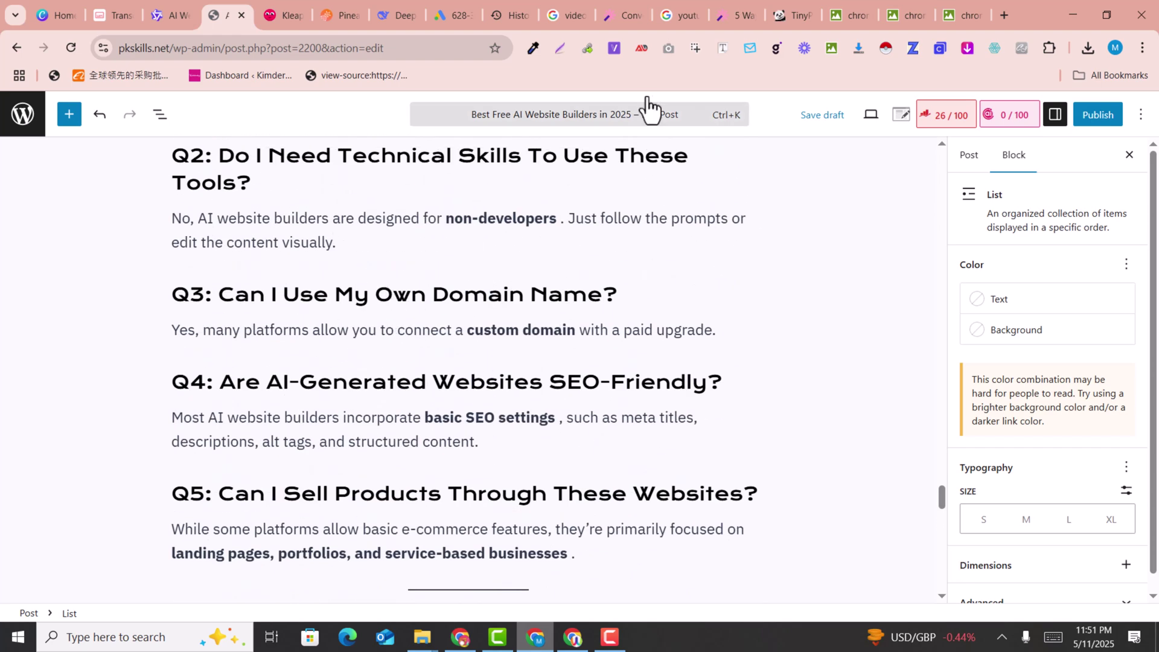
# Open the Rank Math SEO panel and select Qwen's suggested meta description sentence.
pyautogui.click(942, 120)
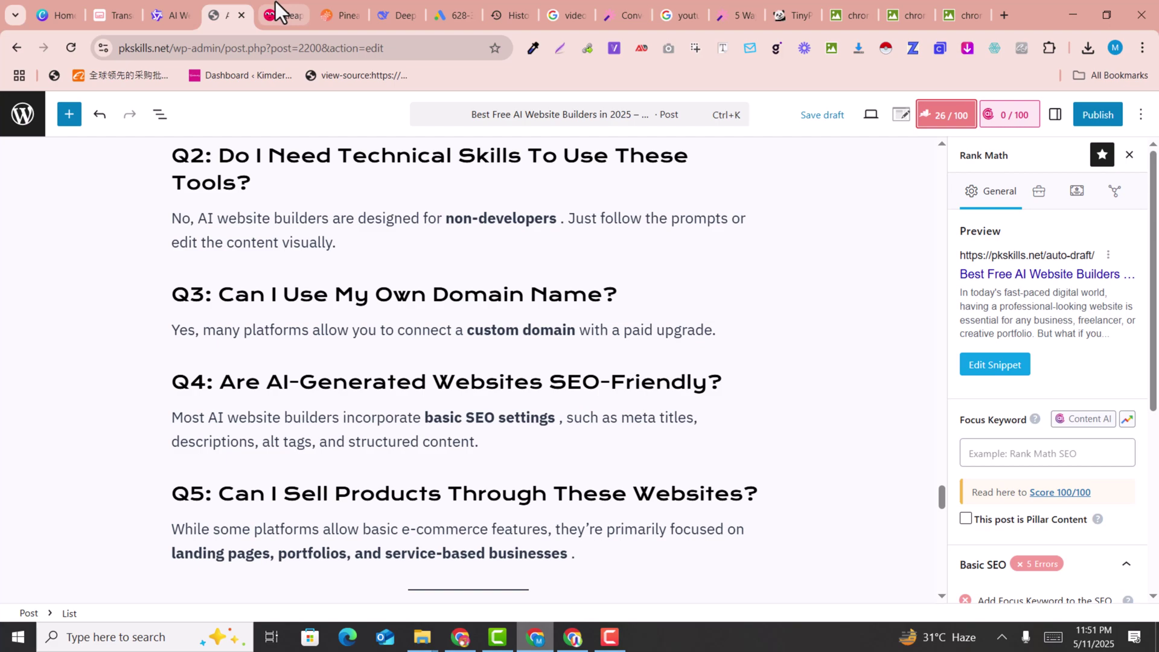
pyautogui.click(172, 15)
pyautogui.scroll(20, 685, 353)
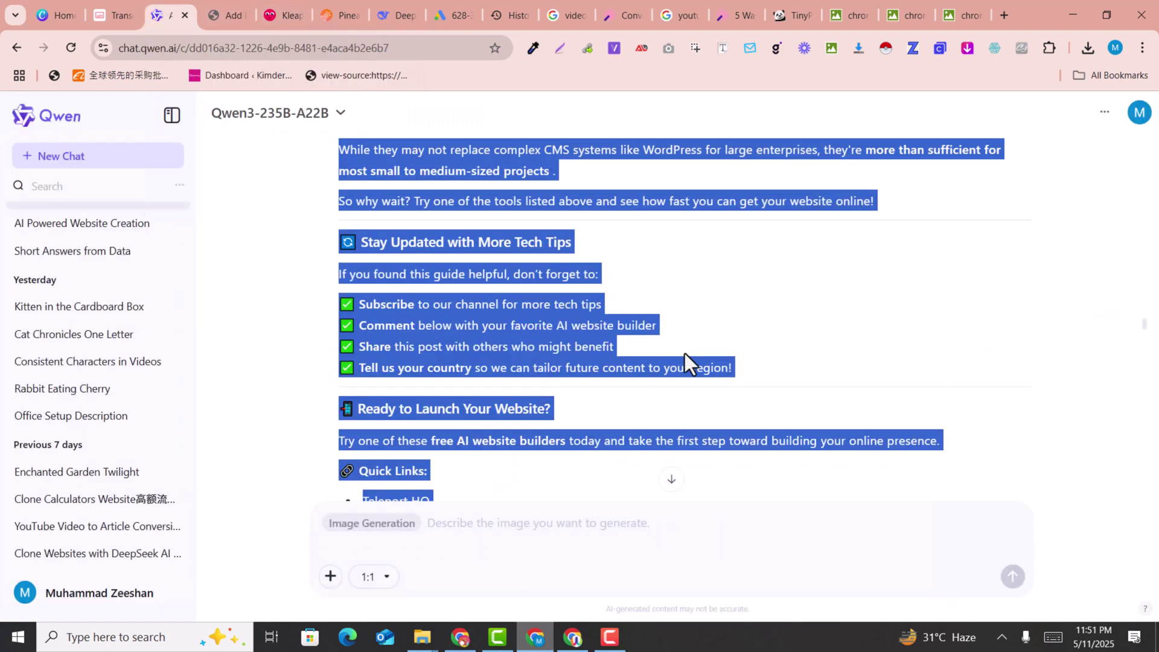
pyautogui.scroll(20, 686, 335)
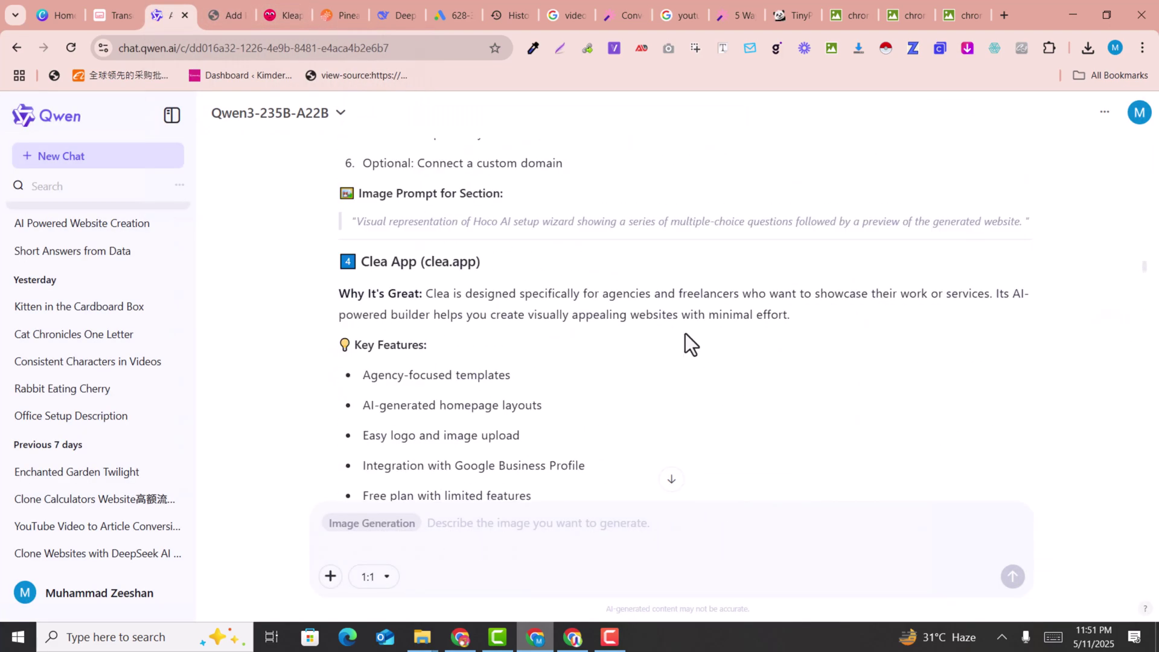
pyautogui.scroll(20, 686, 334)
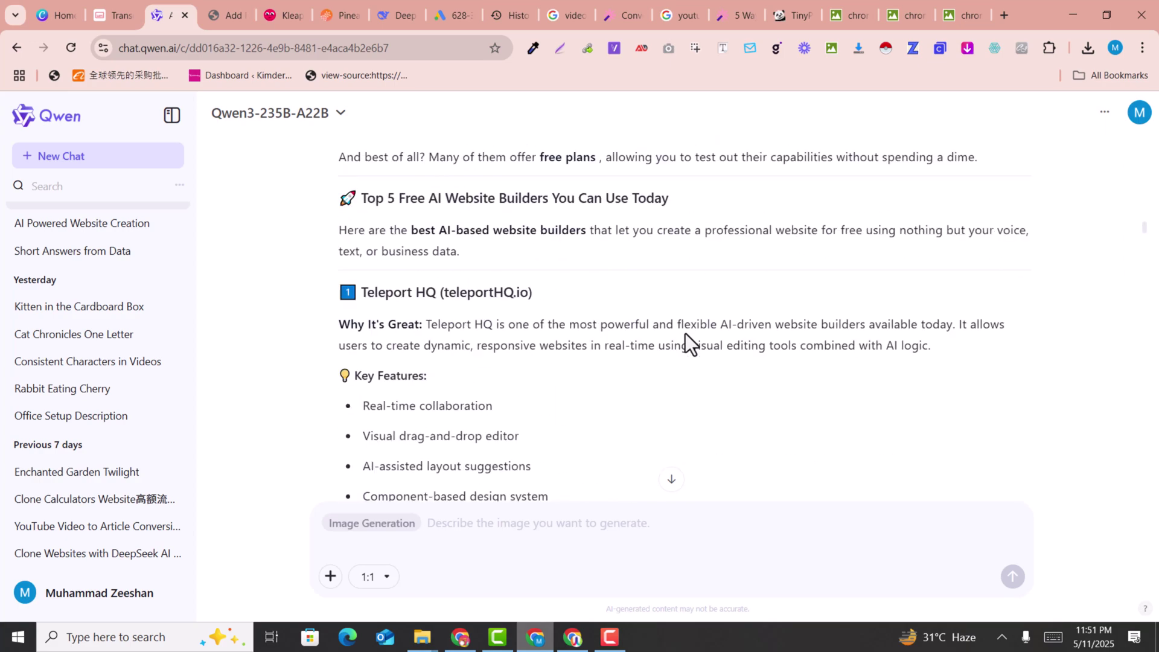
pyautogui.scroll(15, 685, 334)
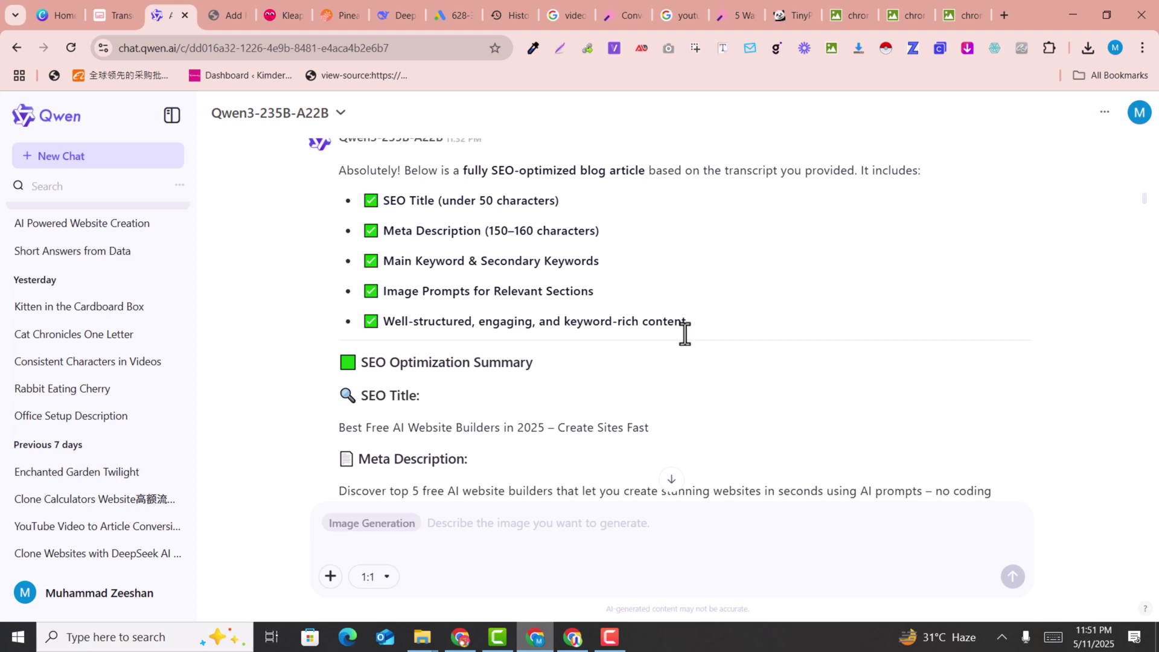
pyautogui.scroll(-2, 685, 334)
pyautogui.moveTo(340, 416); pyautogui.dragTo(392, 436)
pyautogui.hotkey('ctrl', 'c')
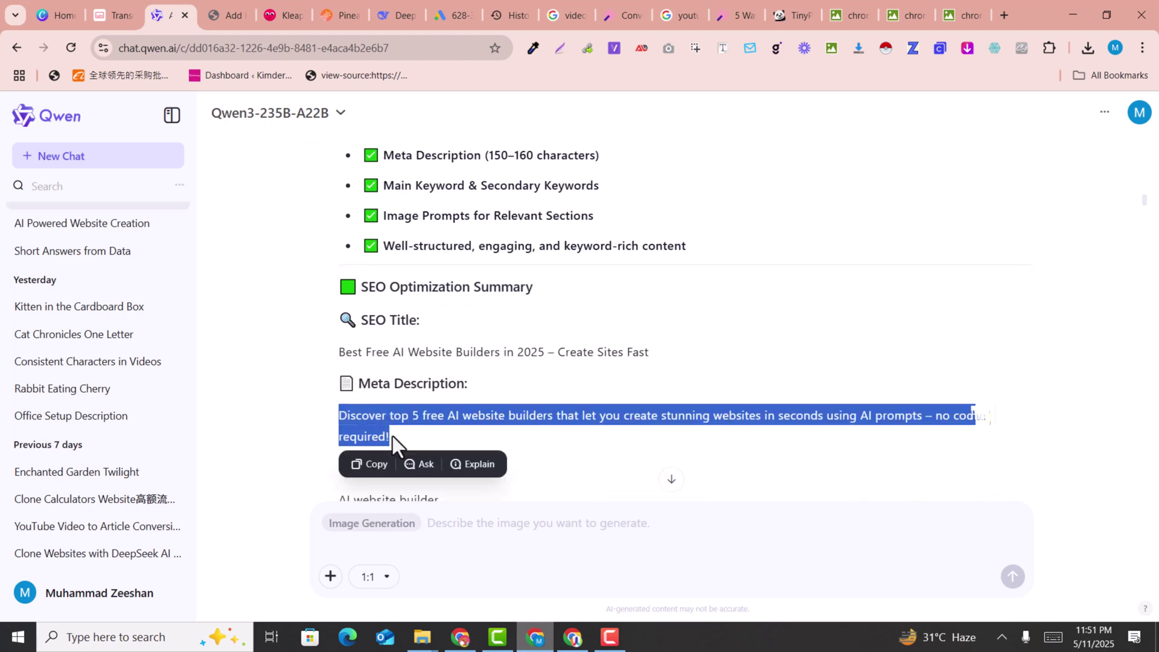
# Paste the suggested meta description into the Rank Math snippet's Description field.
pyautogui.click(243, 2)
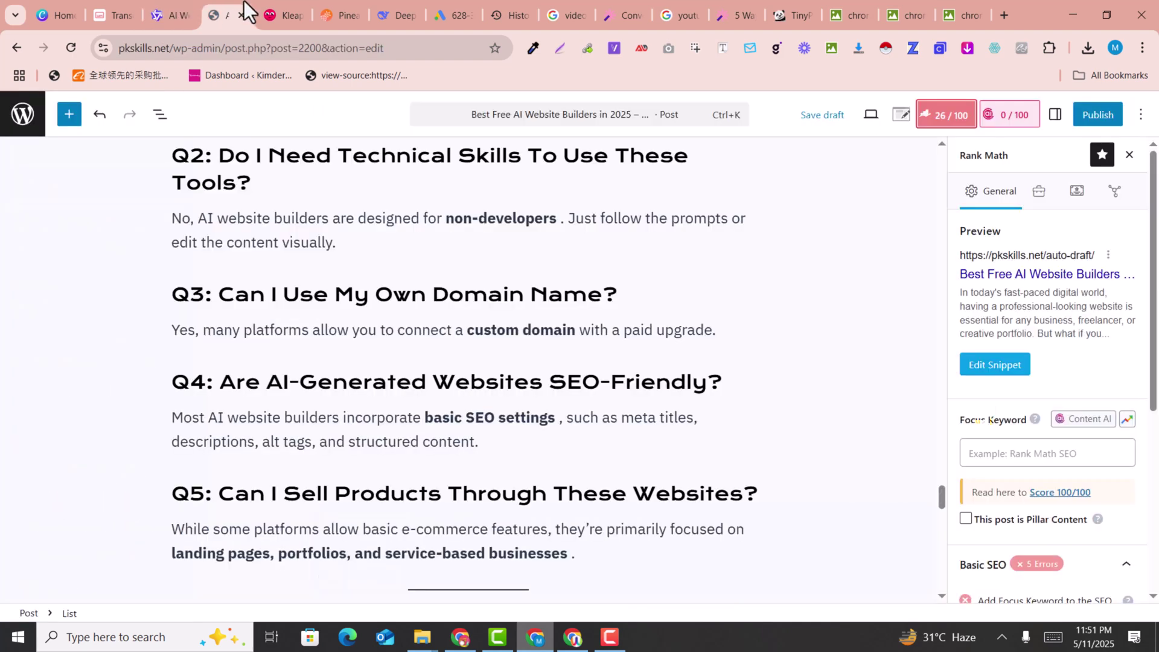
pyautogui.click(995, 365)
pyautogui.scroll(-1, 489, 431)
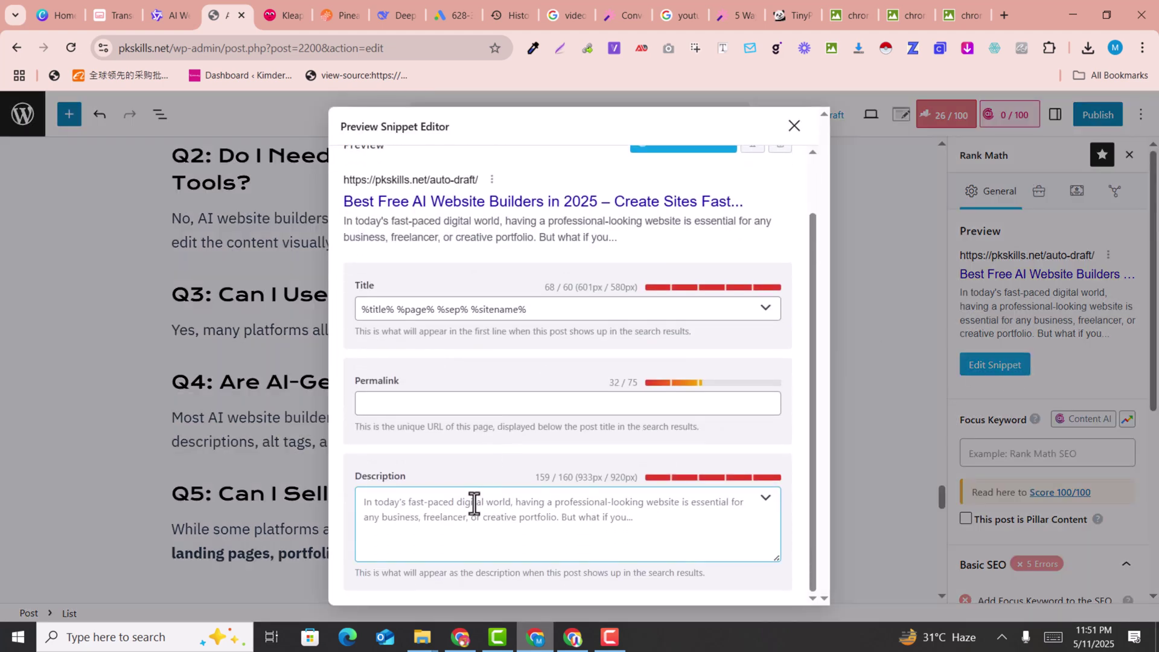
pyautogui.click(475, 511)
pyautogui.hotkey('ctrl', 'v')
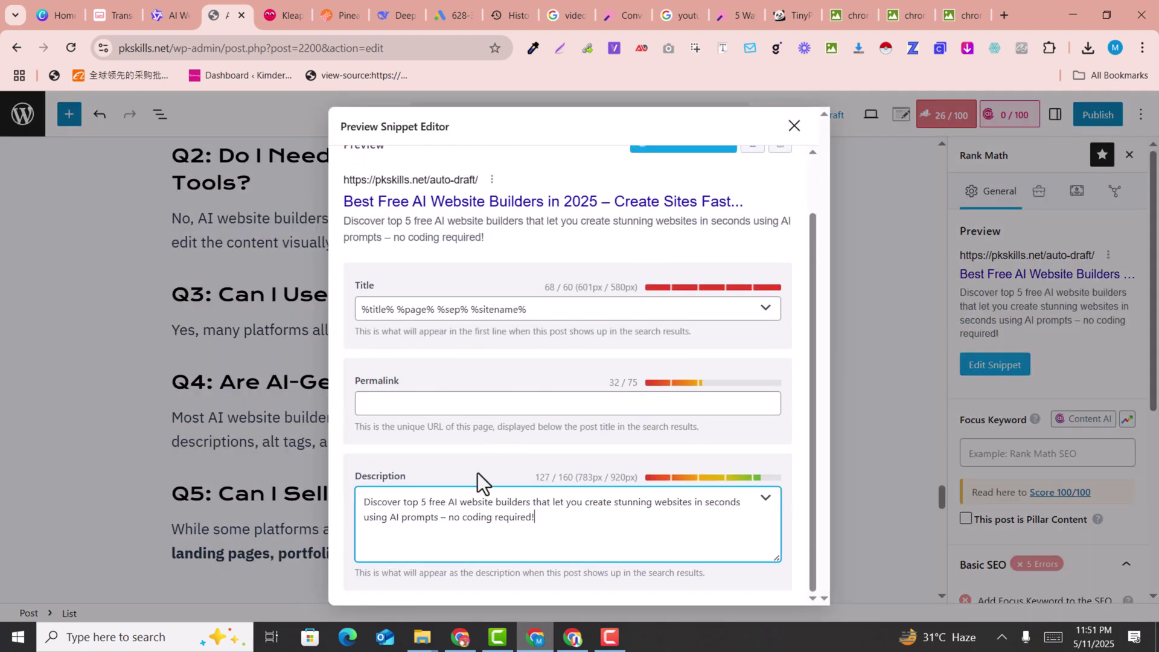
# Set the permalink slug to free-ai-website-builders.
pyautogui.click(415, 405)
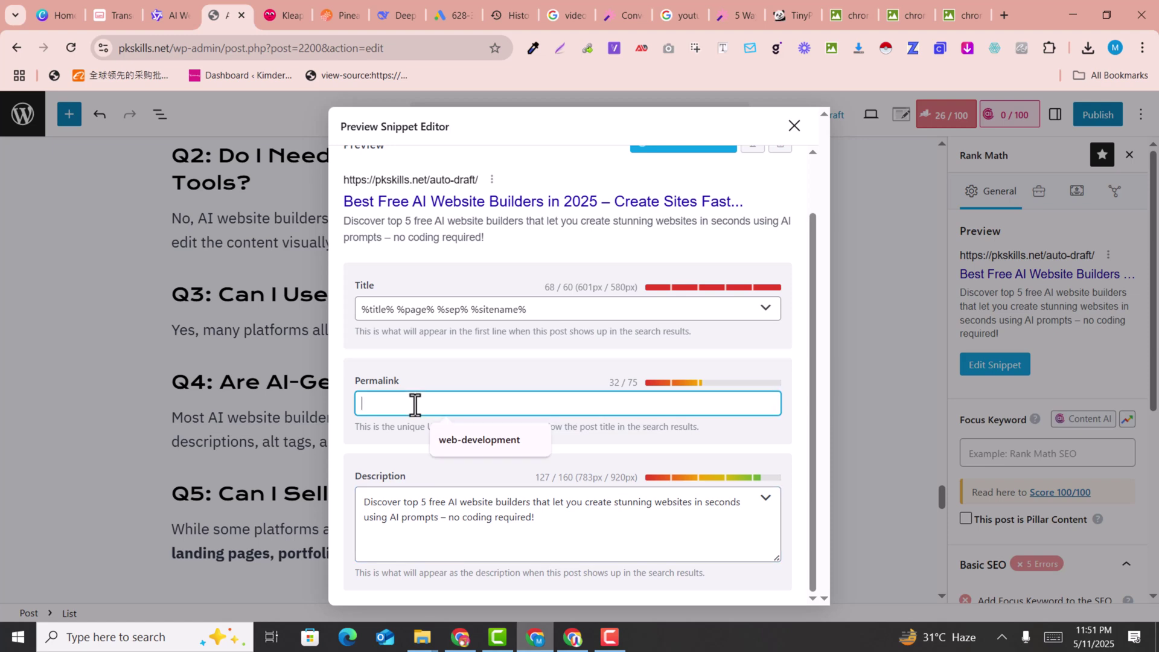
pyautogui.click(428, 270)
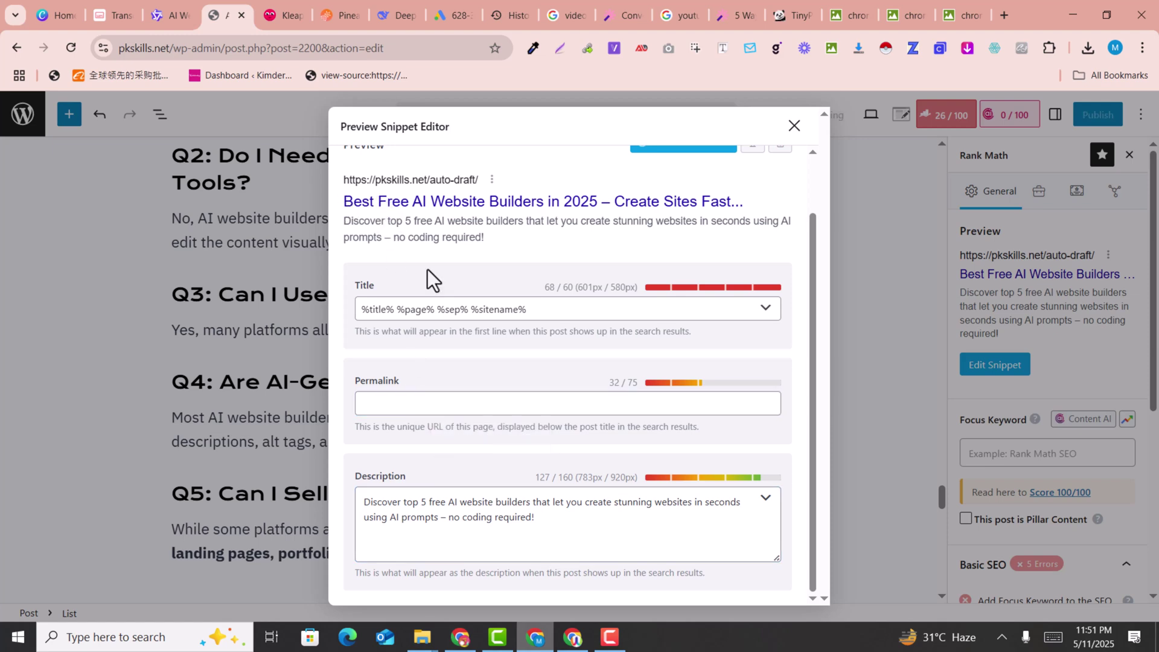
pyautogui.click(415, 405)
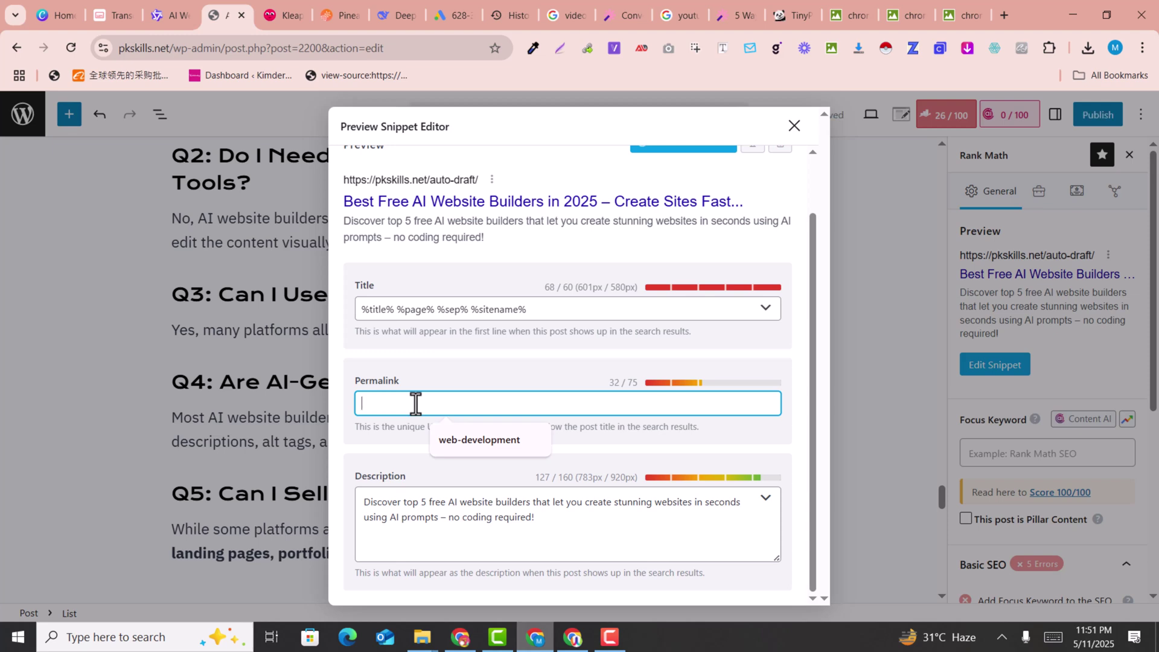
pyautogui.write('free-ai-website-builders')
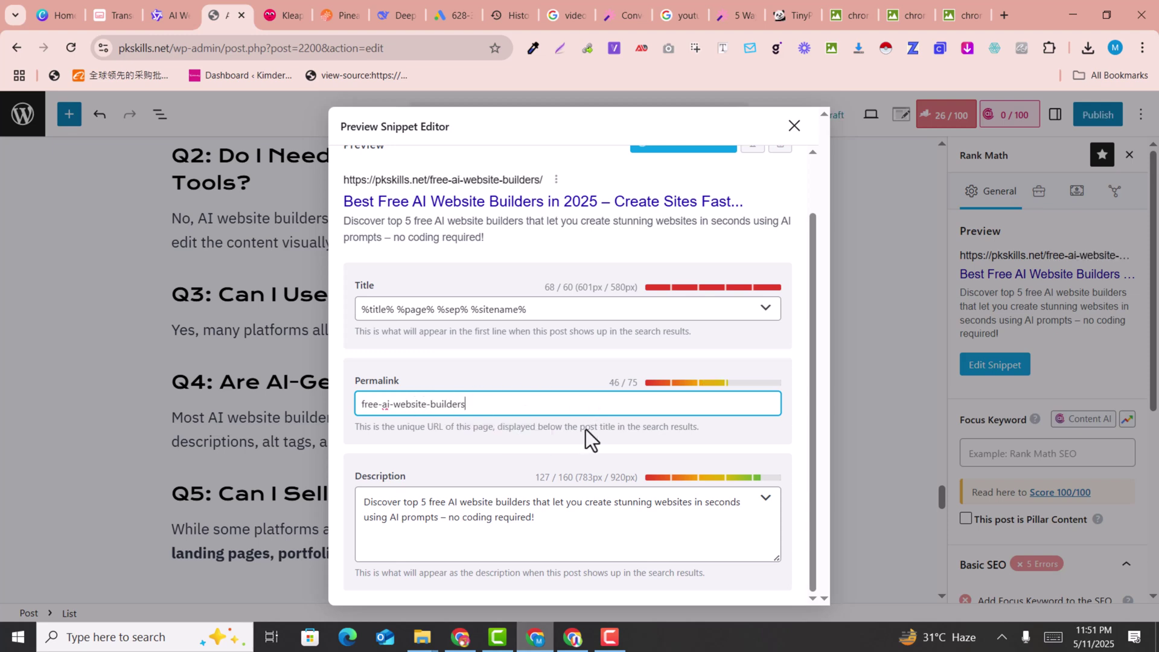
# Trim the SEO title template to end in %sep% and close the snippet editor.
pyautogui.click(559, 310)
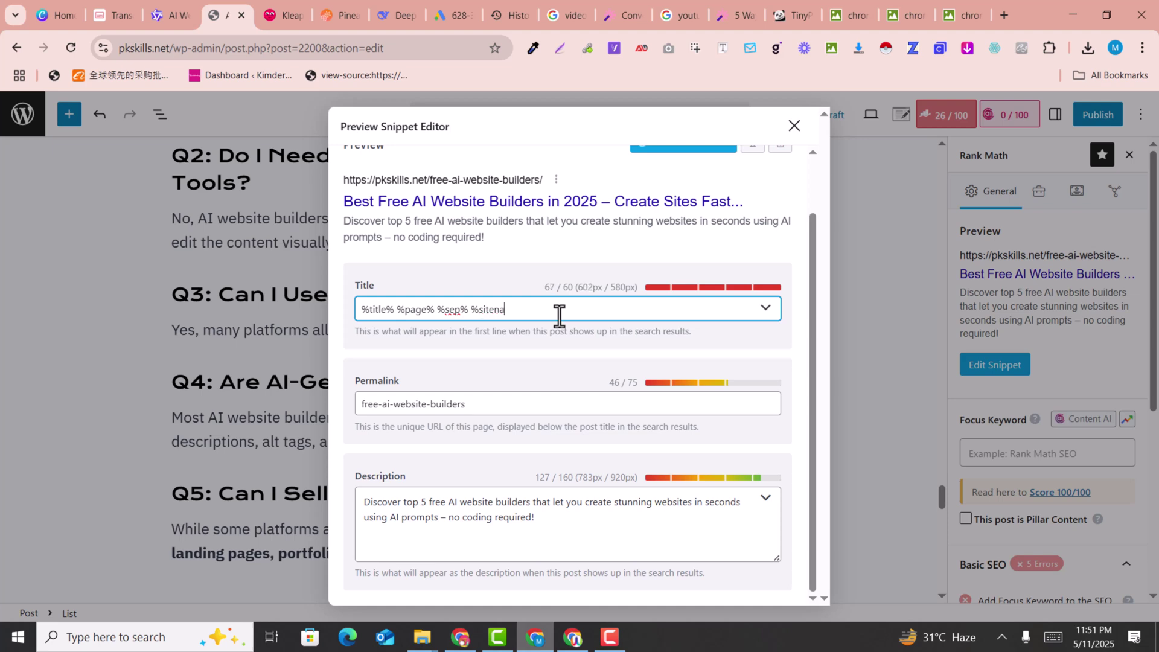
pyautogui.press('BackSpace')
pyautogui.press('BackSpace')
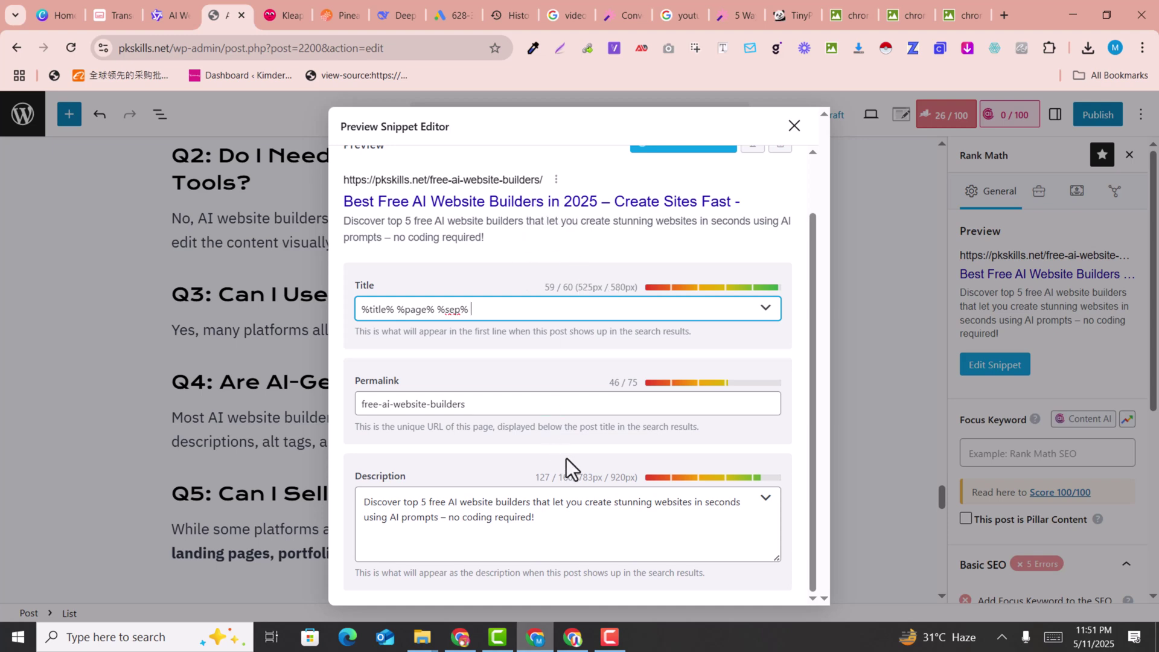
pyautogui.scroll(2, 785, 281)
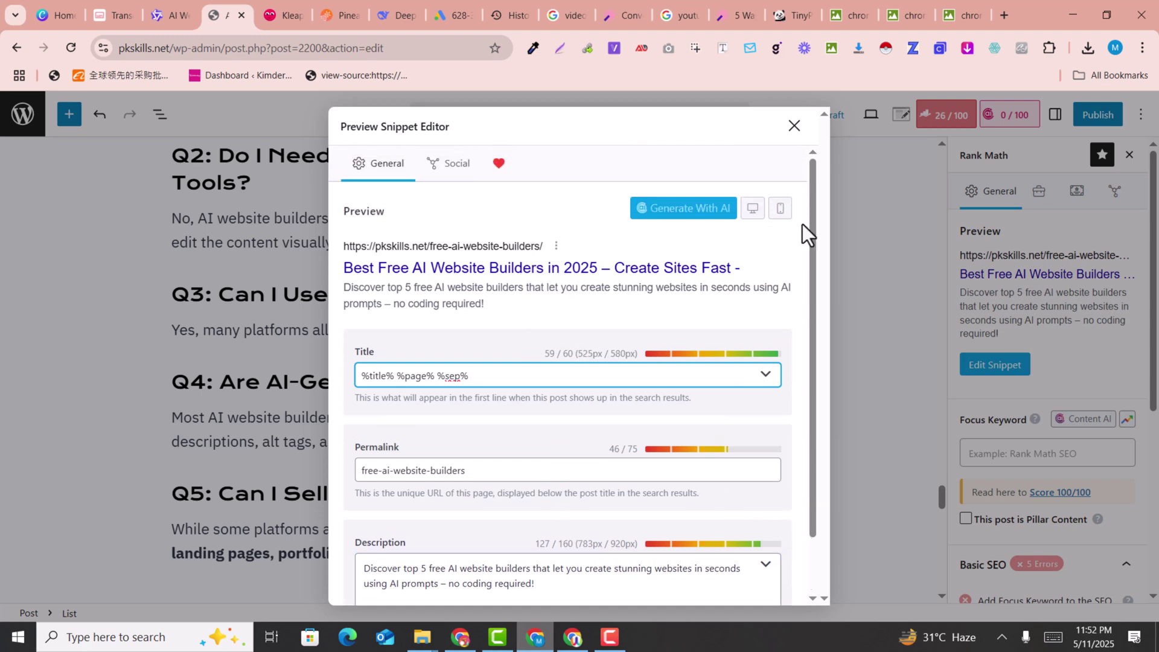
pyautogui.click(804, 129)
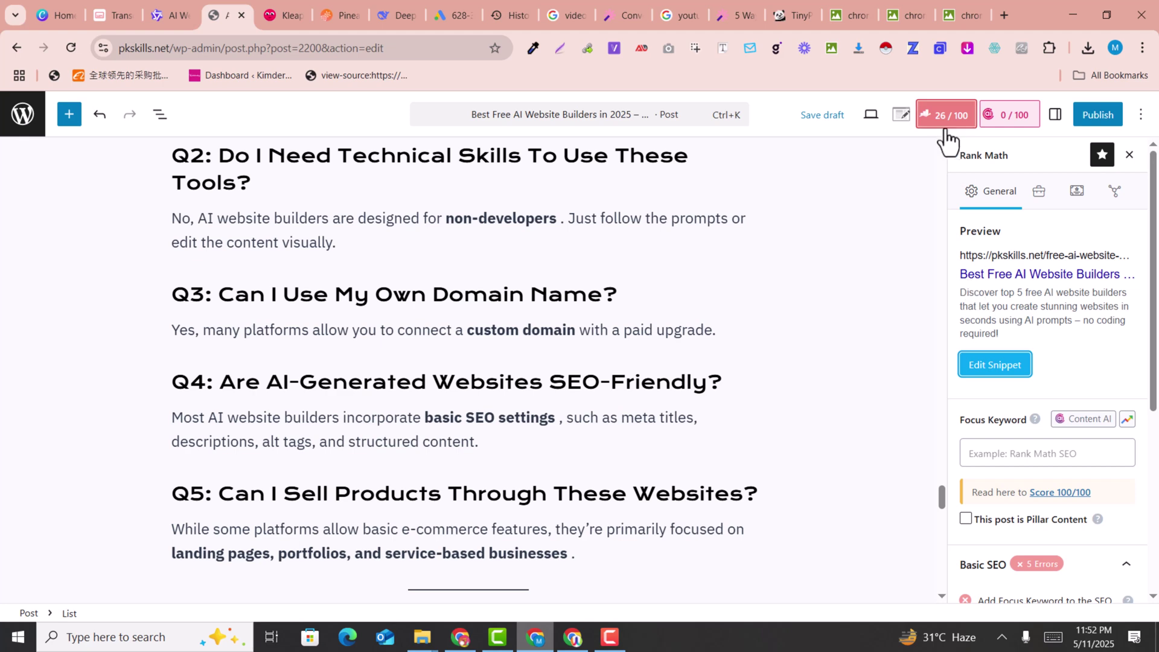
# Copy 'AI website builder' from Qwen into Rank Math's Focus Keyword field, reaching a score of 84/100.
pyautogui.scroll(-1, 1032, 393)
pyautogui.click(1024, 368)
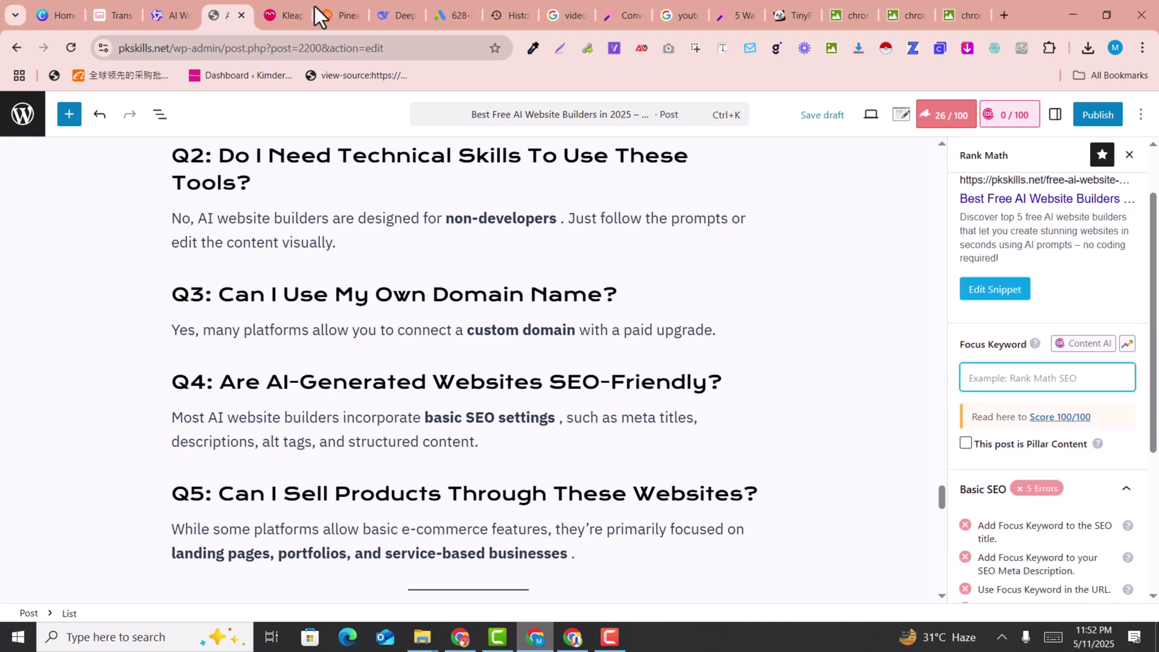
pyautogui.click(160, 1)
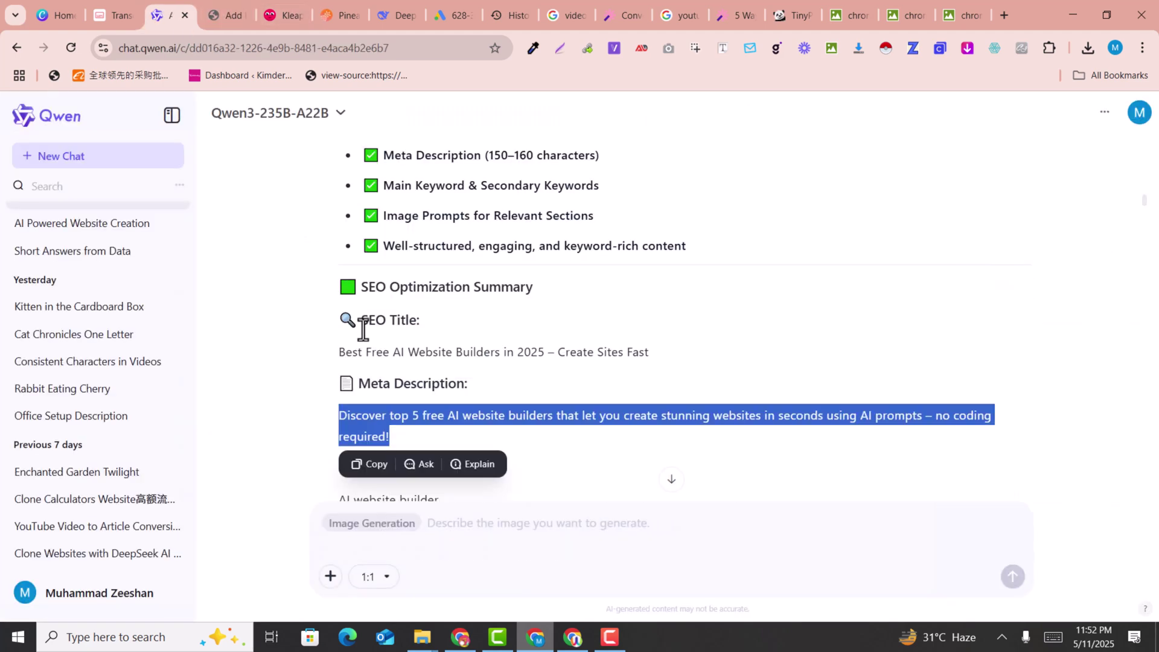
pyautogui.click(424, 362)
pyautogui.scroll(3, 425, 361)
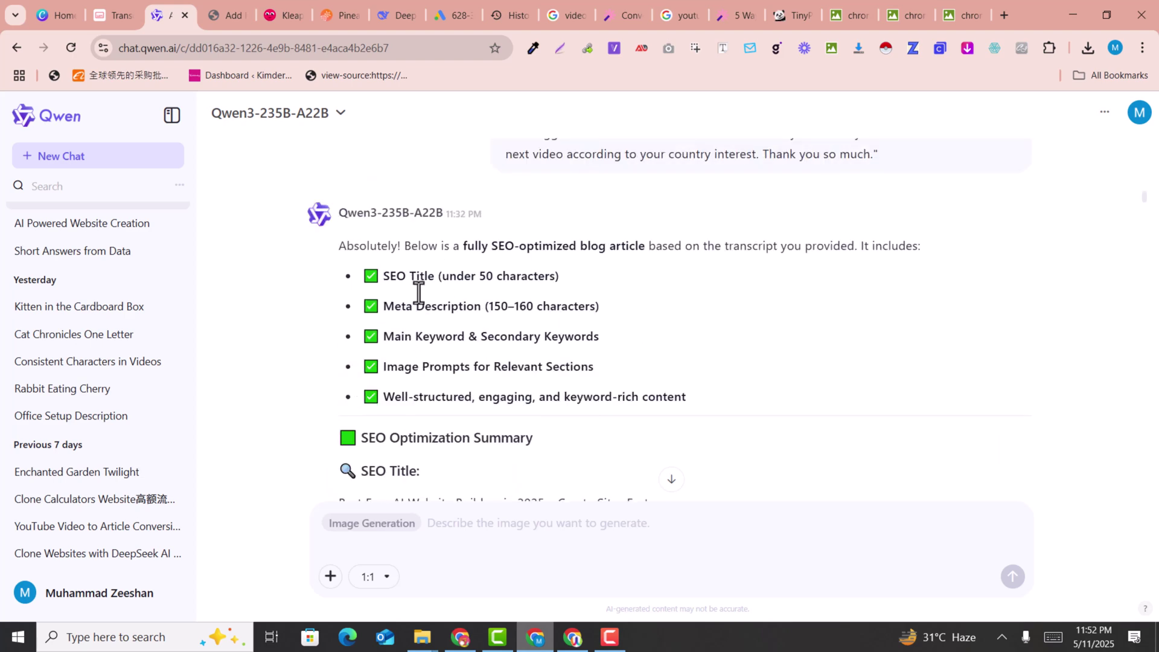
pyautogui.scroll(-5, 441, 353)
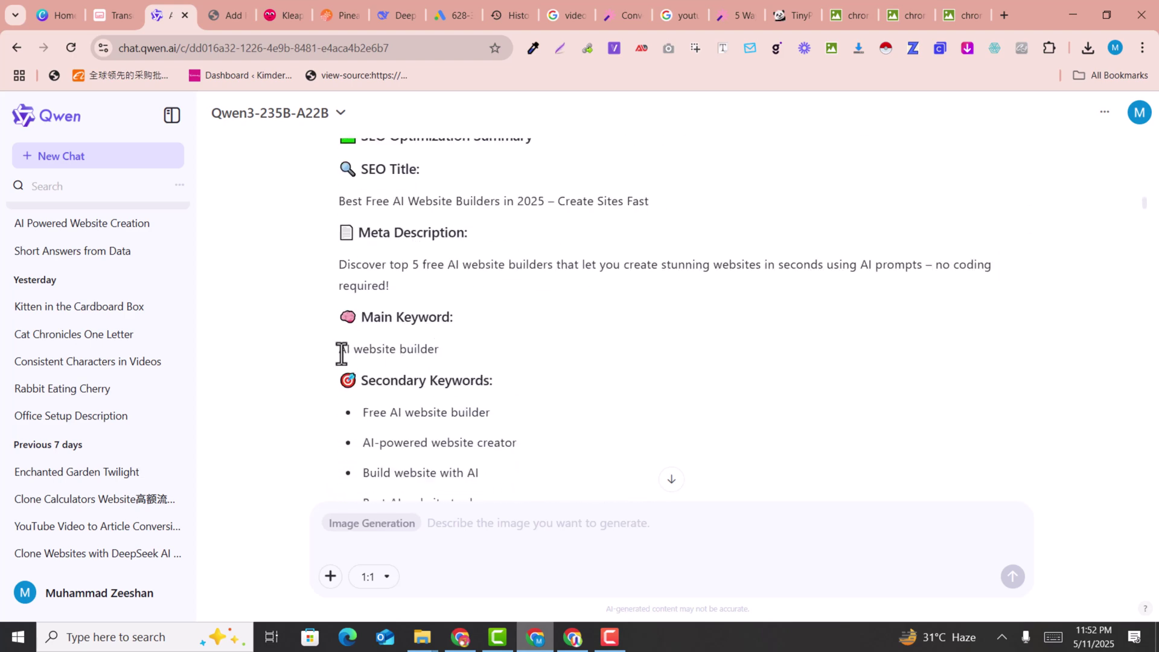
pyautogui.moveTo(339, 351); pyautogui.dragTo(455, 353)
pyautogui.hotkey('ctrl', 'c')
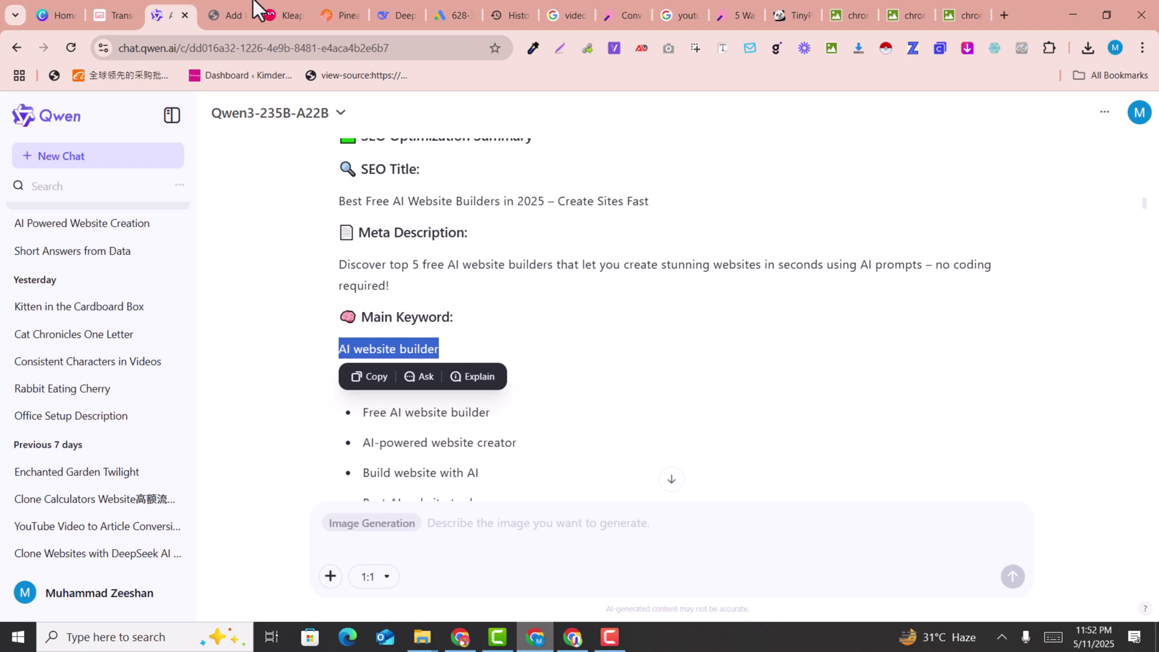
pyautogui.click(234, 1)
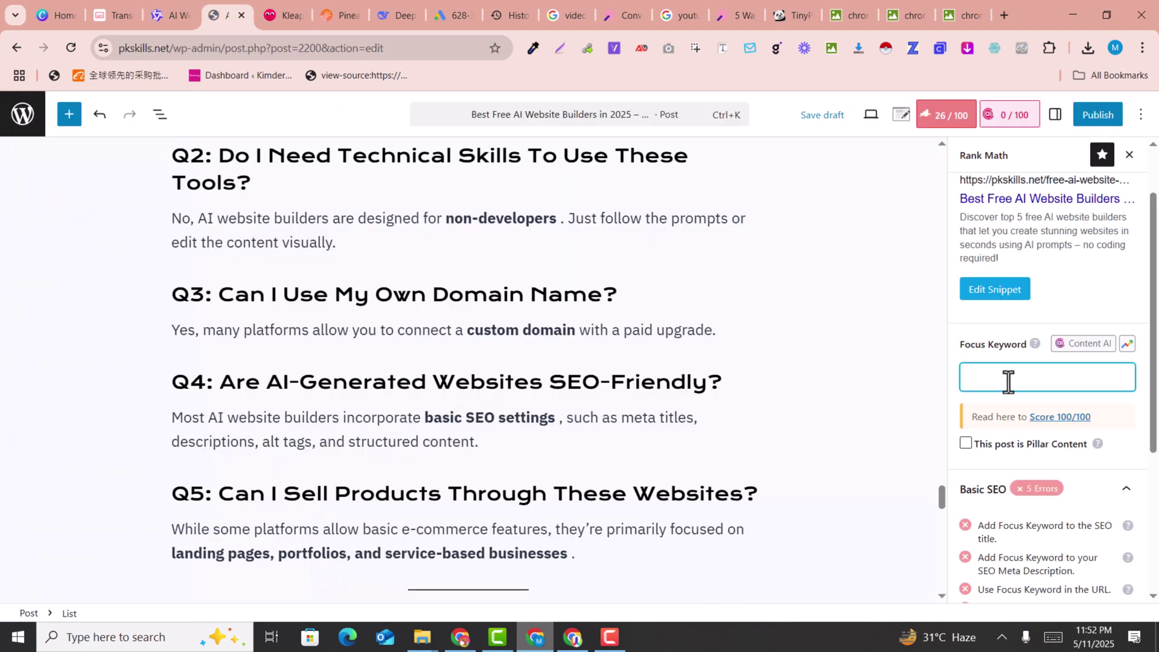
pyautogui.hotkey('ctrl', 'v')
pyautogui.scroll(1, 1005, 408)
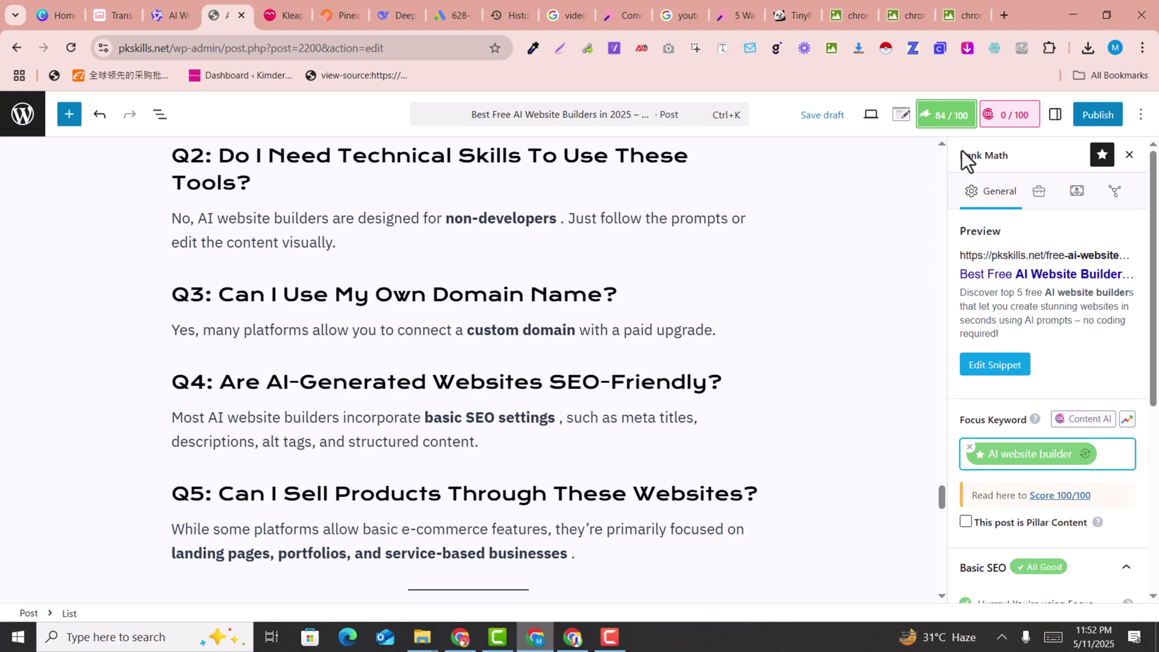
pyautogui.scroll(-10, 561, 371)
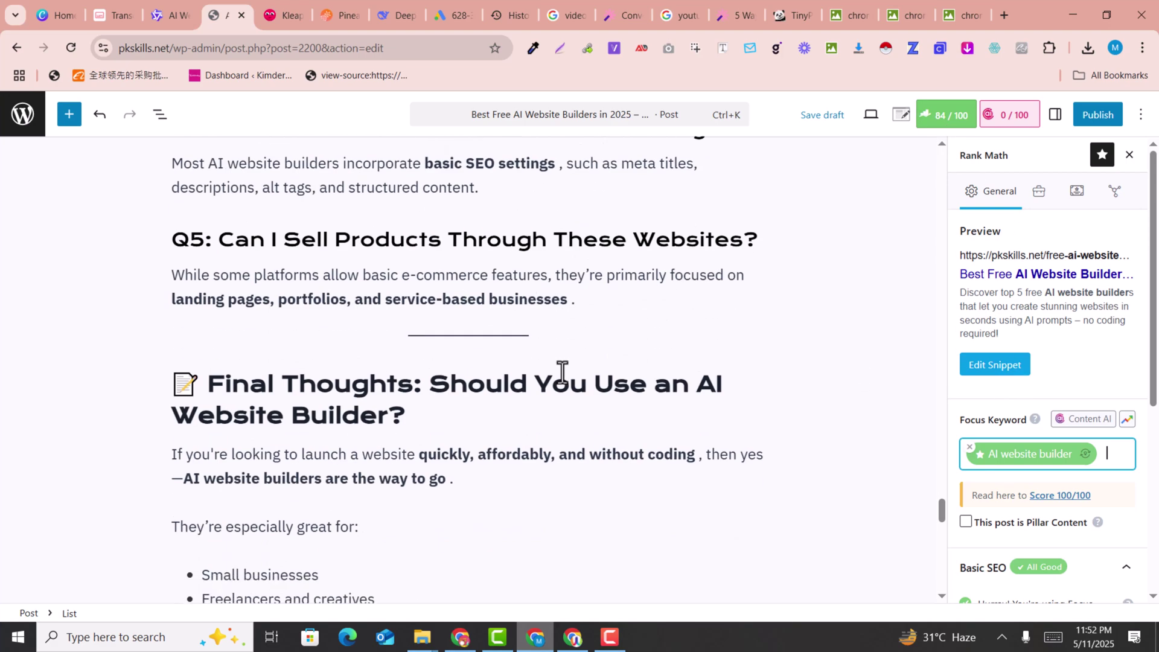
pyautogui.scroll(-9, 562, 372)
pyautogui.scroll(8, 562, 372)
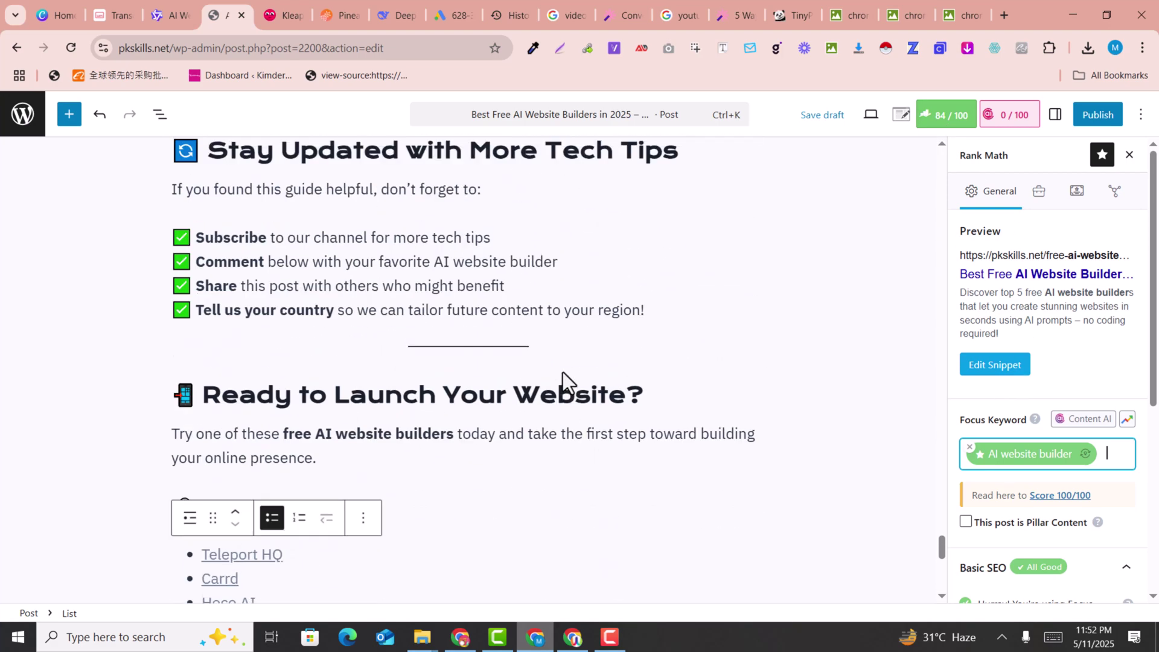
pyautogui.scroll(2, 563, 372)
pyautogui.moveTo(942, 536); pyautogui.dragTo(878, 176)
pyautogui.scroll(-20, 871, 401)
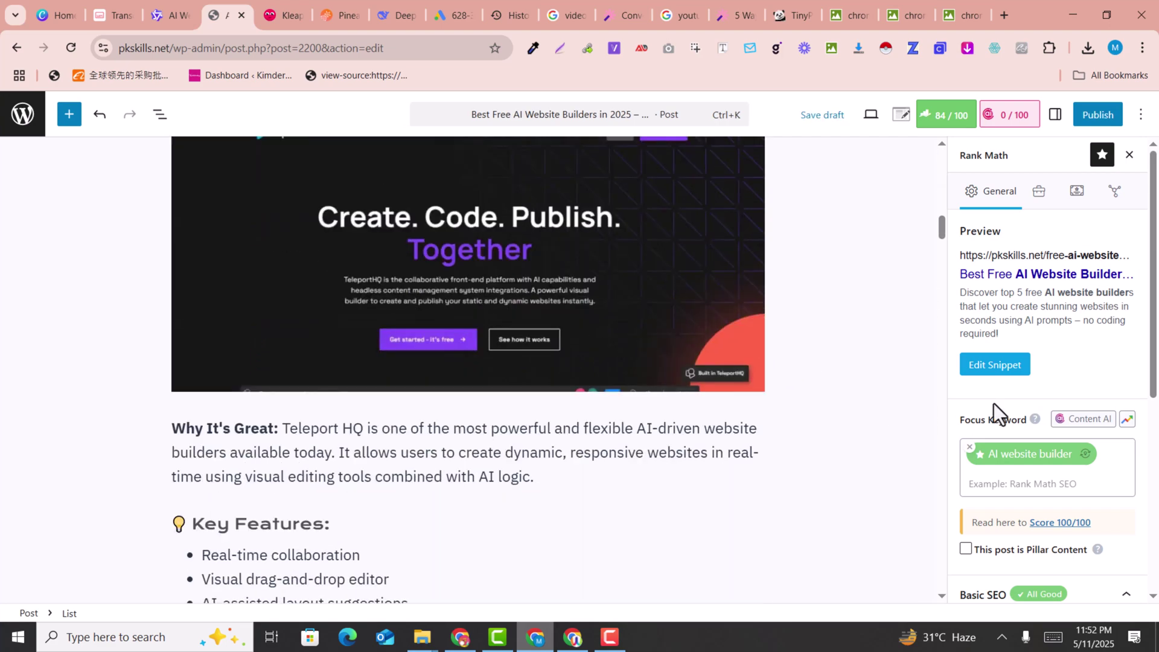
# Set Pineapple-Web-Builder.webp, the AI Website Builder screenshot, as the post's featured image.
pyautogui.click(1056, 114)
pyautogui.click(977, 158)
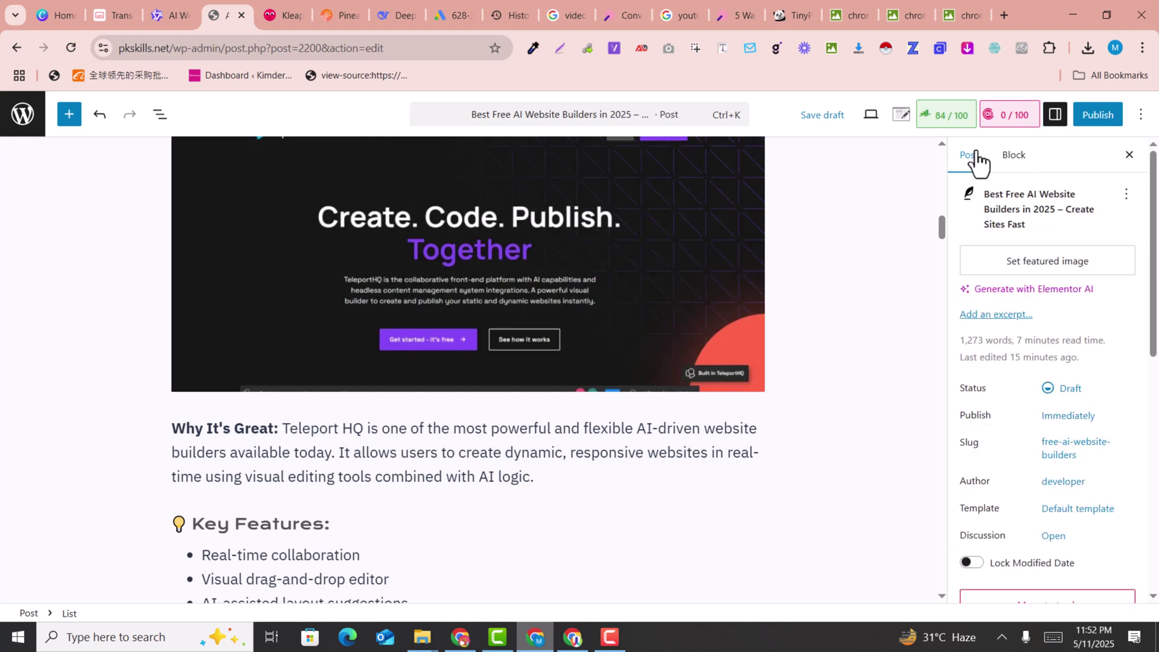
pyautogui.click(1022, 265)
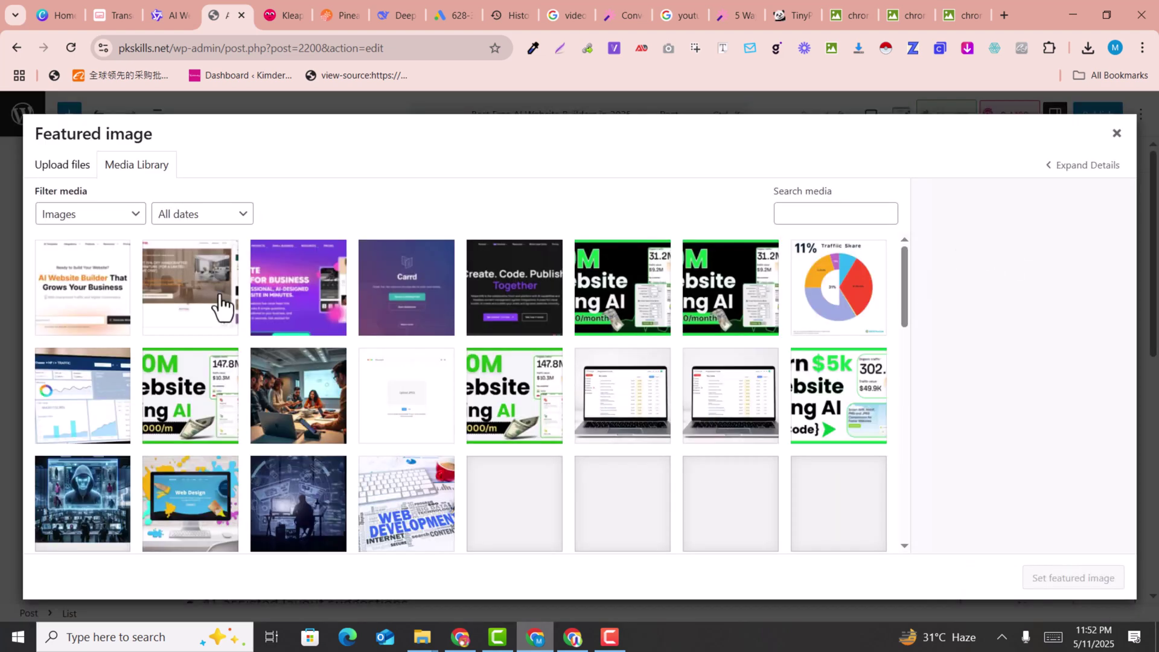
pyautogui.click(103, 315)
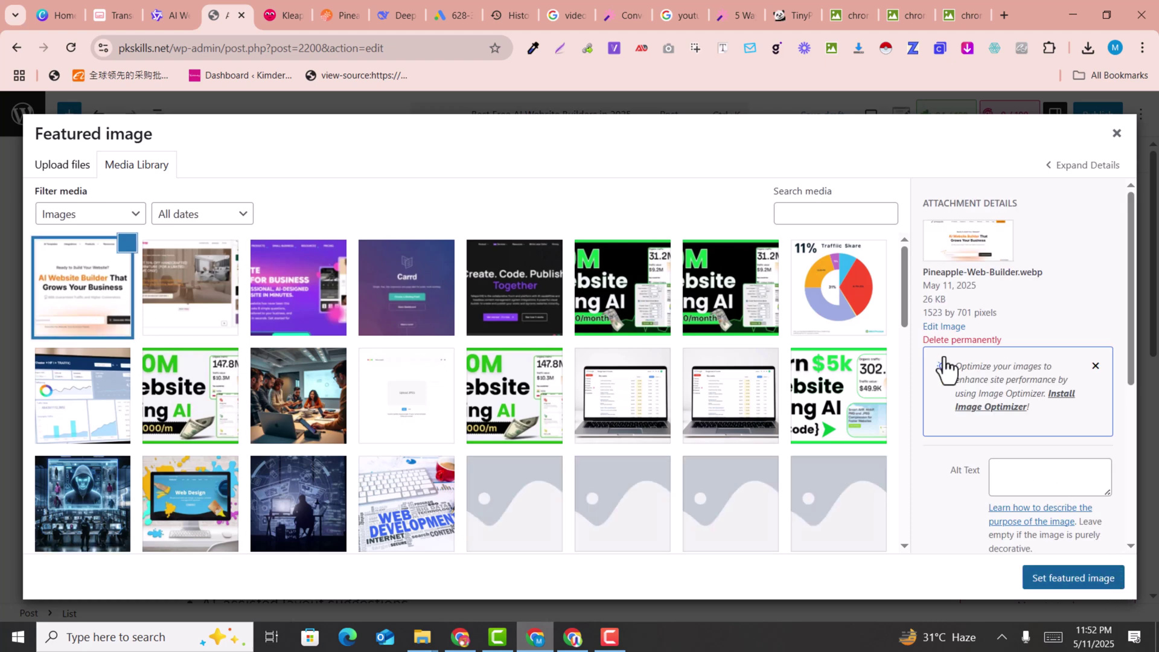
pyautogui.press('Return')
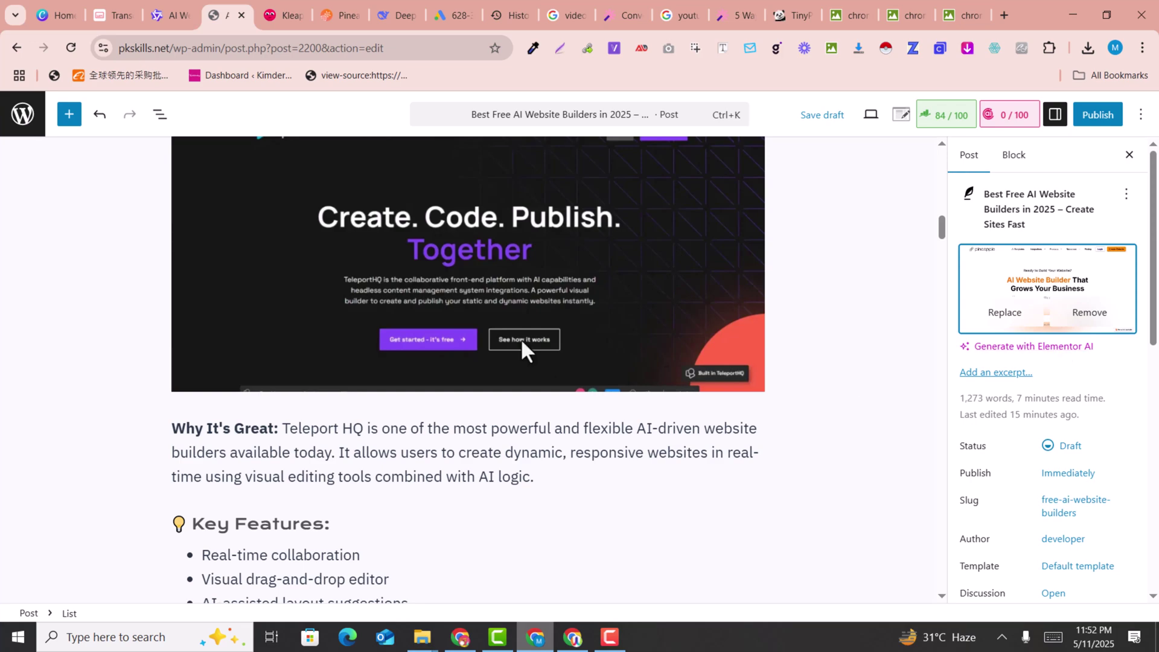
pyautogui.scroll(15, 531, 344)
# Publish 'Best Free AI Website Builders in 2025 – Create Sites Fast' and open the live post.
pyautogui.click(1086, 120)
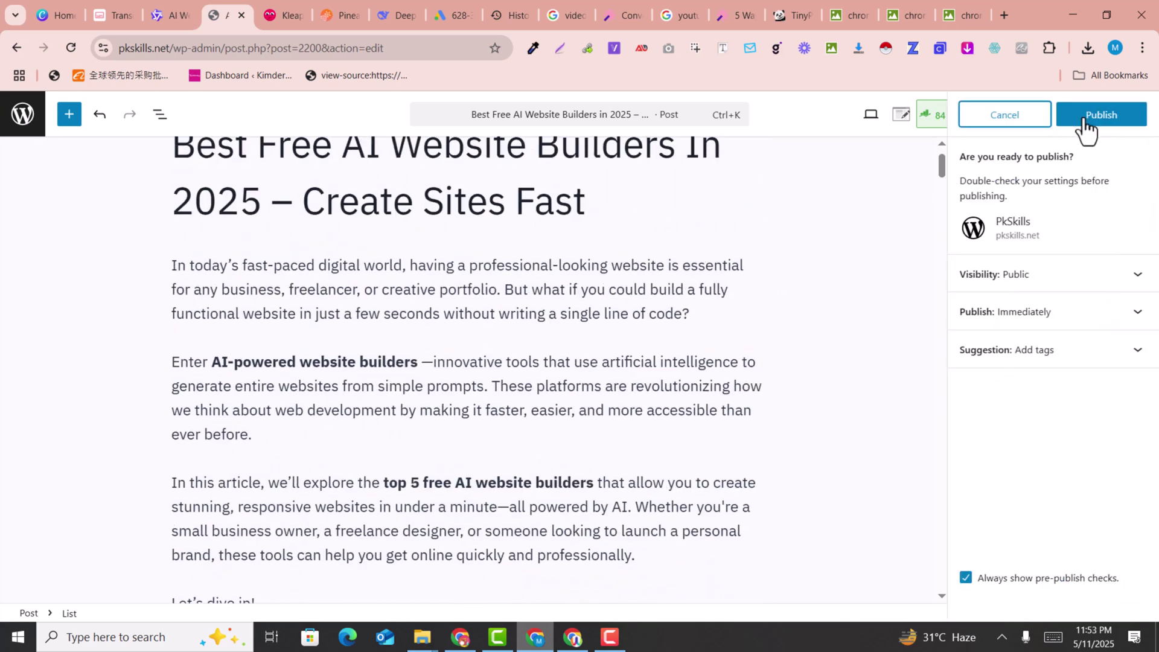
pyautogui.click(1086, 121)
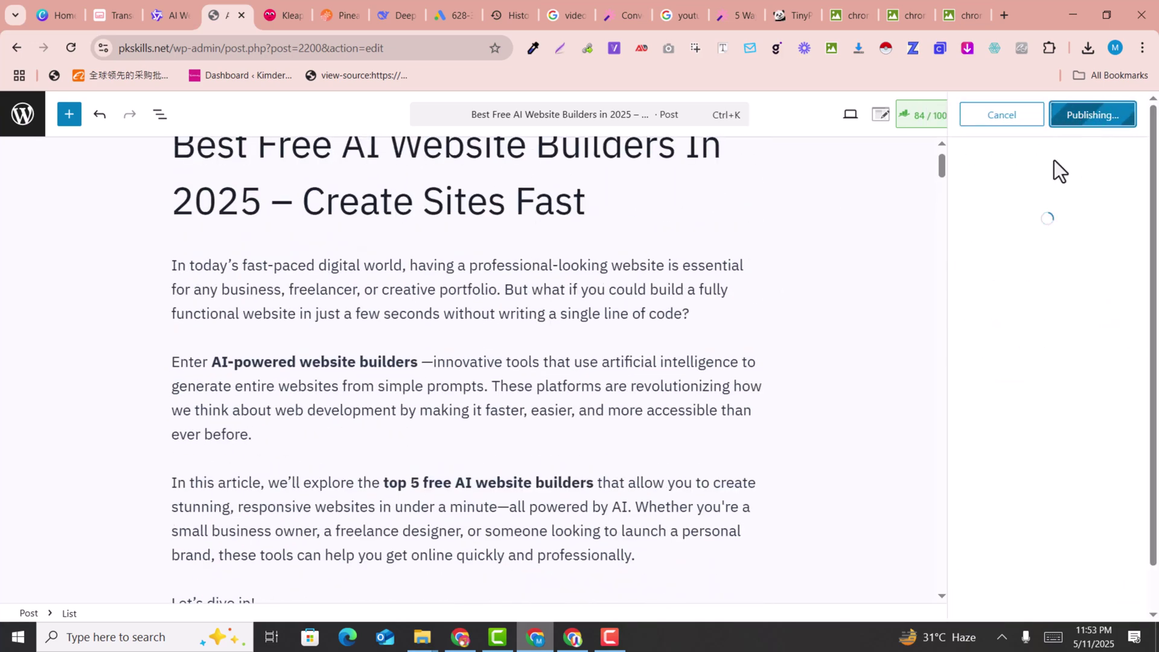
pyautogui.scroll(2, 795, 376)
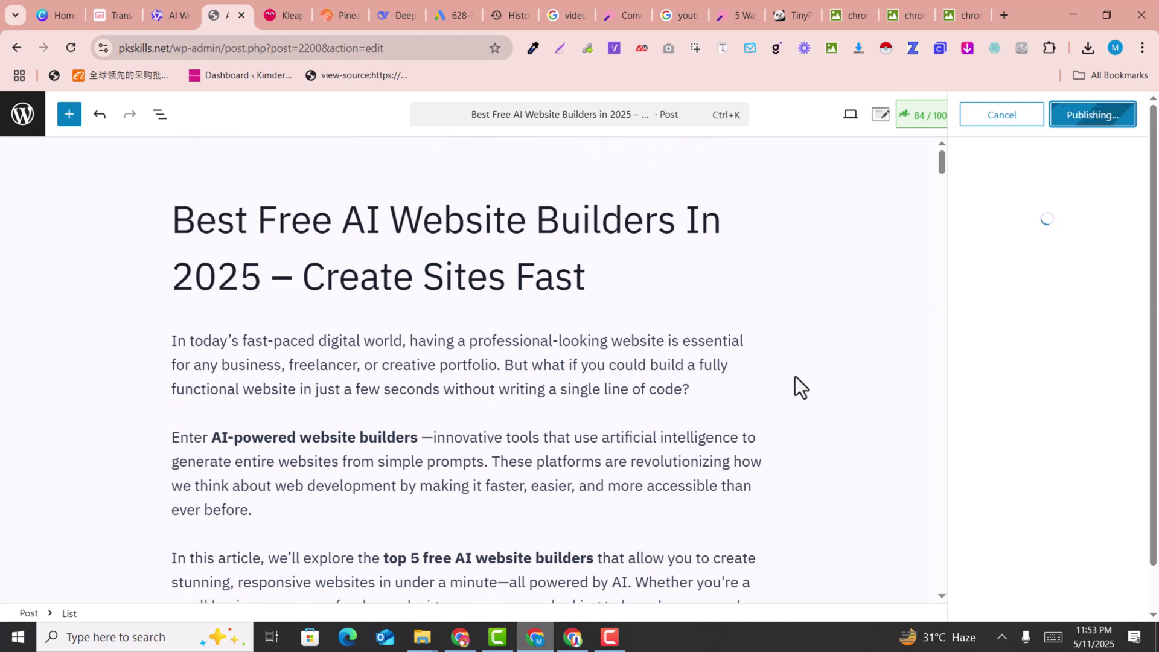
pyautogui.click(1014, 305)
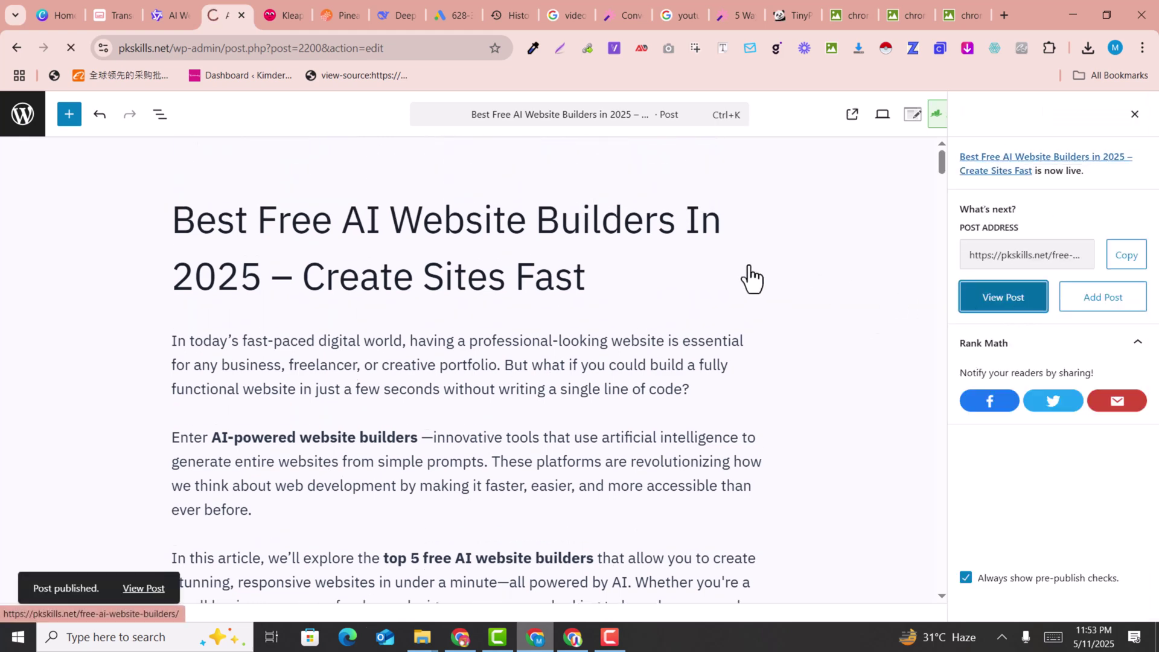
# Scroll the live post at pkskills.net/free-ai-website-builders/ down to the Carrd section.
pyautogui.scroll(-15, 549, 298)
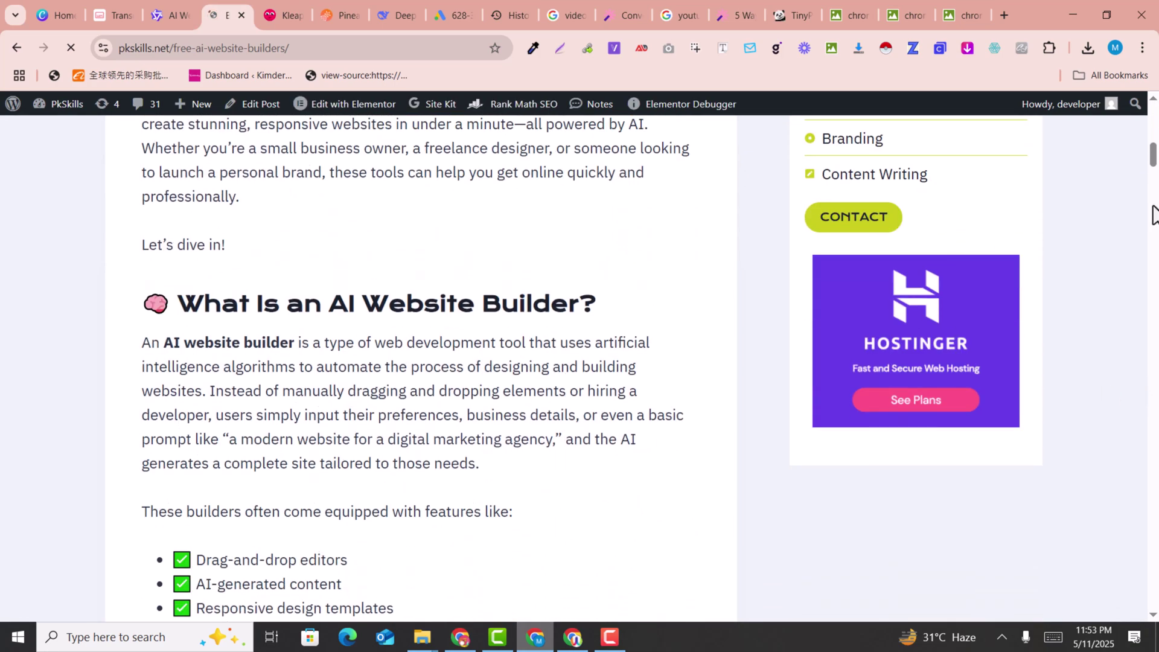
pyautogui.scroll(-15, 1155, 214)
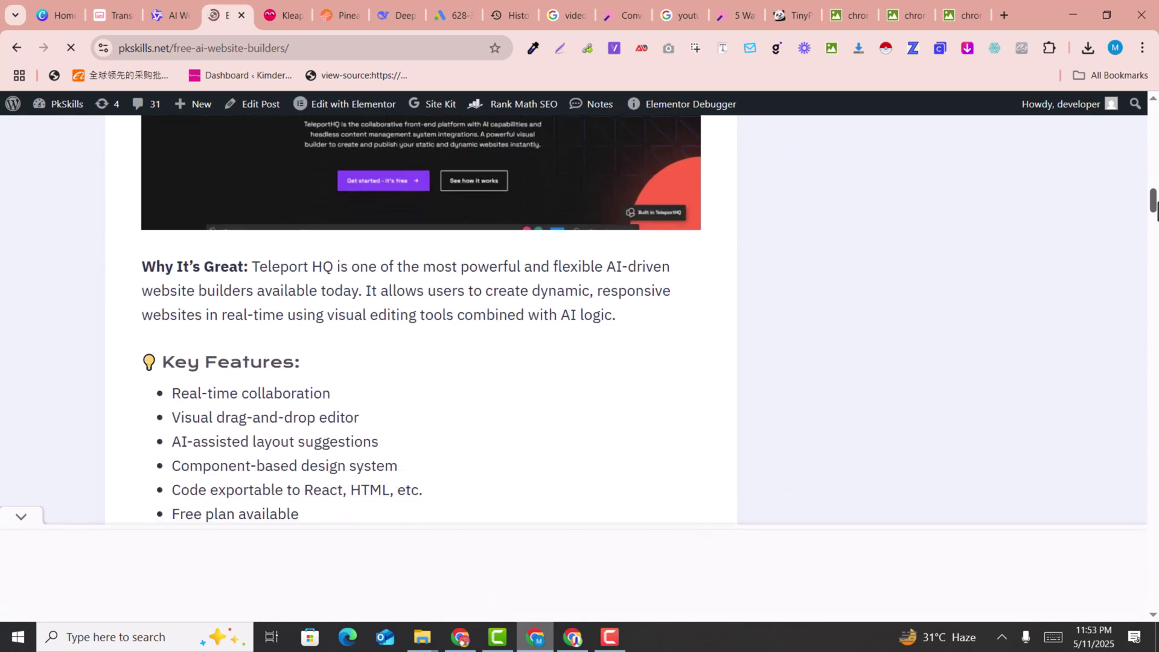
pyautogui.moveTo(1155, 208)
pyautogui.mouseDown()
pyautogui.moveTo(1154, 493)
pyautogui.moveTo(1154, 130)
pyautogui.moveTo(1156, 213)
pyautogui.mouseUp()
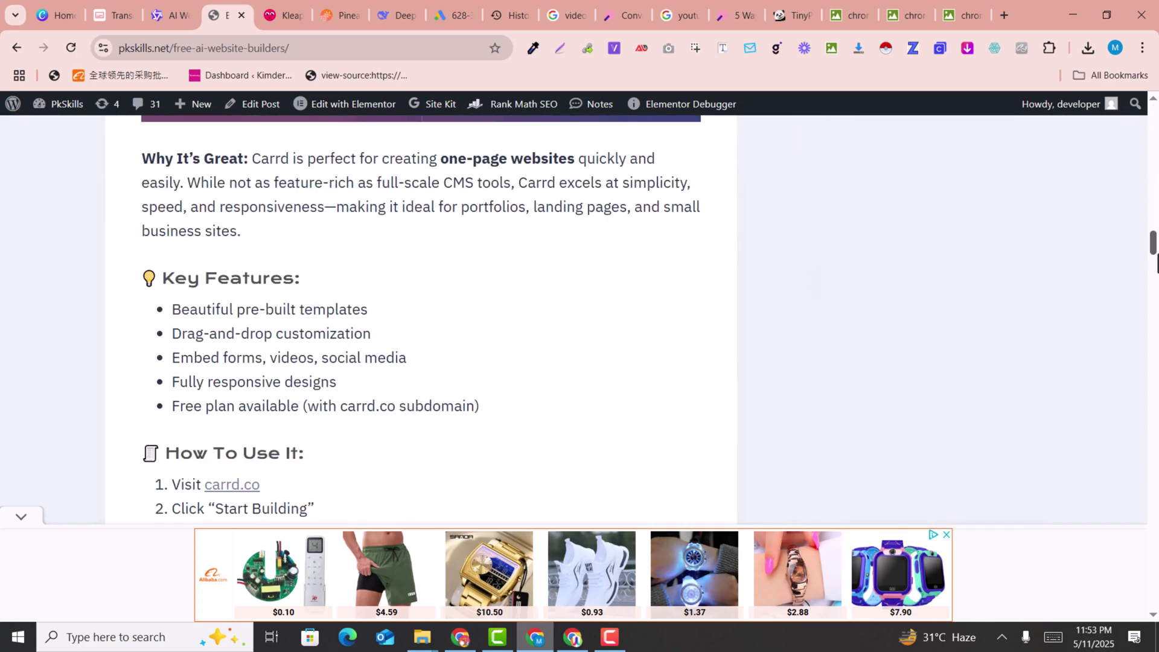
pyautogui.moveTo(1157, 264); pyautogui.dragTo(1157, 300)
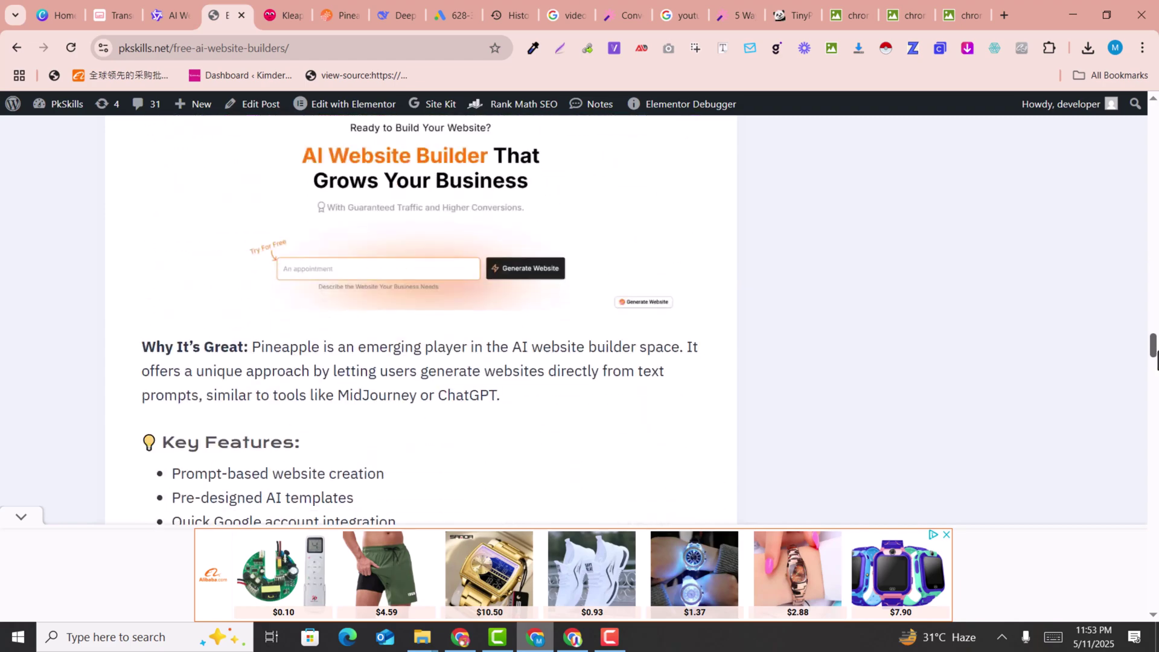